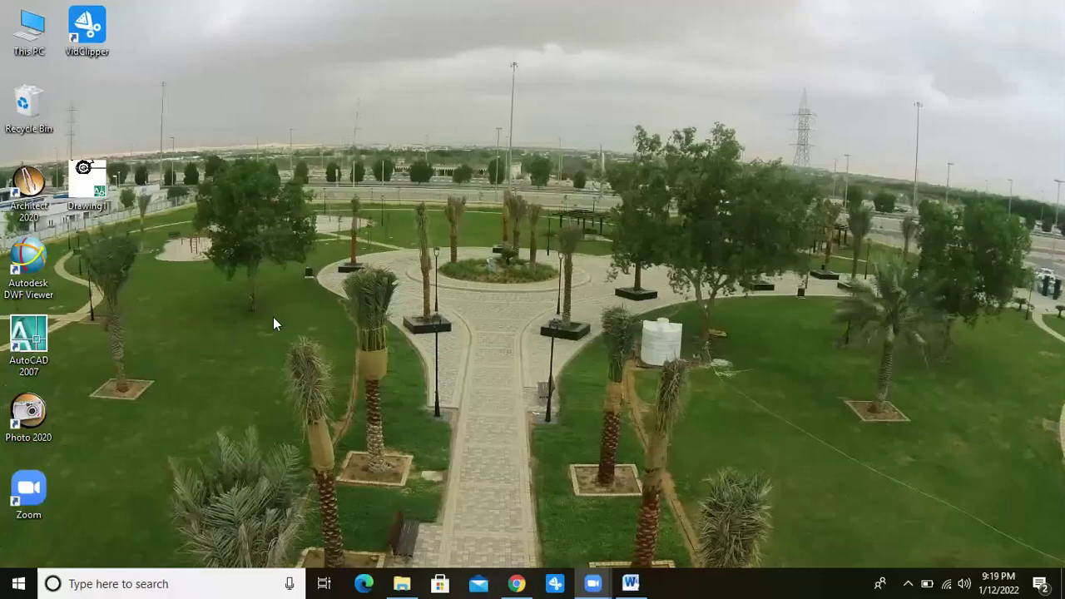
# Launch AutoCAD 2007 from the desktop icon and accept the AutoCAD Classic workspace.
pyautogui.click(28, 491)
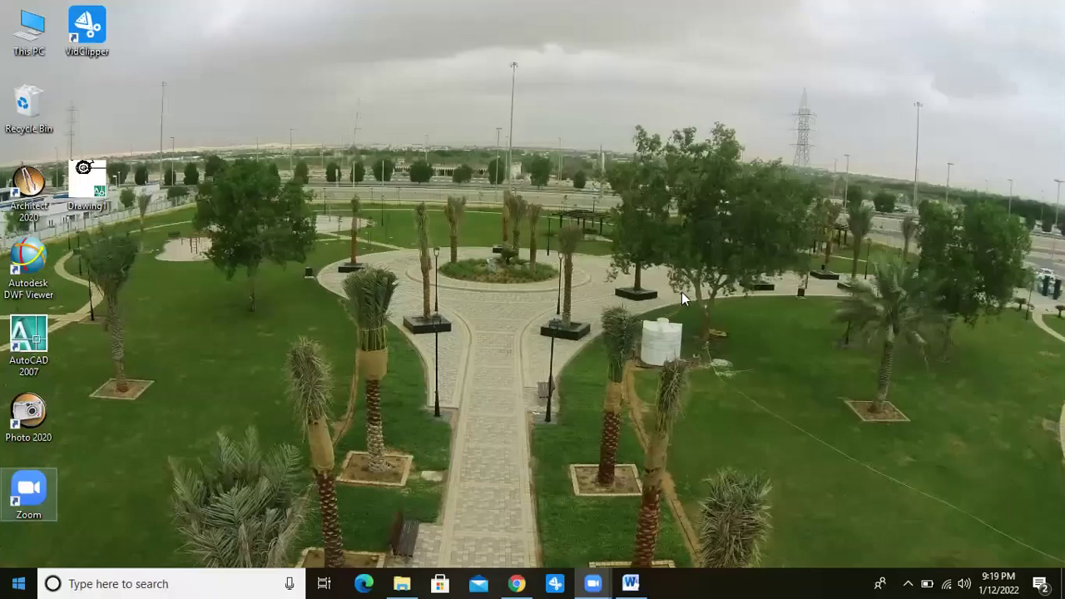
pyautogui.click(583, 65)
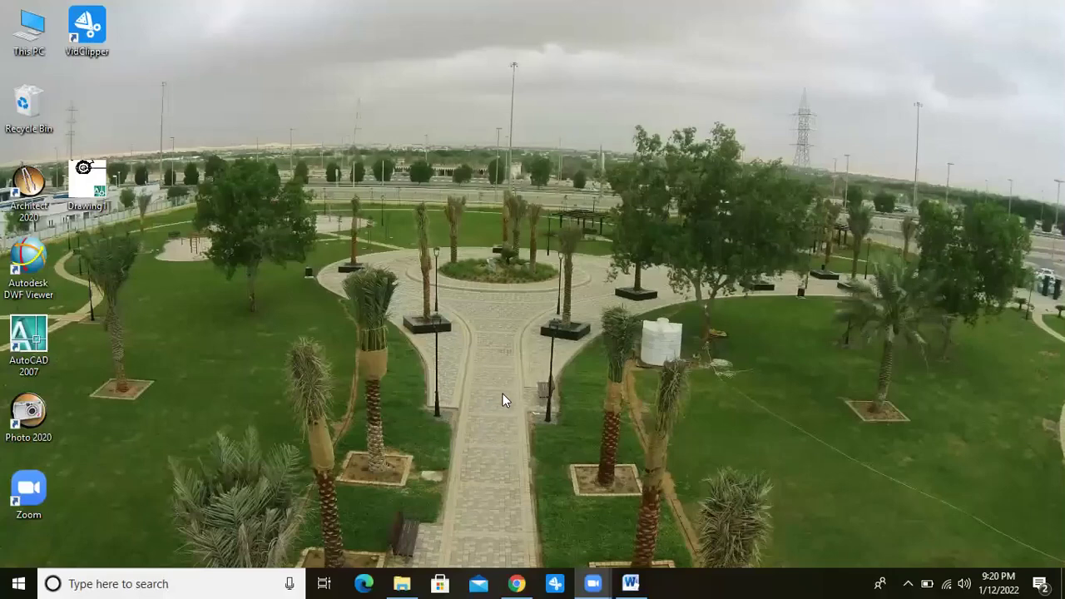
pyautogui.doubleClick(19, 349)
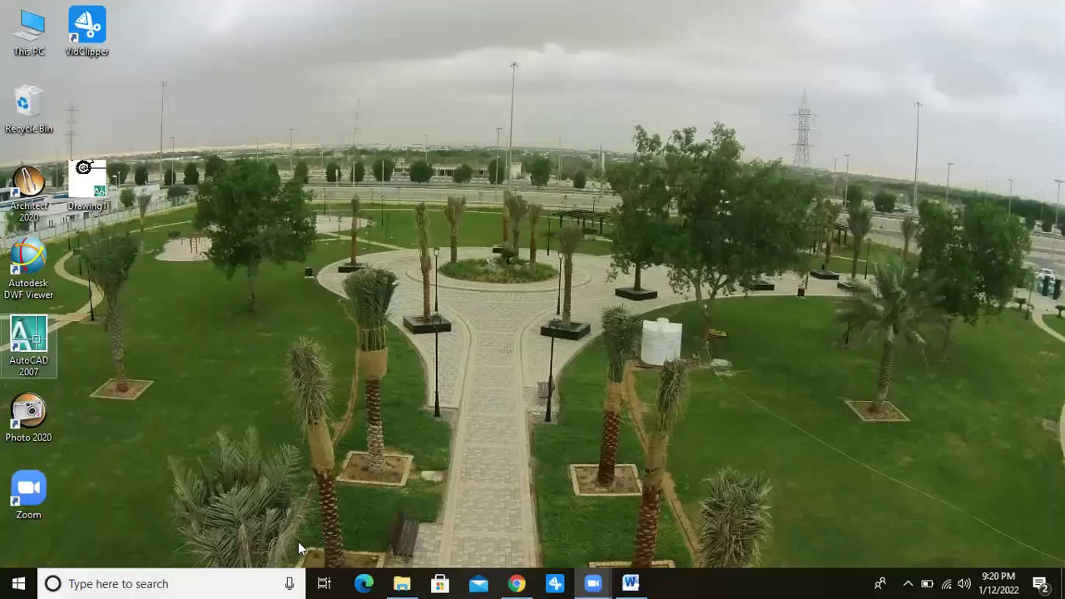
pyautogui.doubleClick(23, 341)
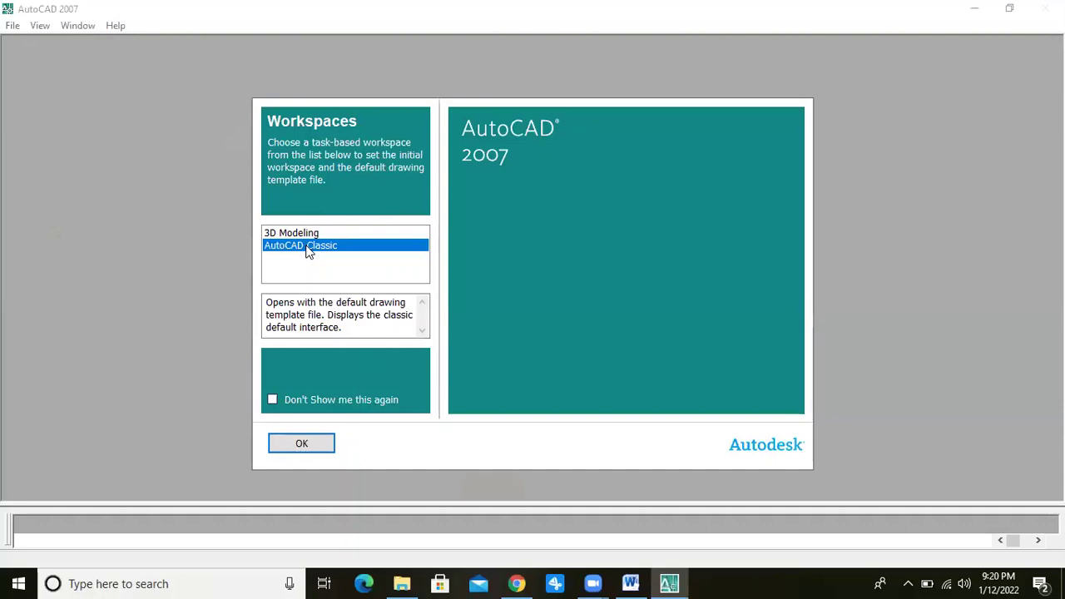
pyautogui.click(302, 445)
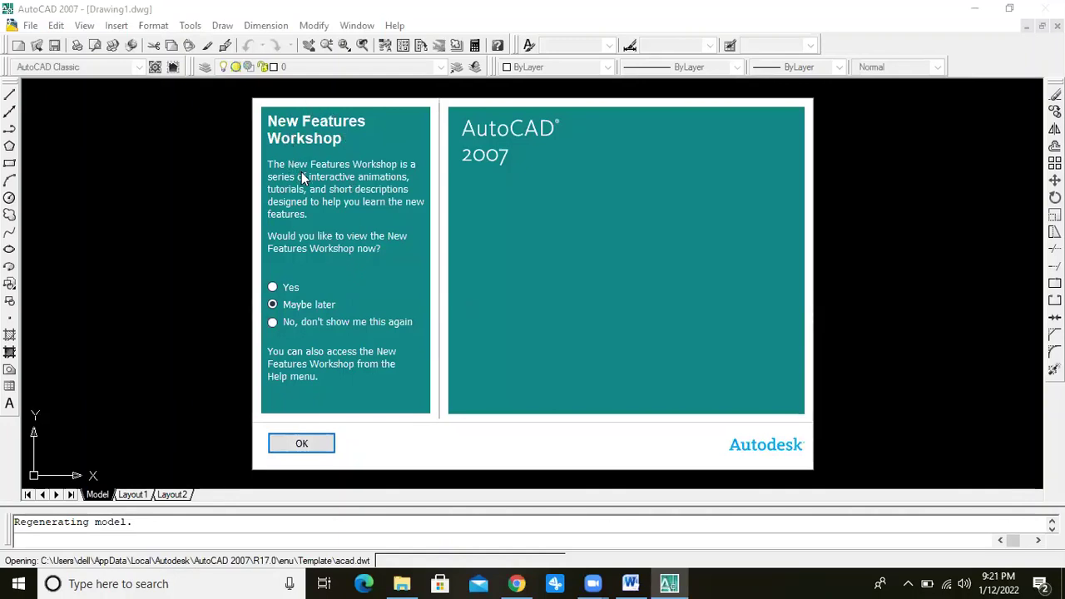
# Dismiss the New Features Workshop with 'Maybe later' to reach the empty Drawing1.
pyautogui.click(302, 445)
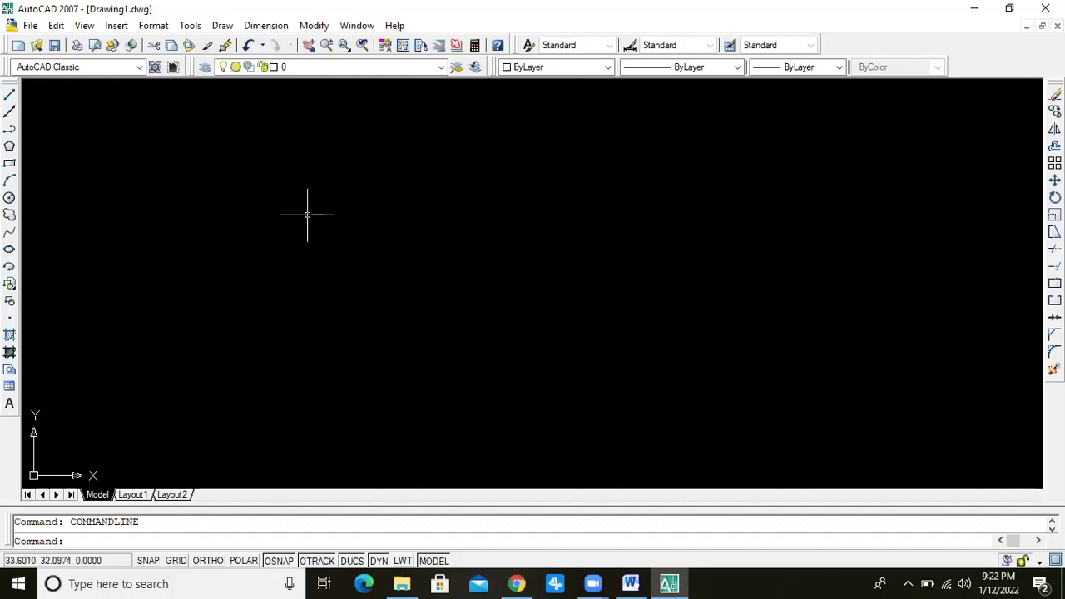
pyautogui.scroll(-2, 307, 209)
pyautogui.scroll(2, 307, 210)
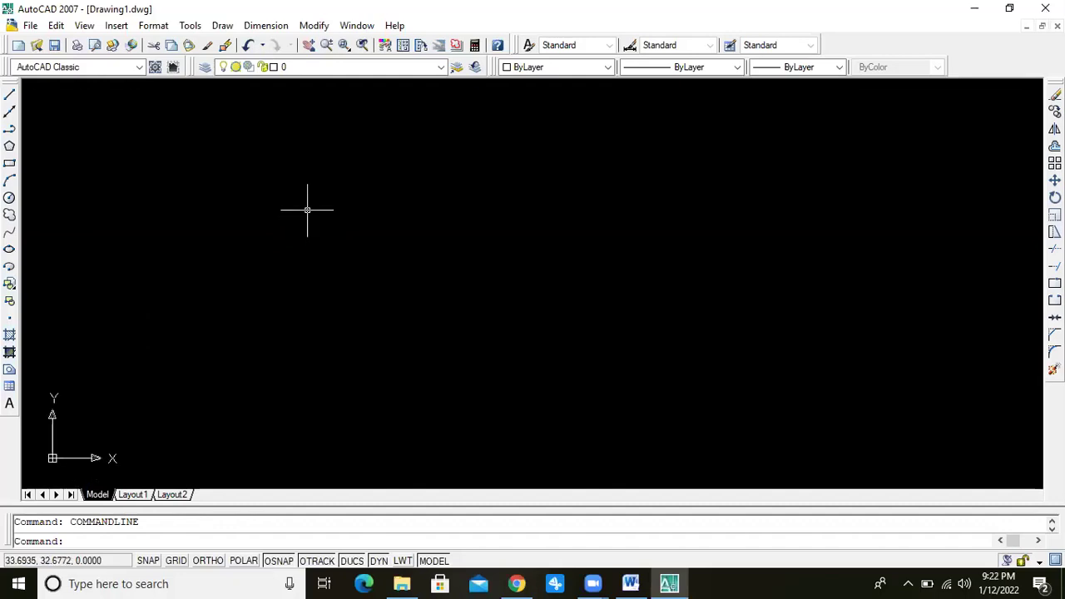
pyautogui.scroll(-3, 307, 210)
pyautogui.scroll(2, 307, 210)
pyautogui.scroll(-2, 307, 210)
pyautogui.scroll(2, 307, 210)
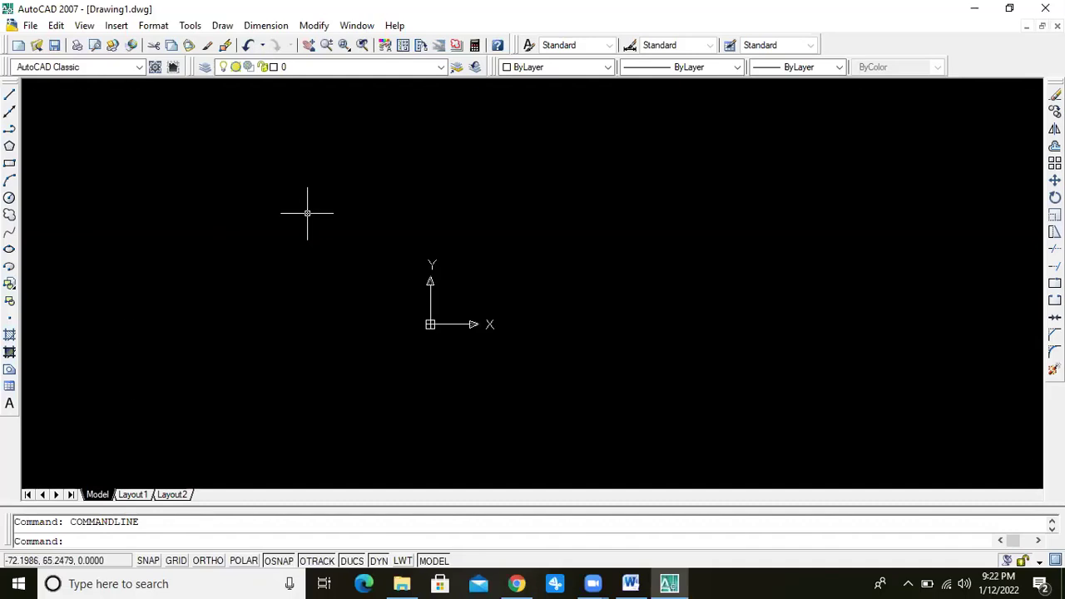
pyautogui.scroll(2, 307, 212)
pyautogui.scroll(1, 307, 215)
pyautogui.scroll(-2, 283, 213)
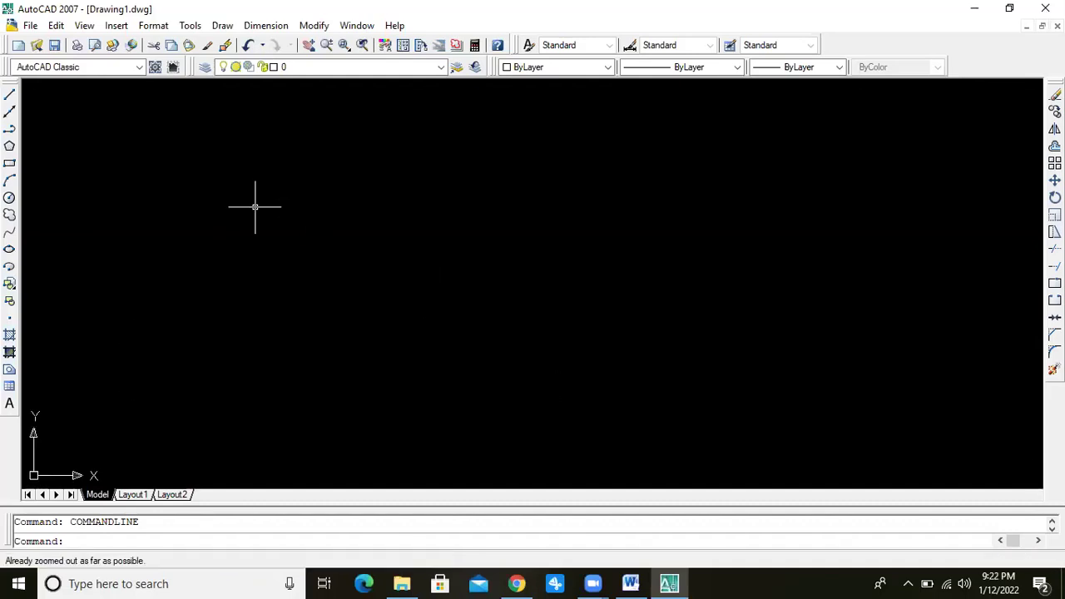
pyautogui.scroll(-3, 201, 301)
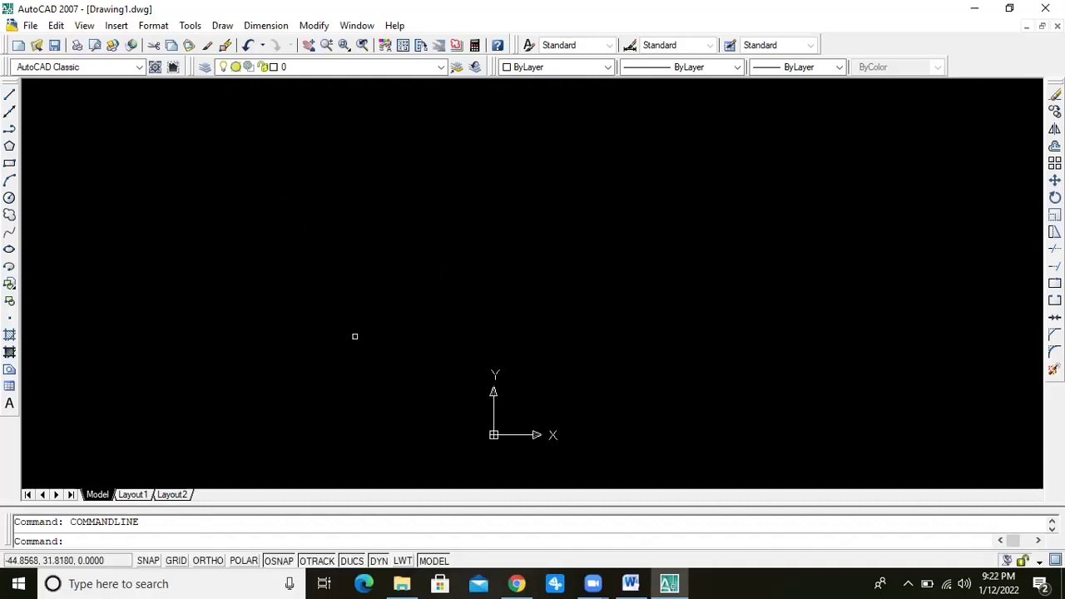
pyautogui.scroll(3, 536, 433)
pyautogui.scroll(-3, 475, 297)
pyautogui.scroll(3, 482, 361)
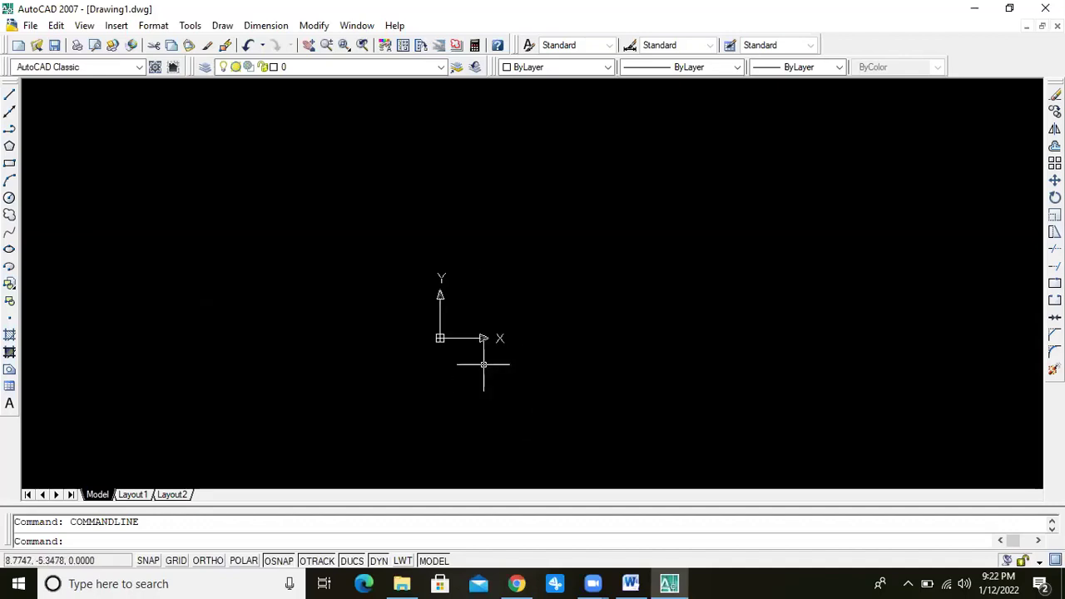
pyautogui.scroll(1, 395, 318)
pyautogui.scroll(-1, 502, 335)
pyautogui.scroll(3, 502, 335)
pyautogui.scroll(-3, 500, 338)
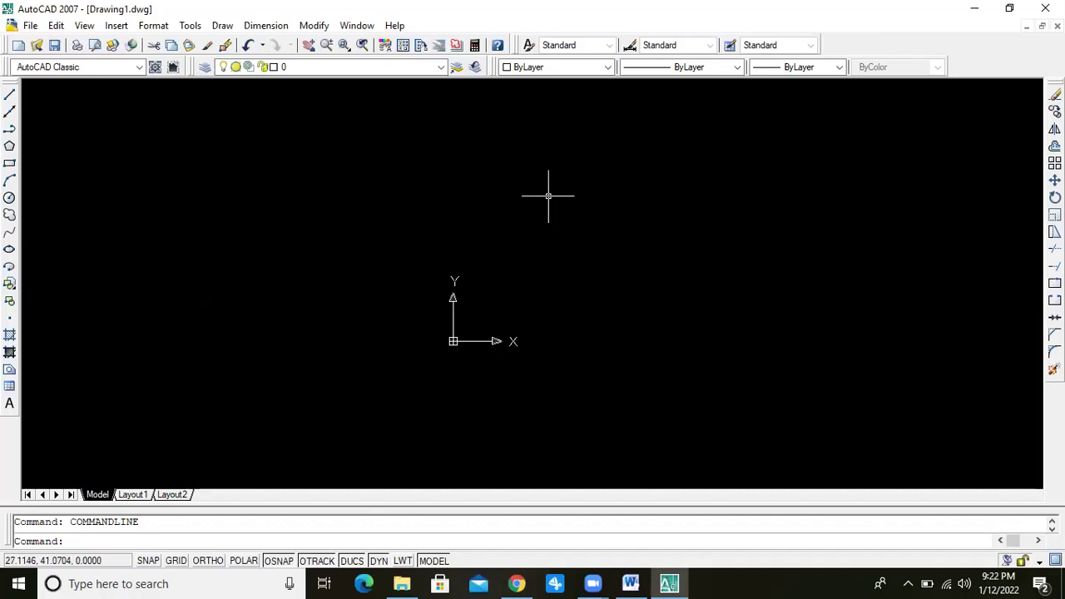
pyautogui.rightClick(546, 196)
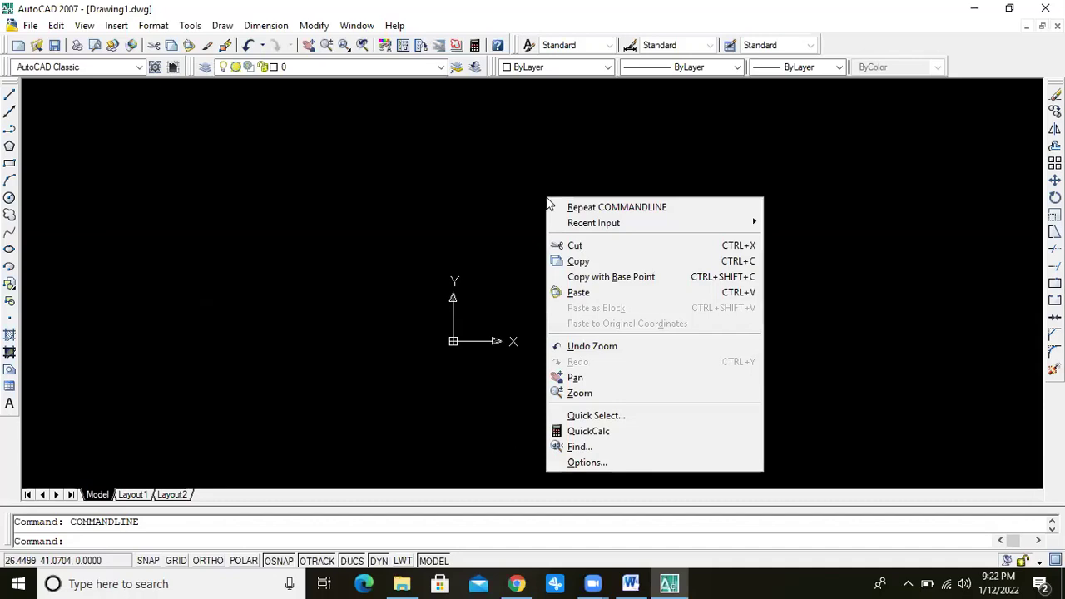
pyautogui.click(520, 193)
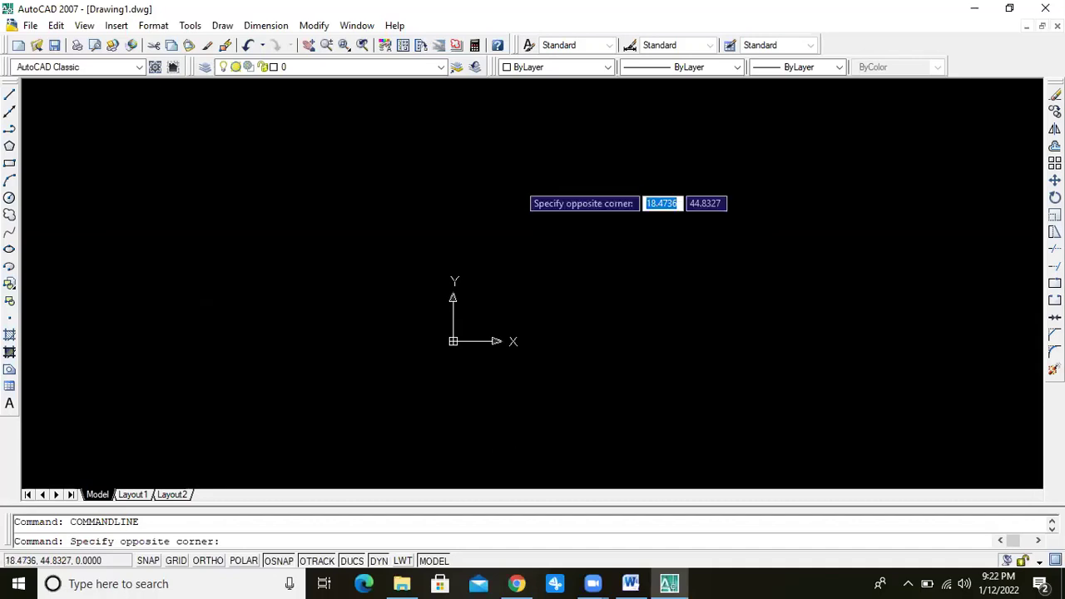
pyautogui.click(411, 190)
pyautogui.click(369, 197)
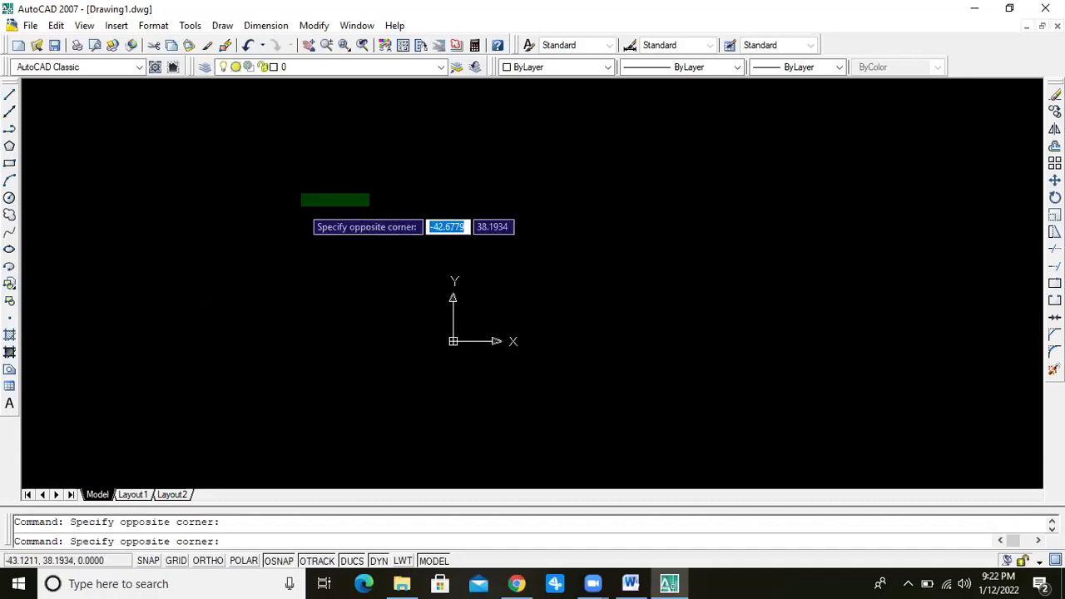
pyautogui.click(293, 206)
pyautogui.click(246, 218)
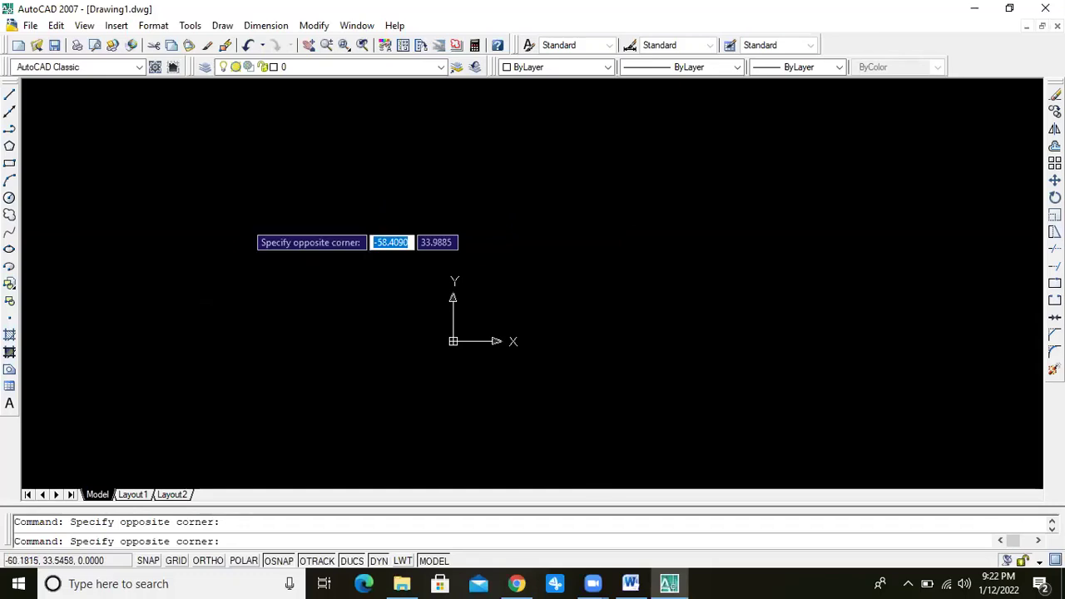
pyautogui.click(176, 190)
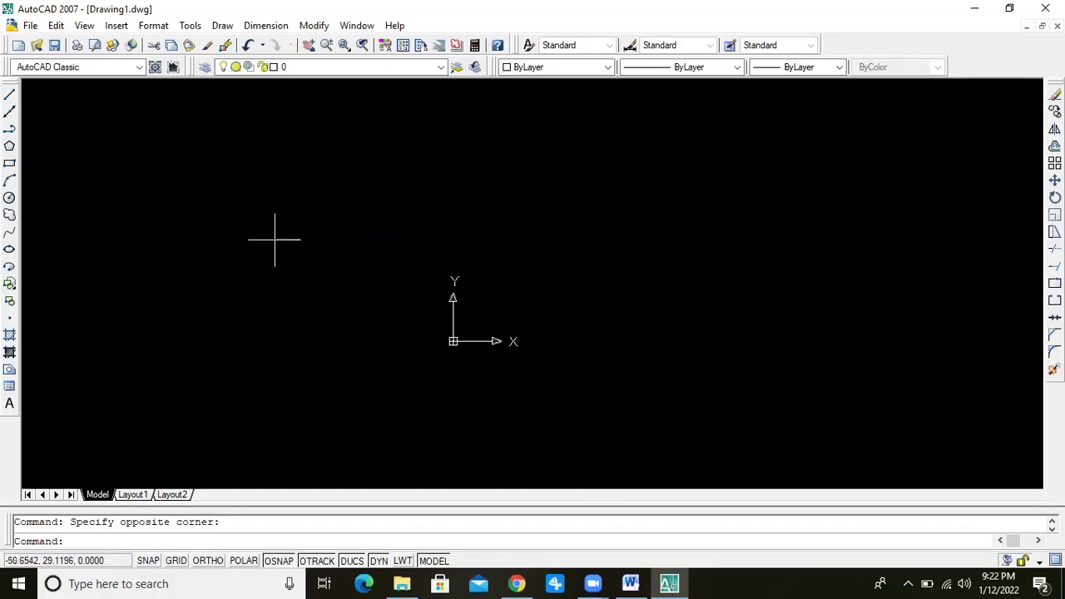
pyautogui.click(296, 183)
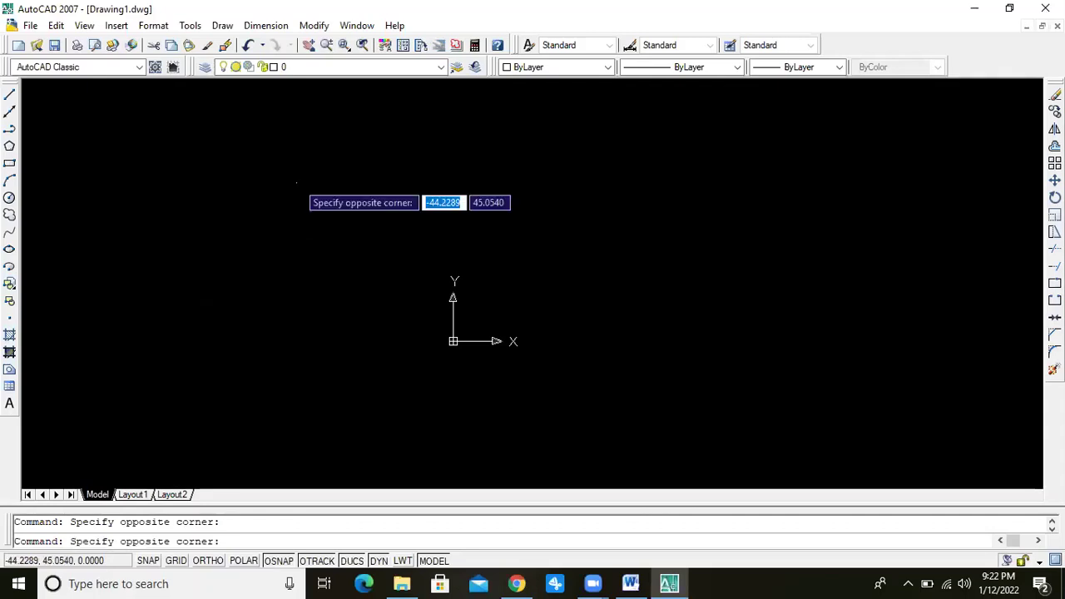
pyautogui.rightClick(401, 161)
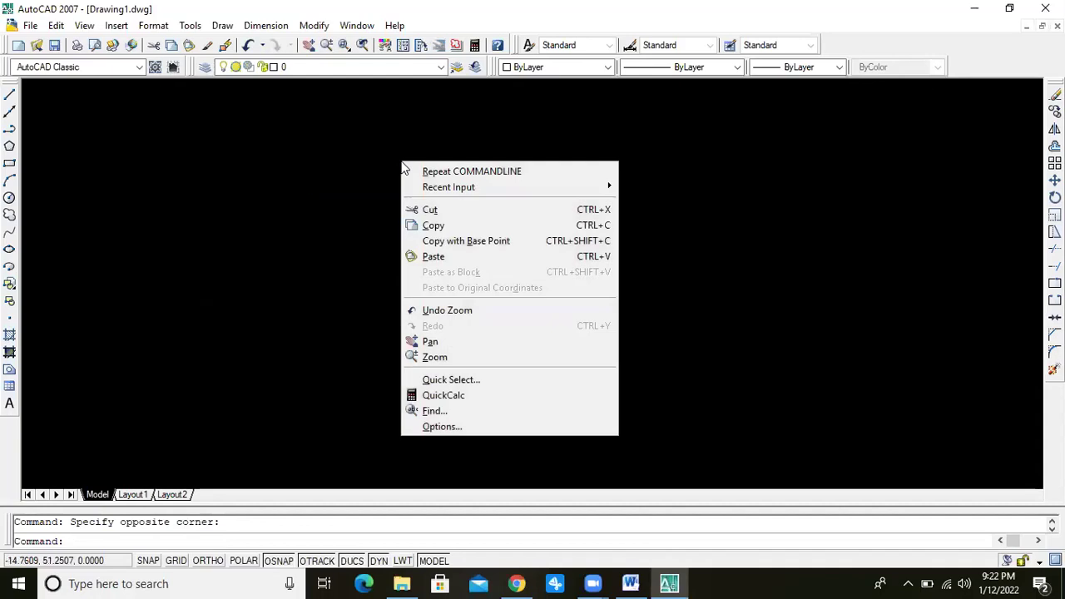
pyautogui.click(739, 204)
pyautogui.rightClick(739, 200)
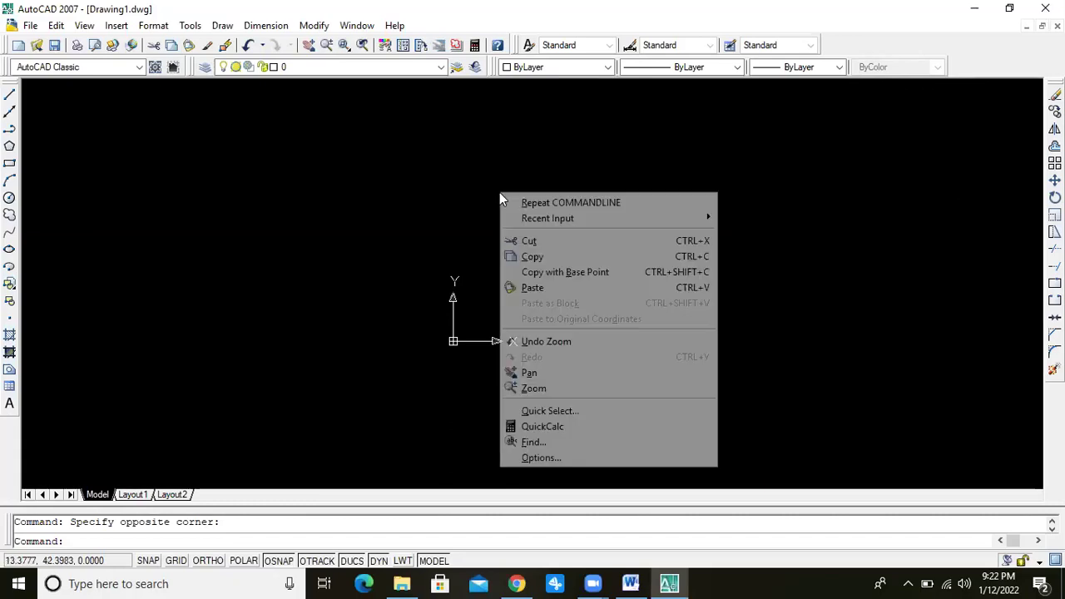
pyautogui.rightClick(499, 193)
pyautogui.rightClick(941, 20)
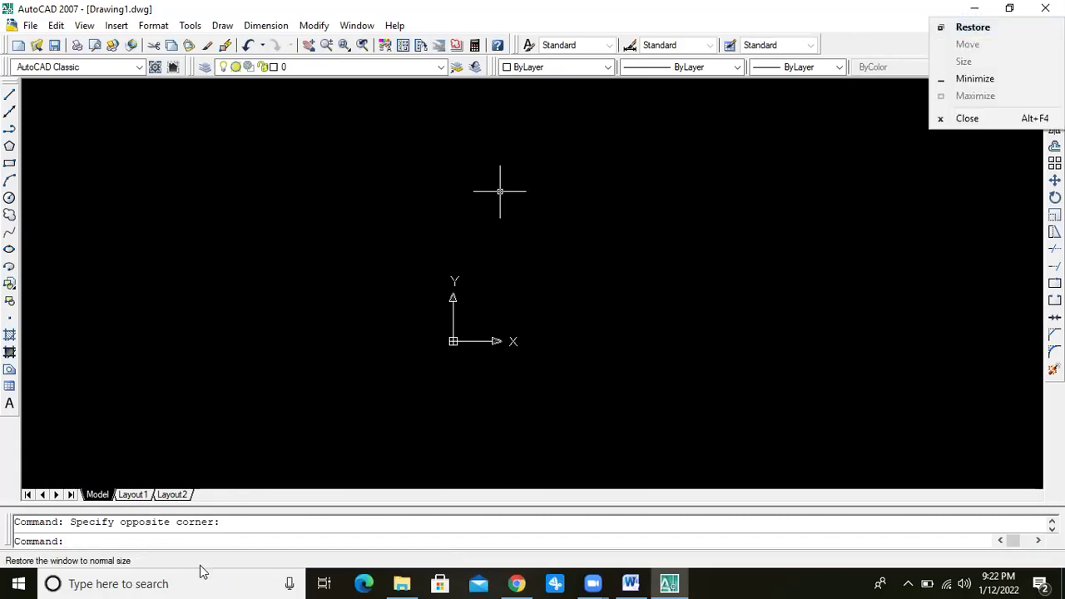
pyautogui.rightClick(219, 565)
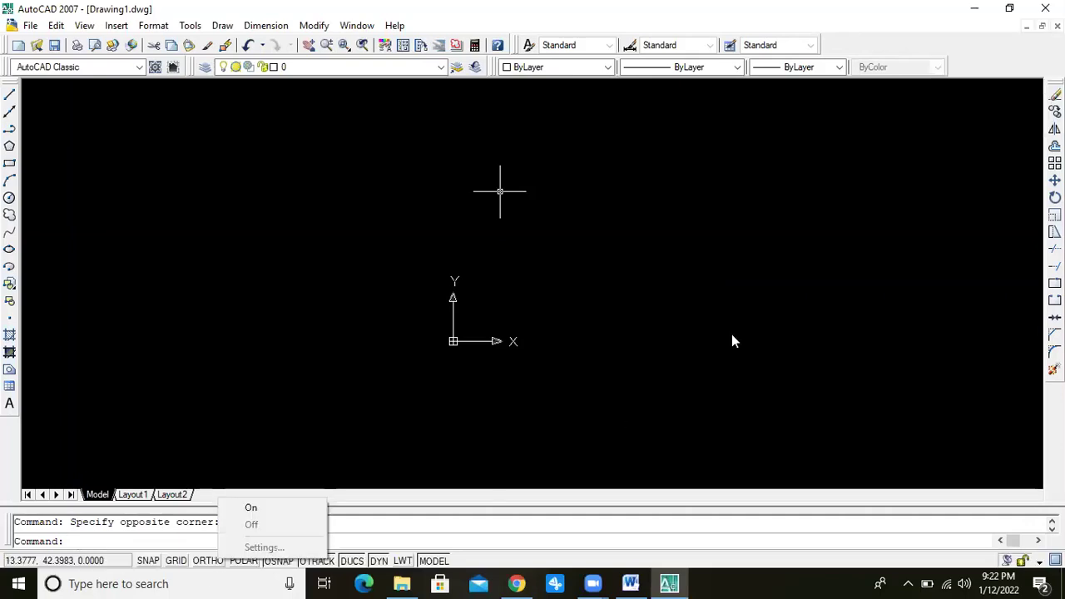
pyautogui.rightClick(760, 265)
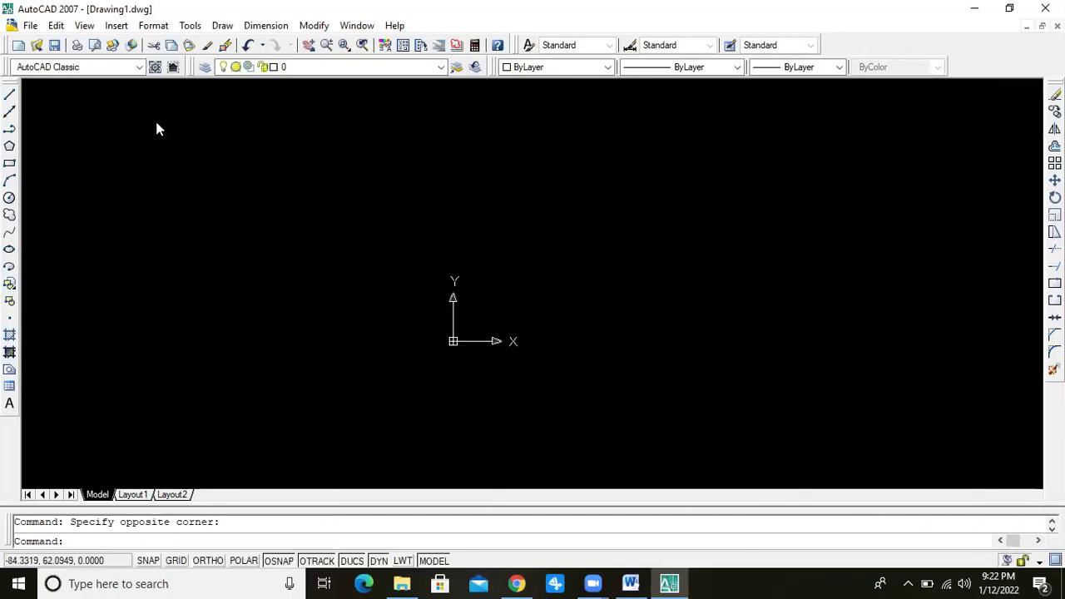
pyautogui.rightClick(155, 121)
pyautogui.rightClick(535, 134)
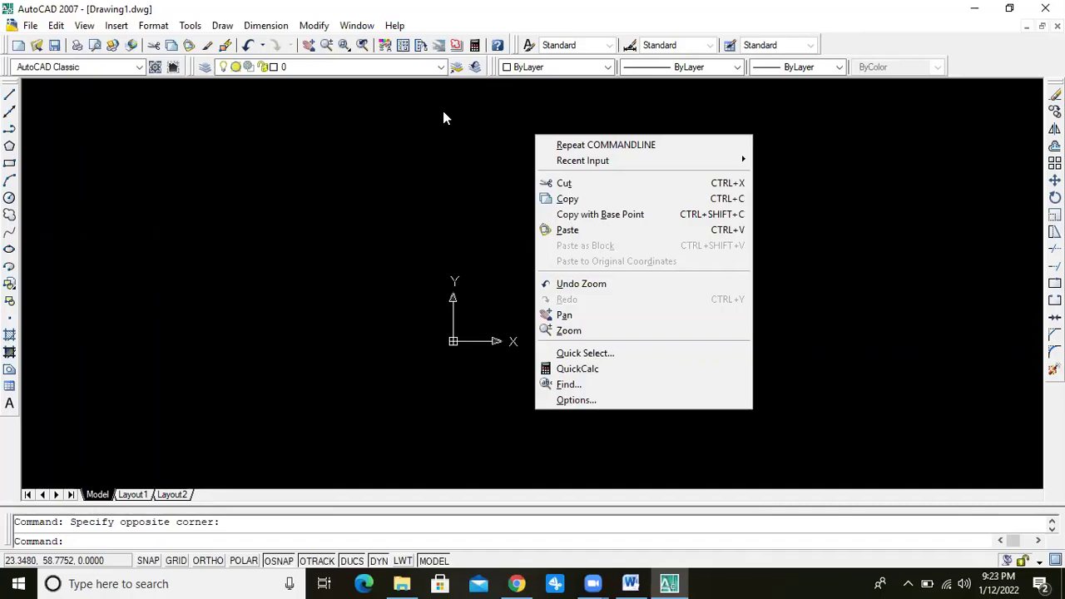
pyautogui.hotkey('alt', 'space')
pyautogui.rightClick(545, 221)
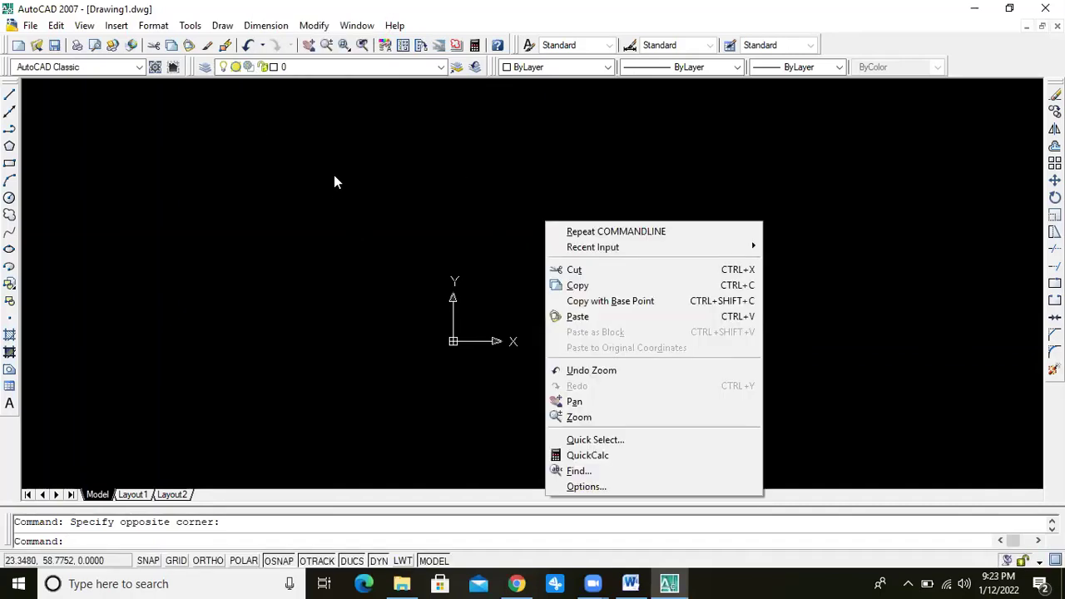
# Clear the empty selection window and browse the Dimension menu without choosing anything.
pyautogui.click(330, 167)
pyautogui.click(328, 167)
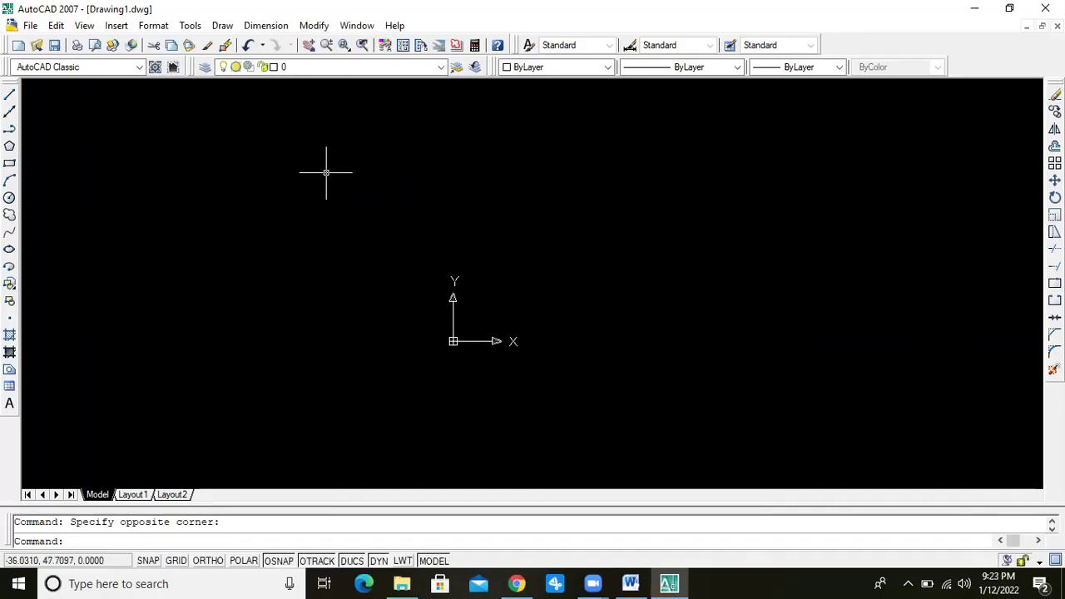
pyautogui.click(263, 26)
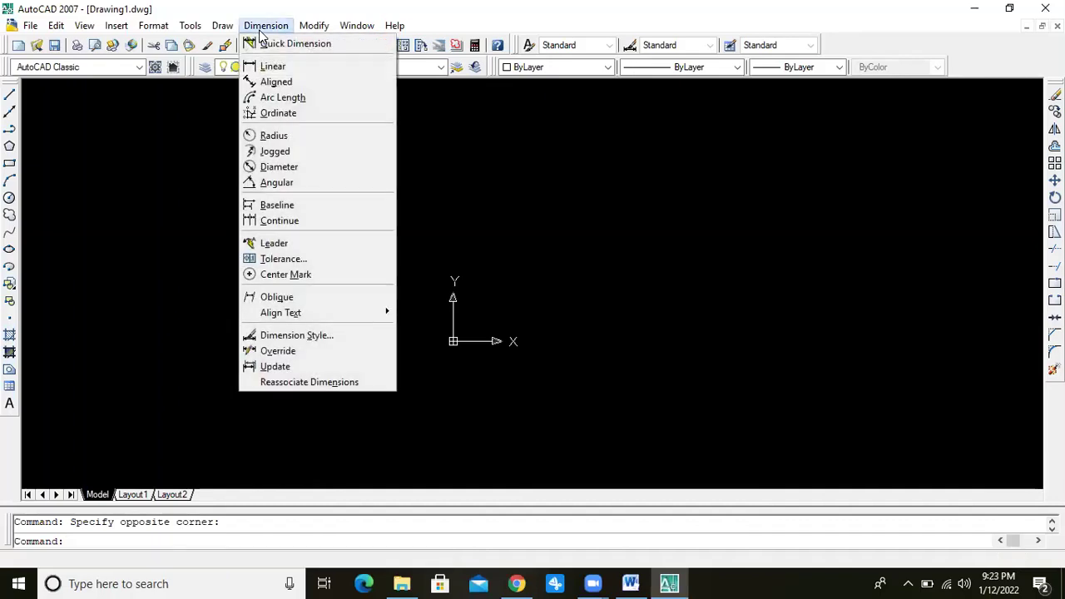
pyautogui.press('Left')
pyautogui.press('Left')
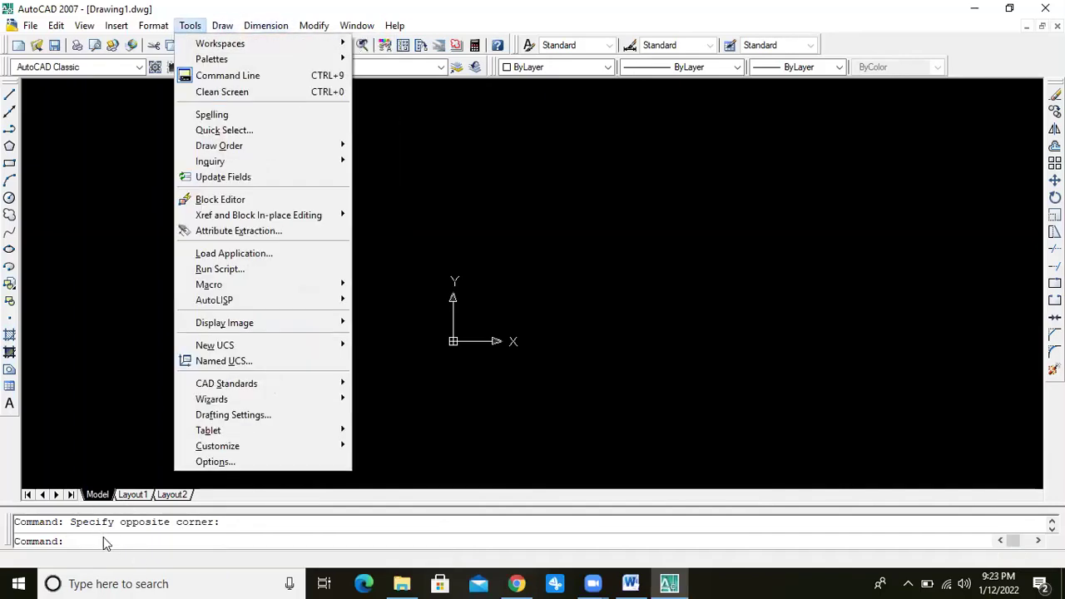
pyautogui.press('Escape')
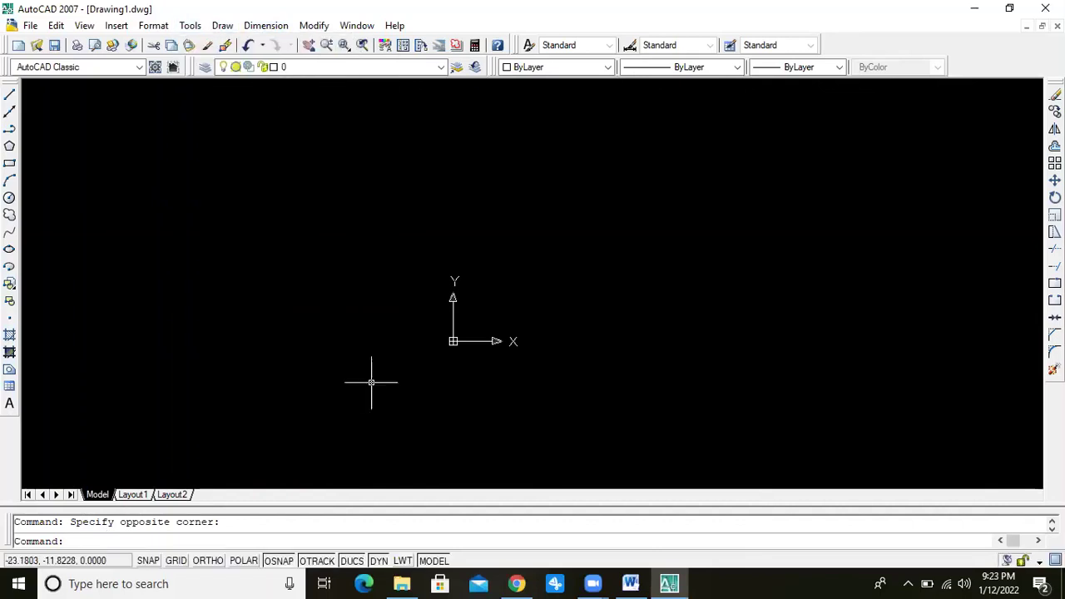
# Cancel the unfinished line and dismiss the drawing area's shortcut menu.
pyautogui.click(9, 94)
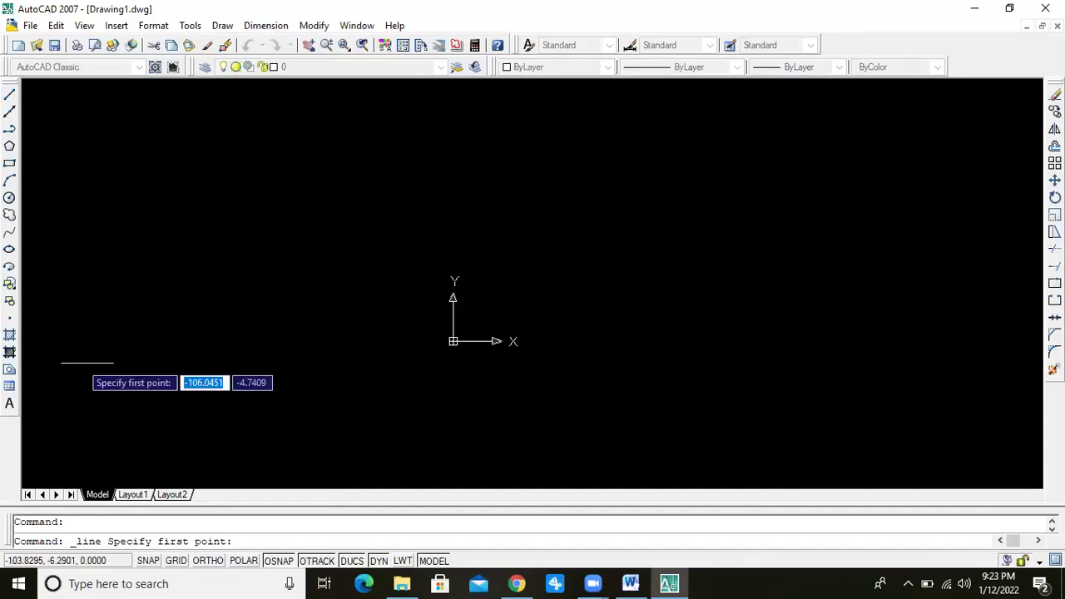
pyautogui.press('Escape')
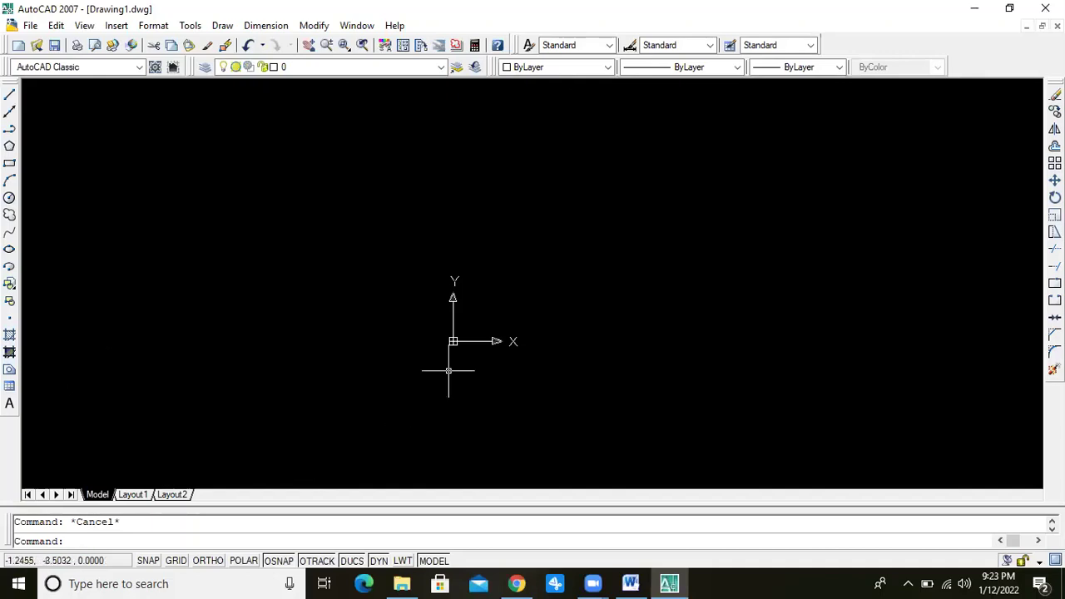
pyautogui.rightClick(332, 187)
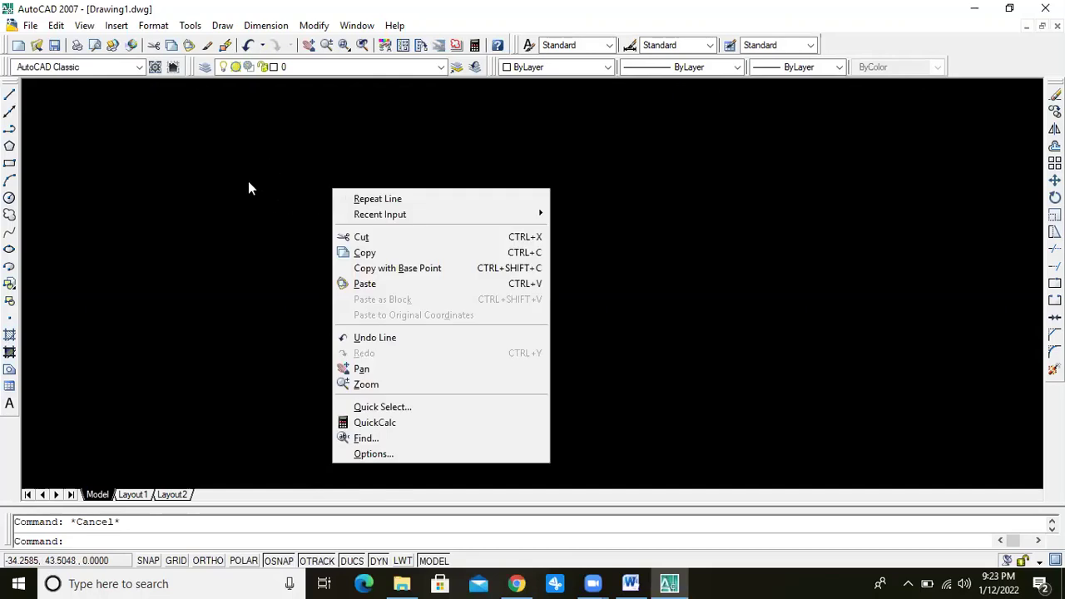
pyautogui.click(168, 341)
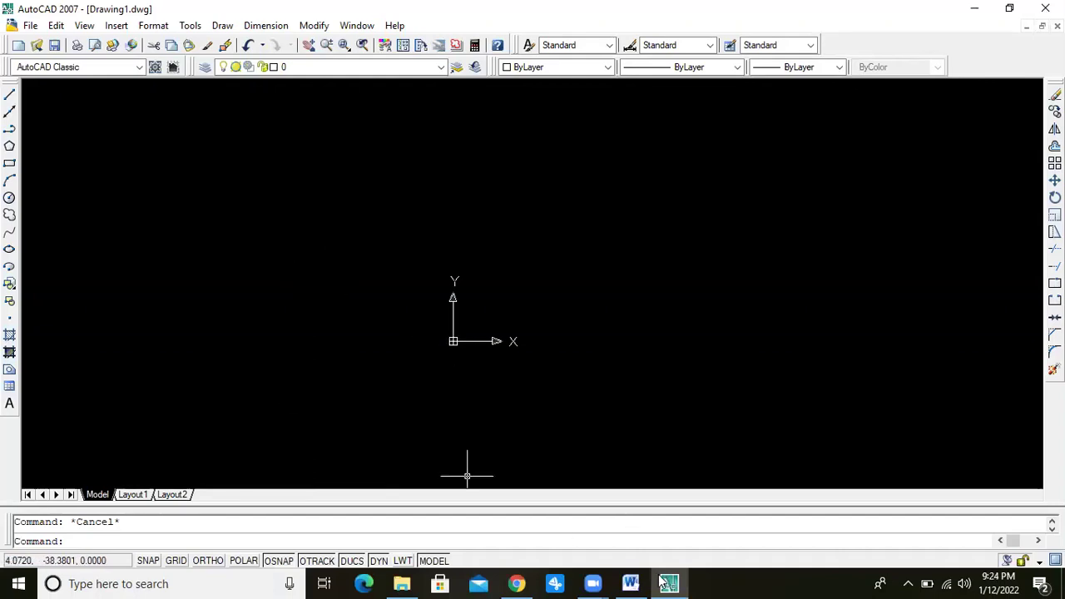
# Bring the 'Introduction and setting' Word notes forward and scroll through the CAD topics.
pyautogui.click(634, 581)
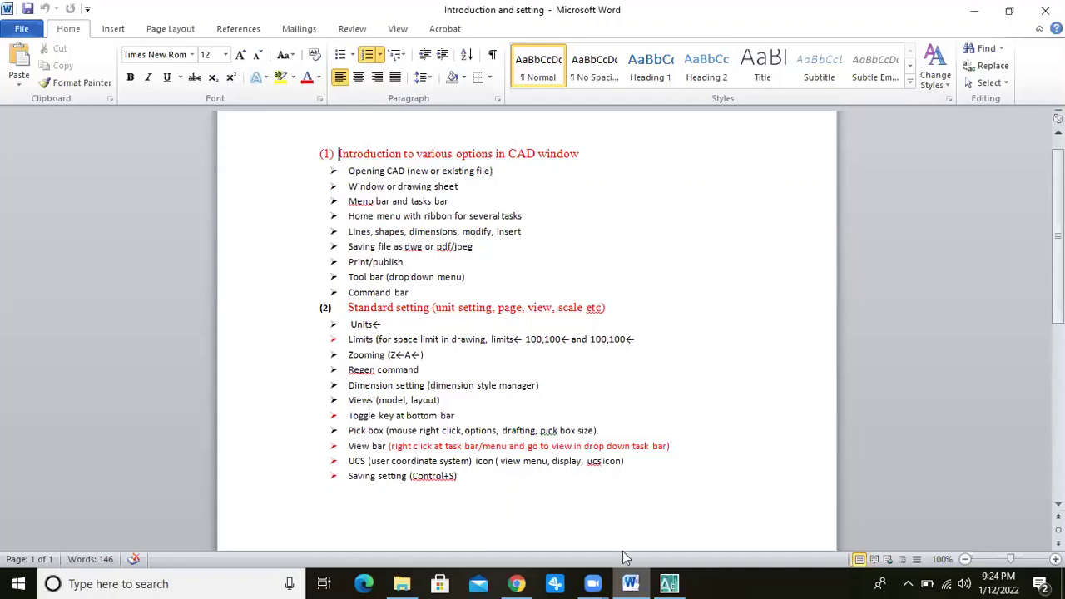
pyautogui.scroll(-1, 453, 192)
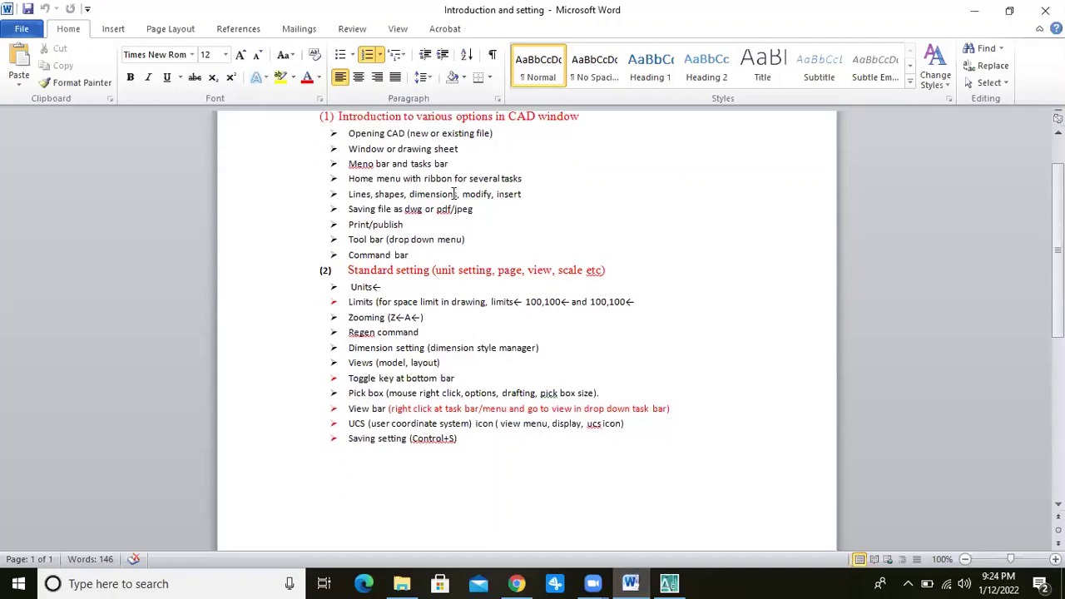
pyautogui.scroll(-1, 453, 197)
pyautogui.scroll(1, 453, 201)
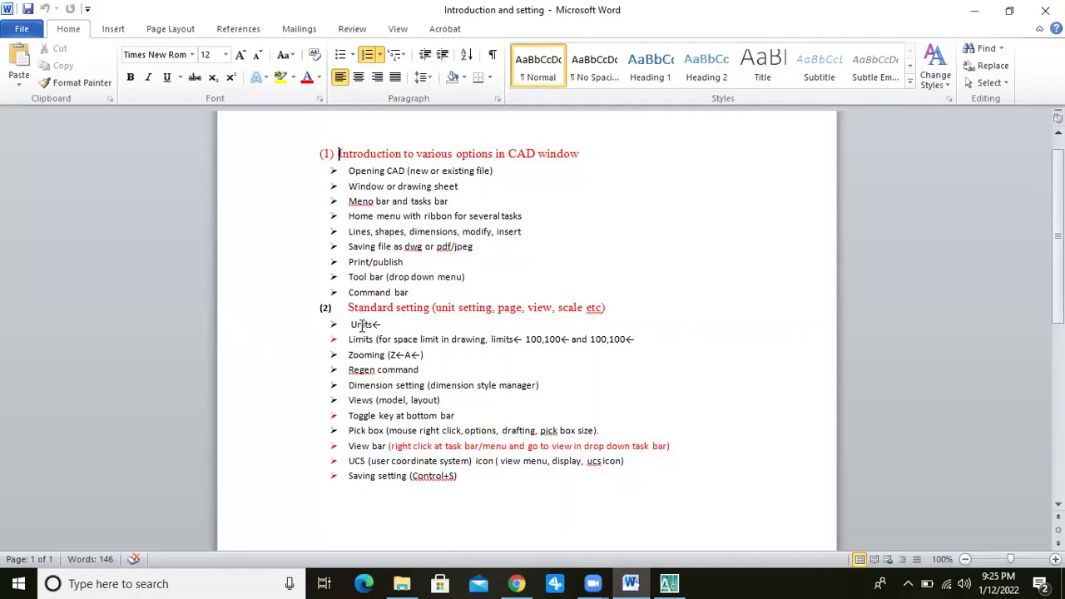
# Mark the Units line in the notes, then minimize Word to return to AutoCAD.
pyautogui.click(362, 325)
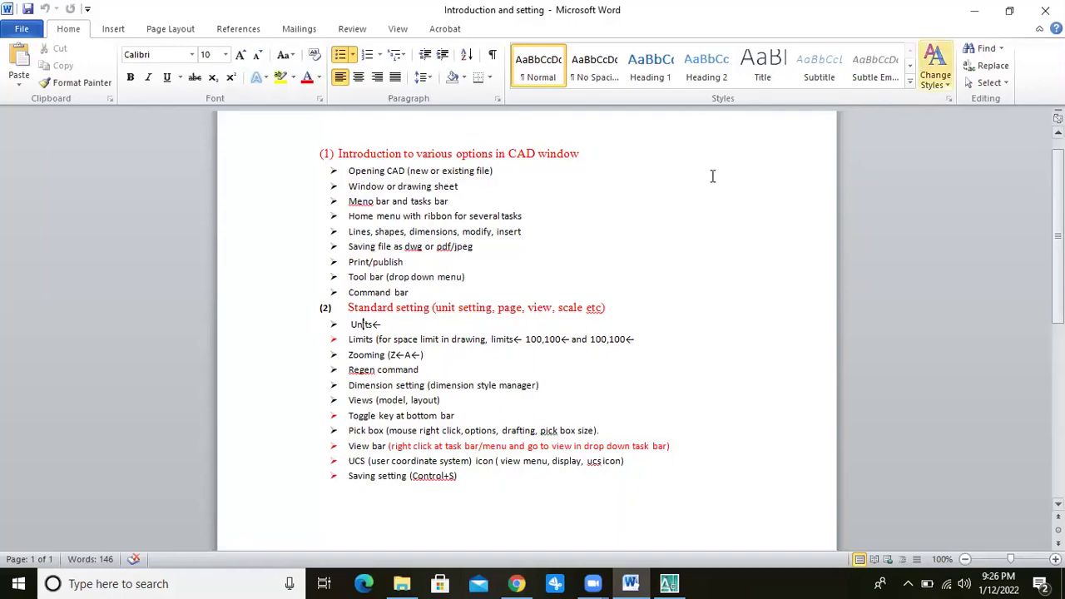
pyautogui.click(974, 10)
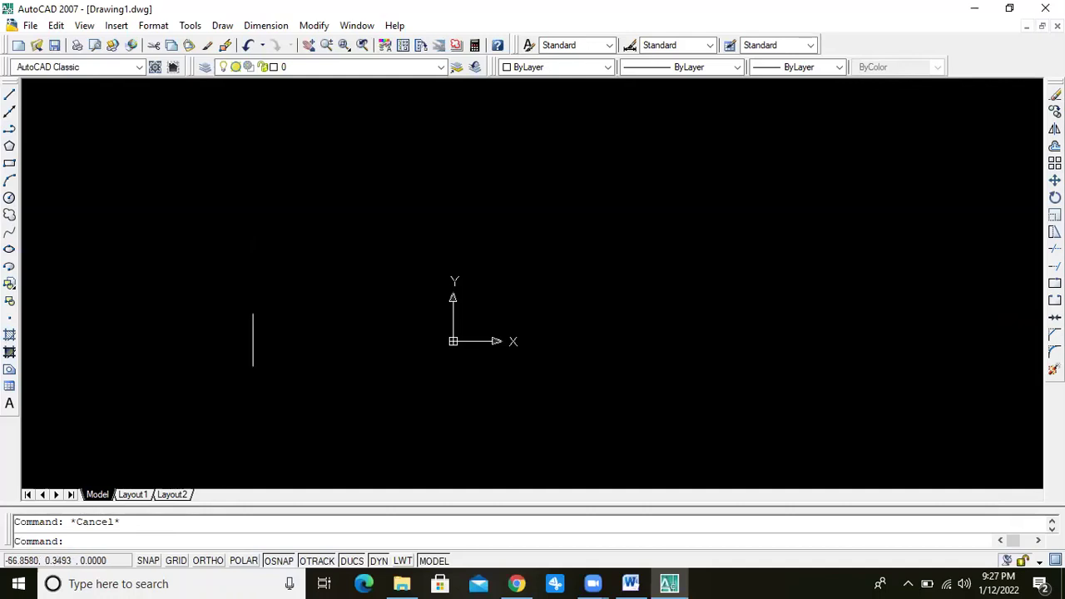
pyautogui.click(131, 495)
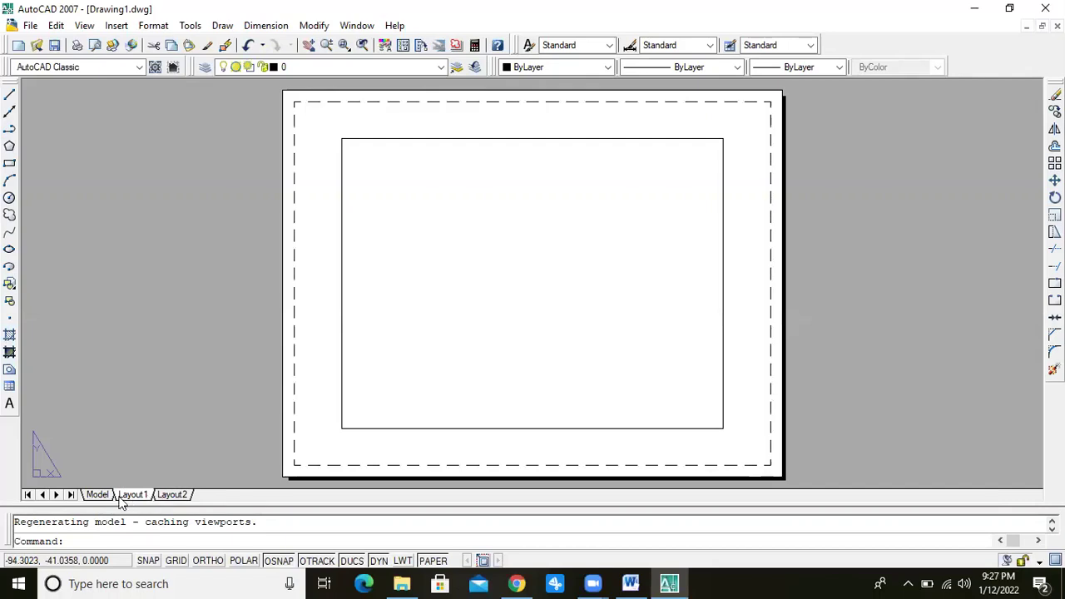
pyautogui.click(97, 495)
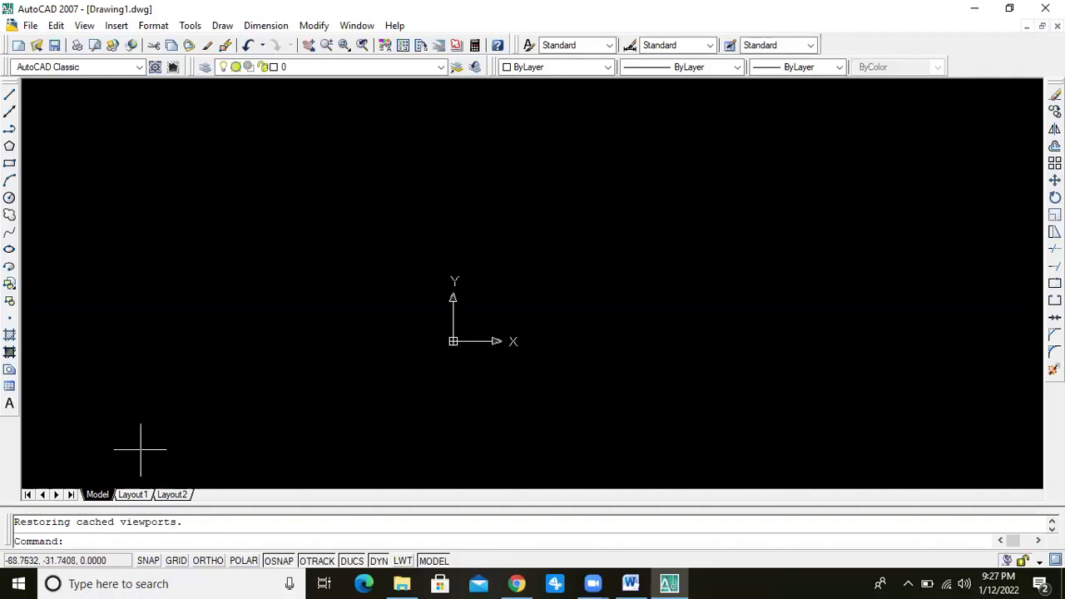
pyautogui.click(135, 494)
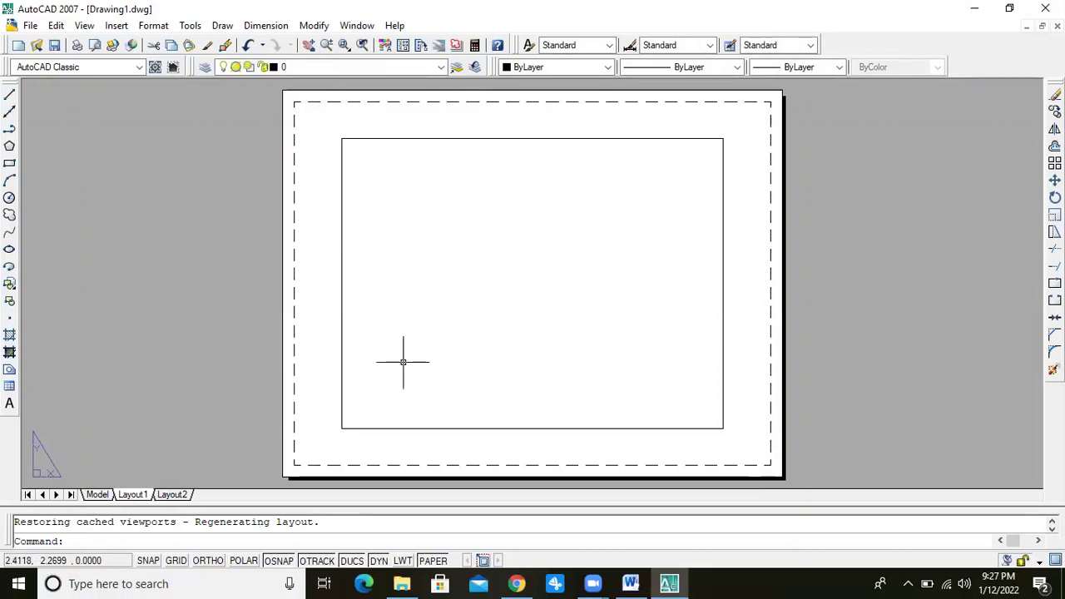
pyautogui.click(170, 496)
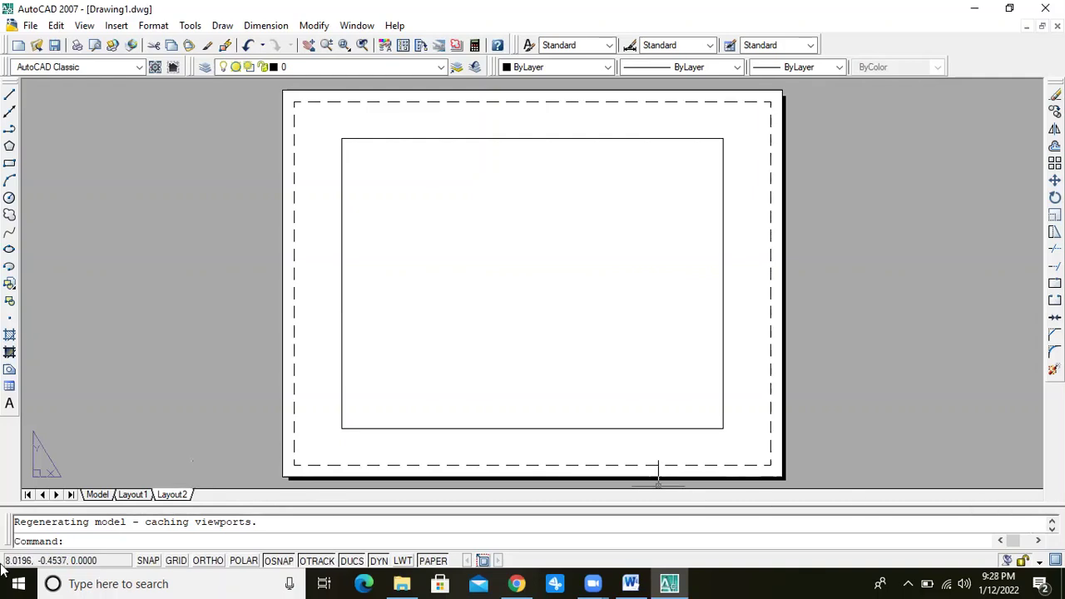
pyautogui.click(97, 494)
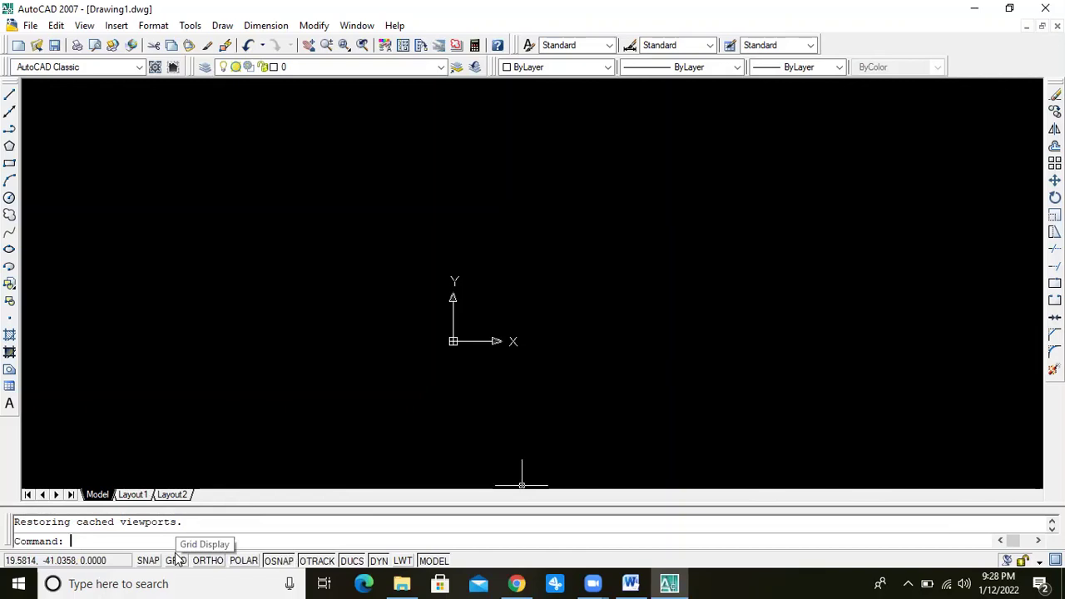
# Open Drawing Units with the units command and set length type to Architectural.
pyautogui.write('un')
pyautogui.write('its')
pyautogui.press('Return')
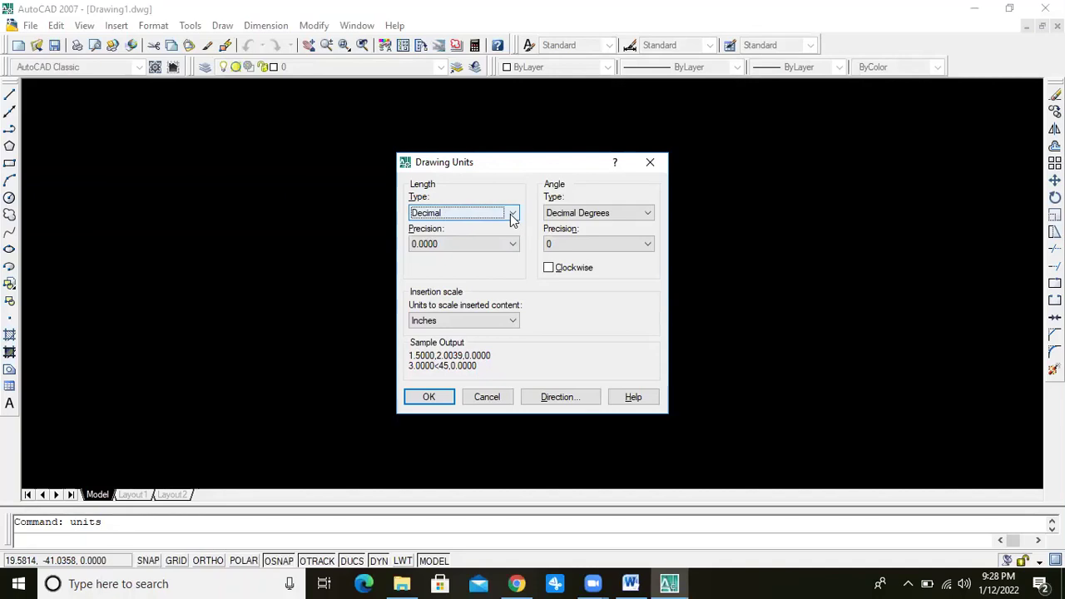
pyautogui.click(457, 219)
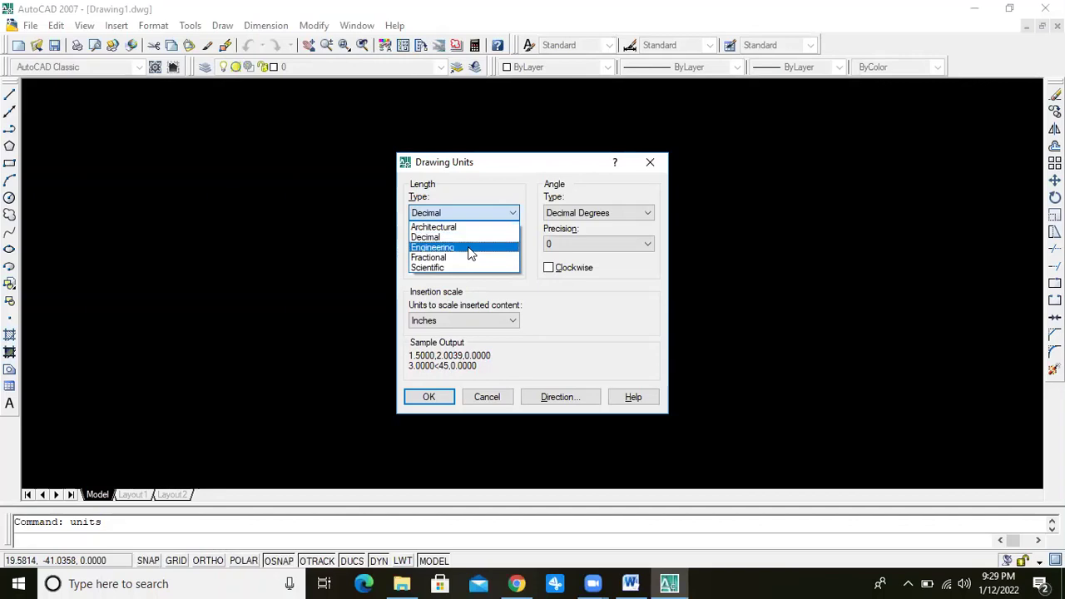
pyautogui.click(450, 227)
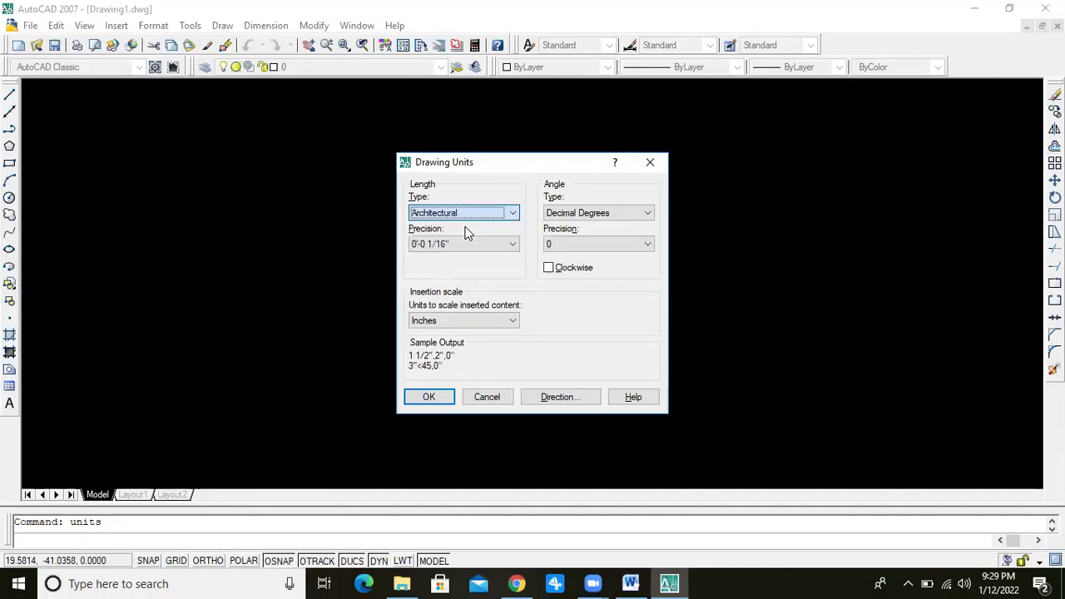
pyautogui.click(512, 245)
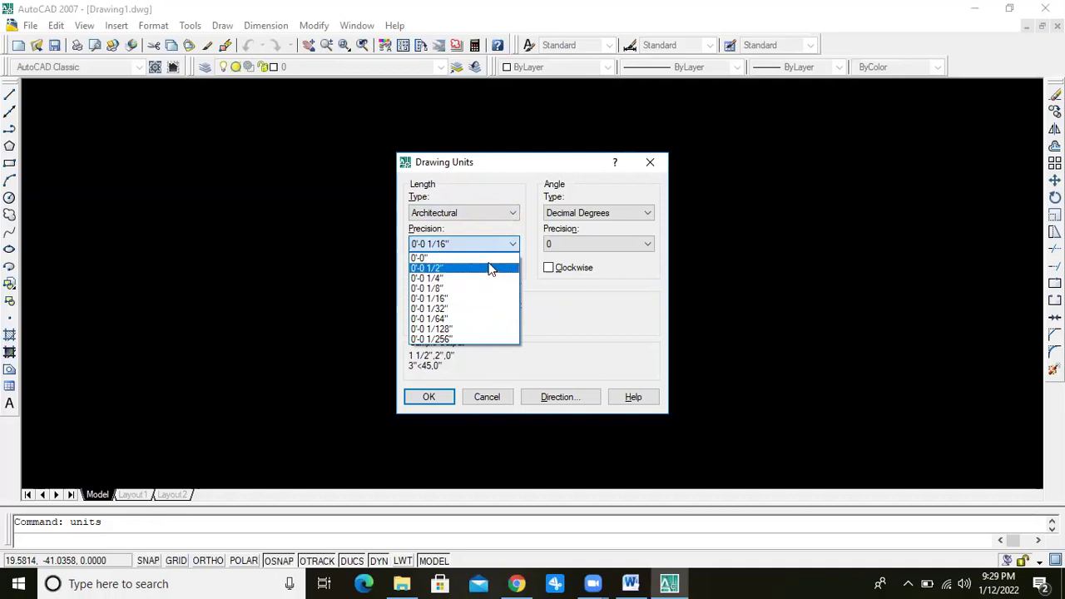
# Try Engineering length units and their precisions, then switch back to Architectural.
pyautogui.click(505, 214)
pyautogui.click(505, 213)
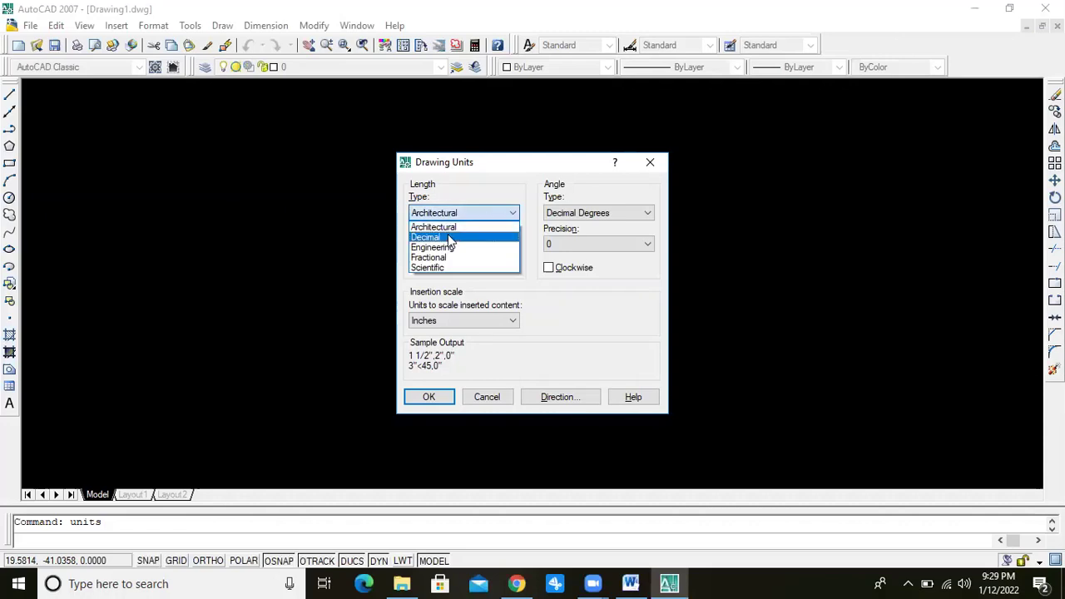
pyautogui.click(453, 247)
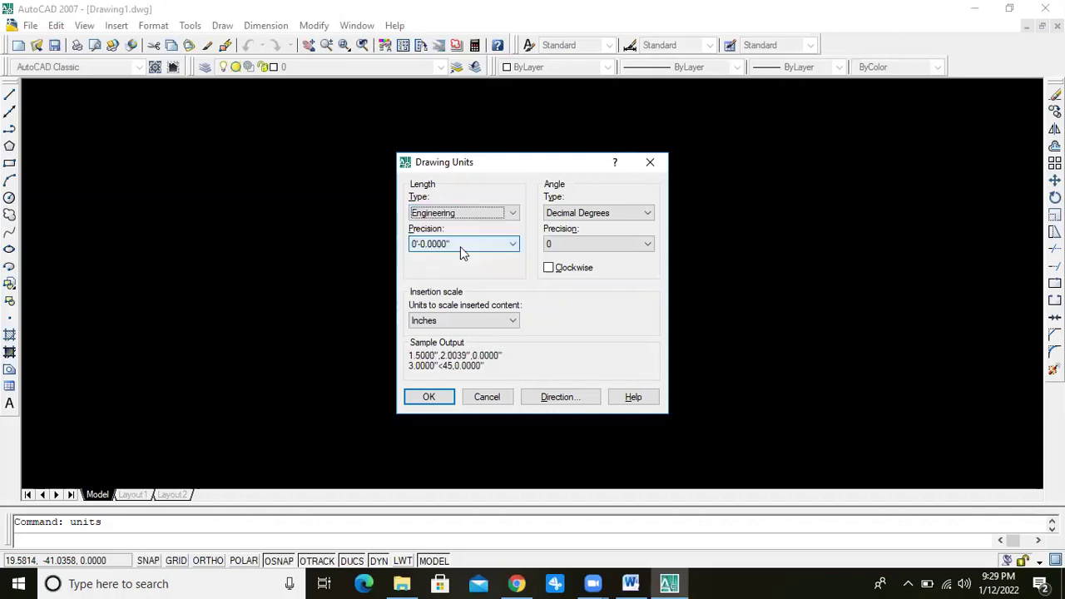
pyautogui.click(513, 244)
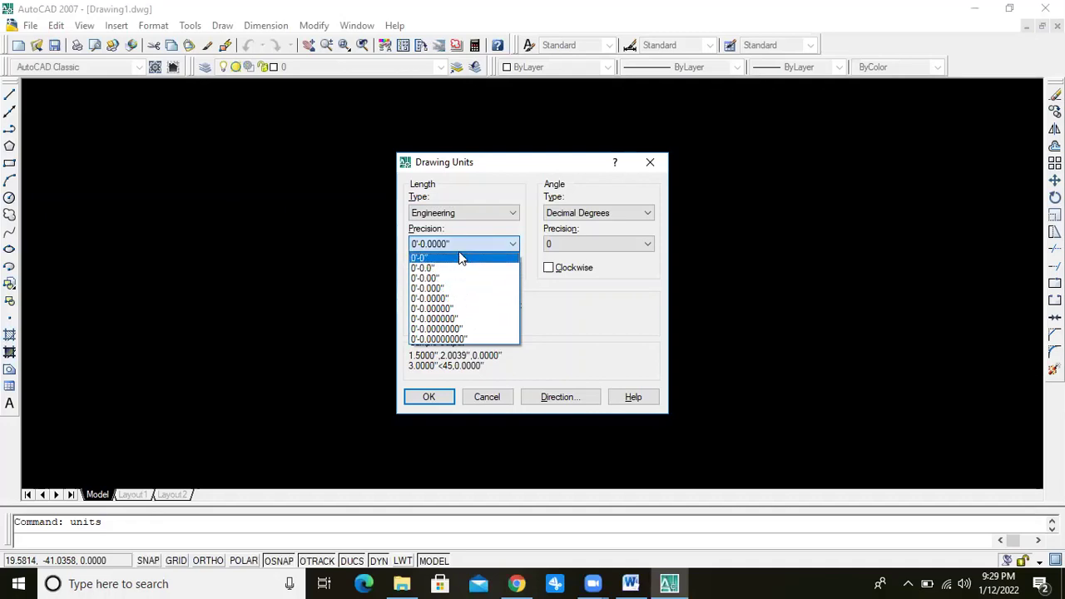
pyautogui.click(468, 218)
pyautogui.click(462, 213)
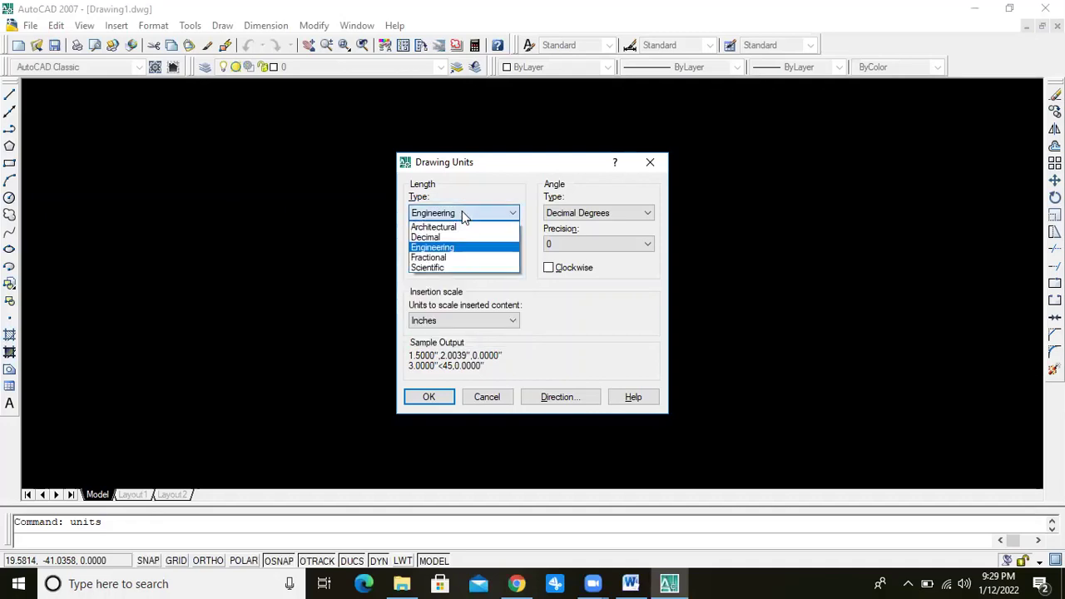
pyautogui.click(464, 215)
pyautogui.click(463, 215)
pyautogui.click(460, 227)
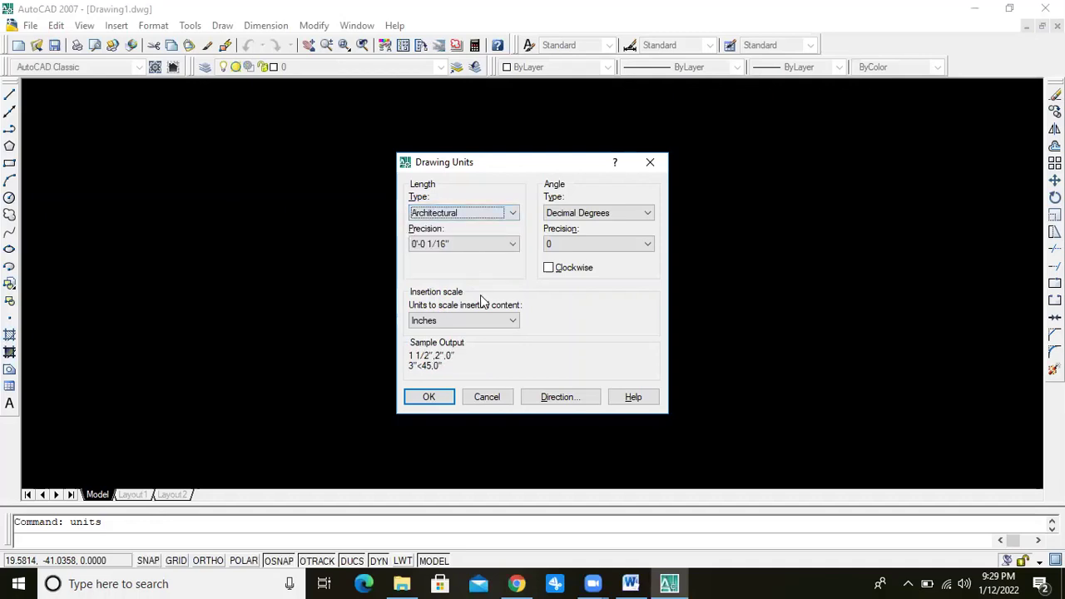
# Keep Inches as the insertion scale and Architectural as the length type.
pyautogui.click(513, 323)
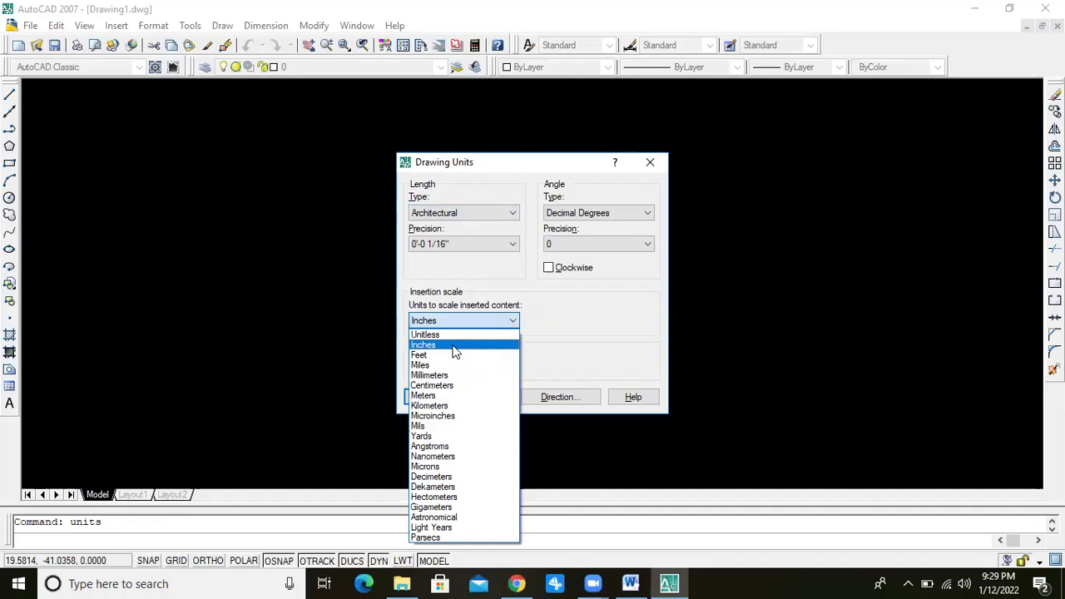
pyautogui.click(455, 347)
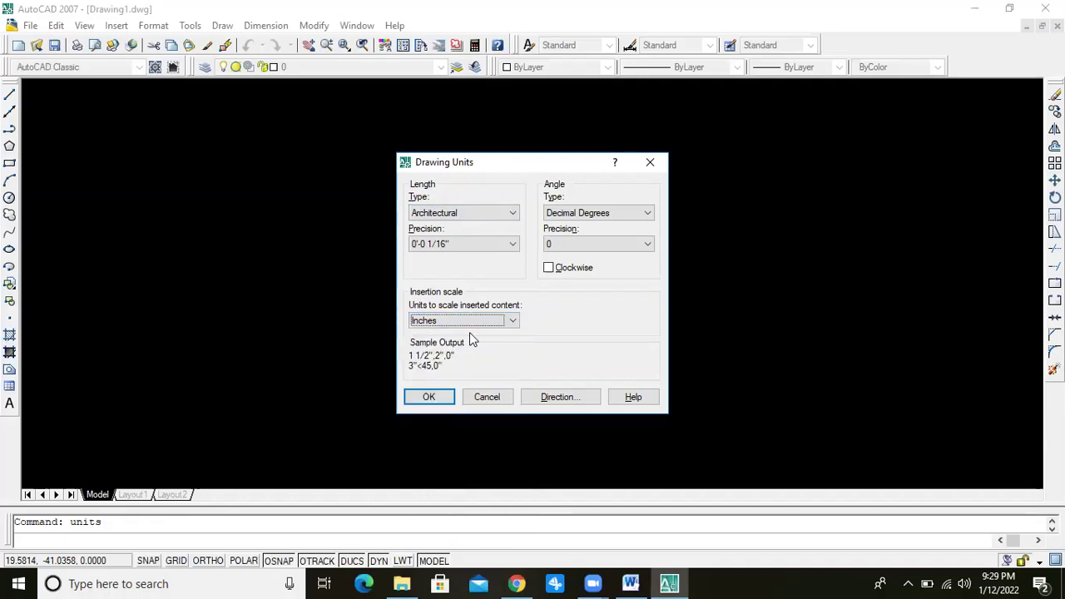
pyautogui.click(469, 214)
pyautogui.click(458, 212)
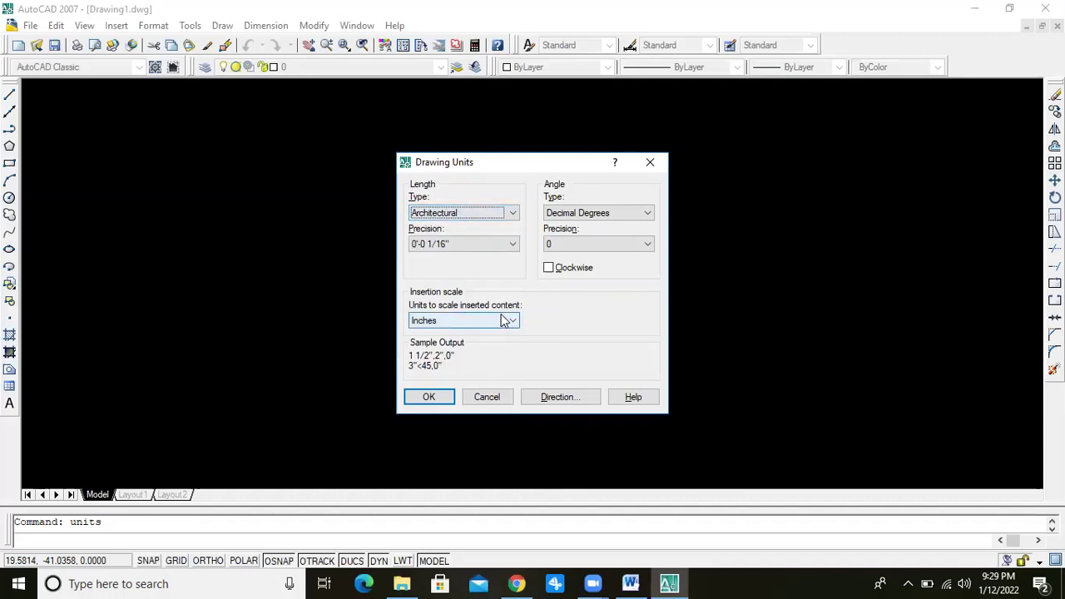
# Set angles to Decimal Degrees with precision 0 and apply the unit settings.
pyautogui.click(614, 216)
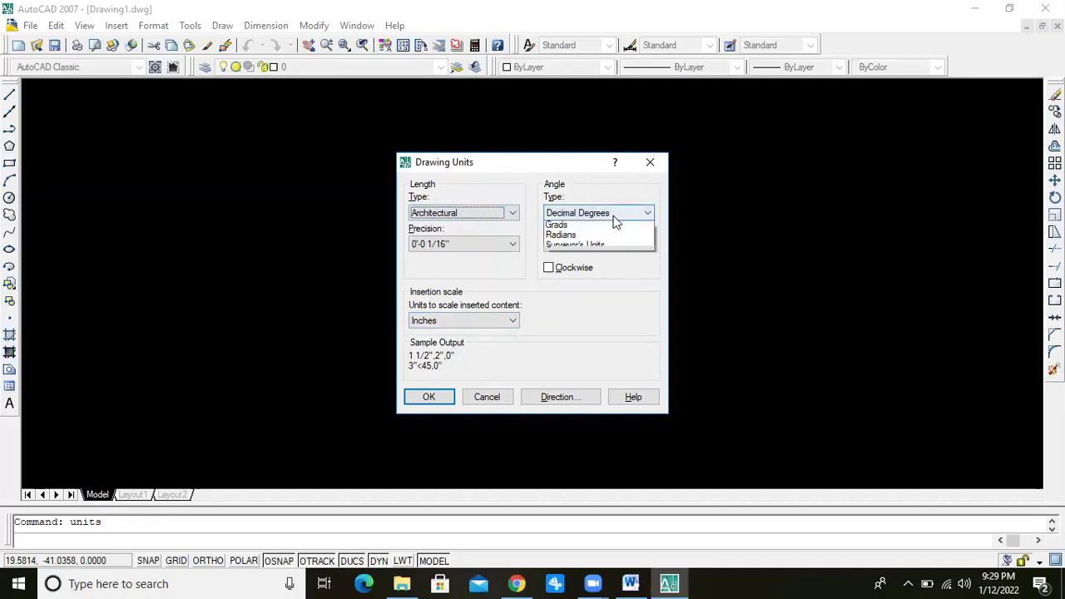
pyautogui.click(606, 210)
pyautogui.click(605, 209)
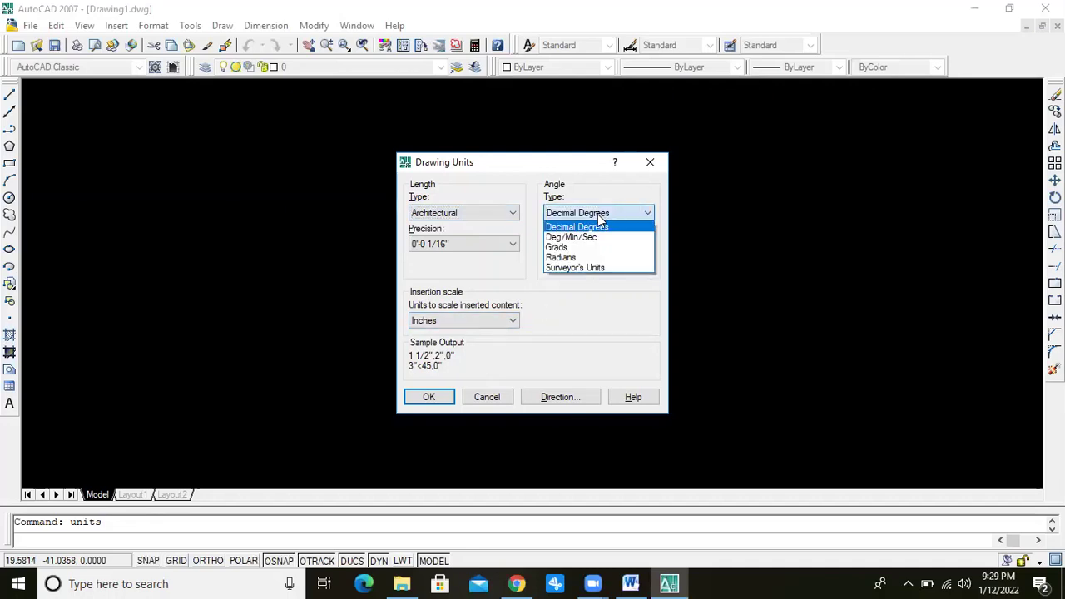
pyautogui.click(591, 223)
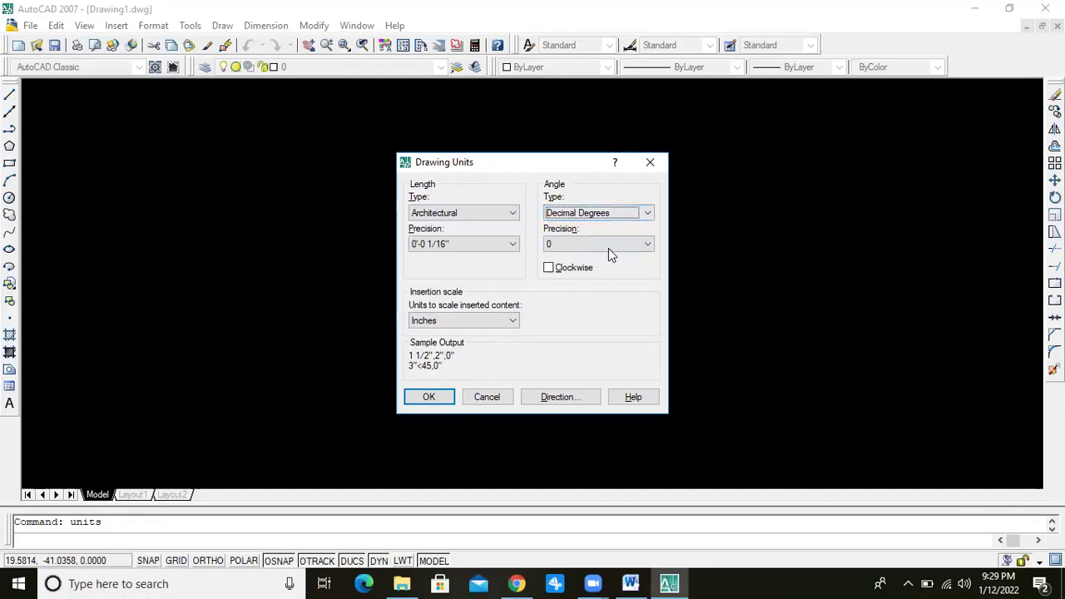
pyautogui.click(608, 246)
pyautogui.click(609, 246)
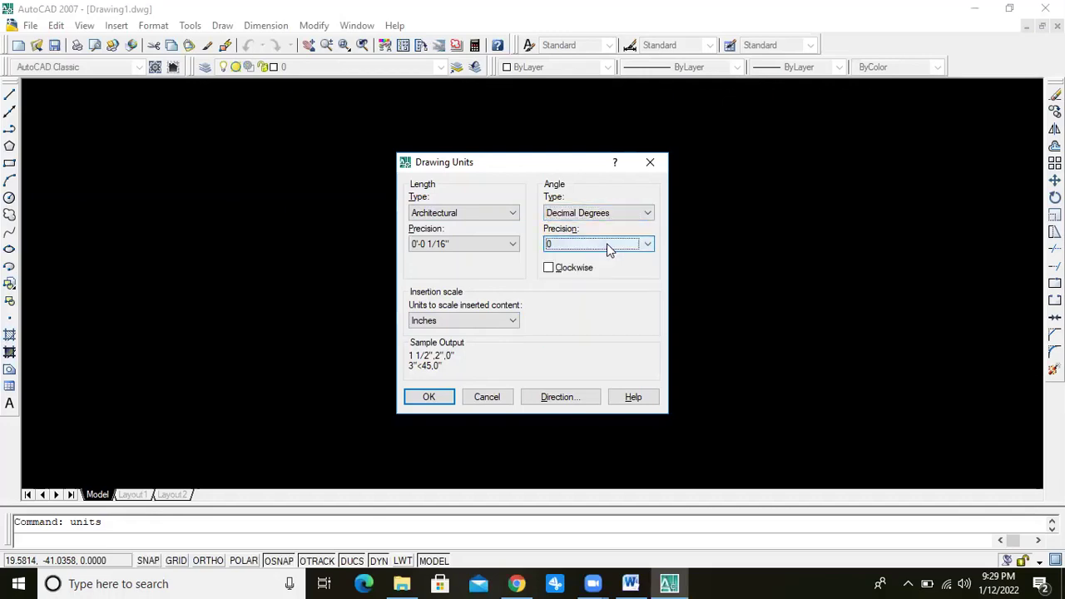
pyautogui.click(608, 246)
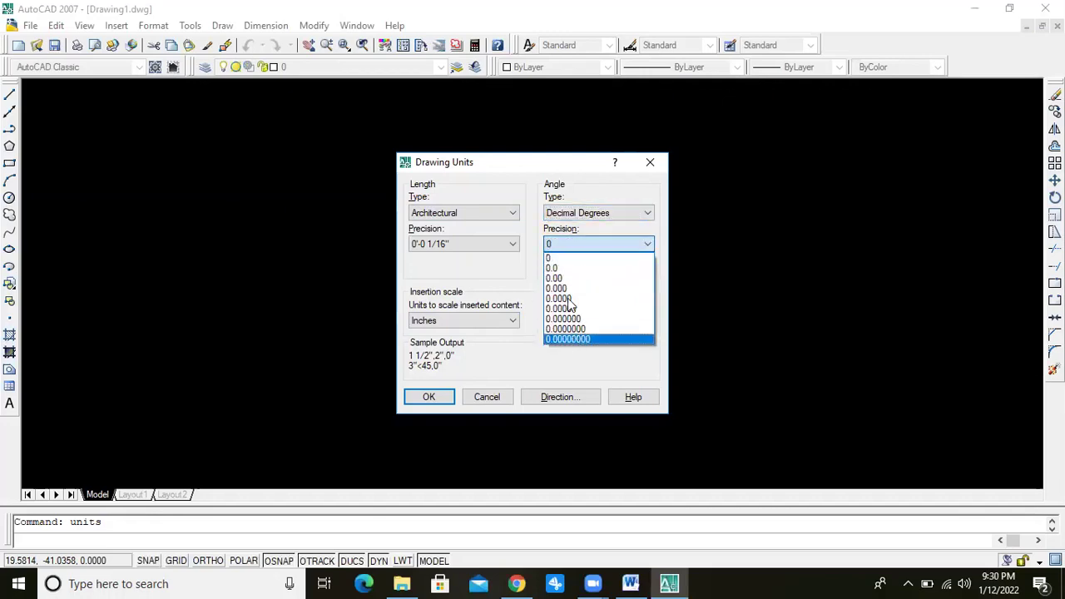
pyautogui.click(581, 251)
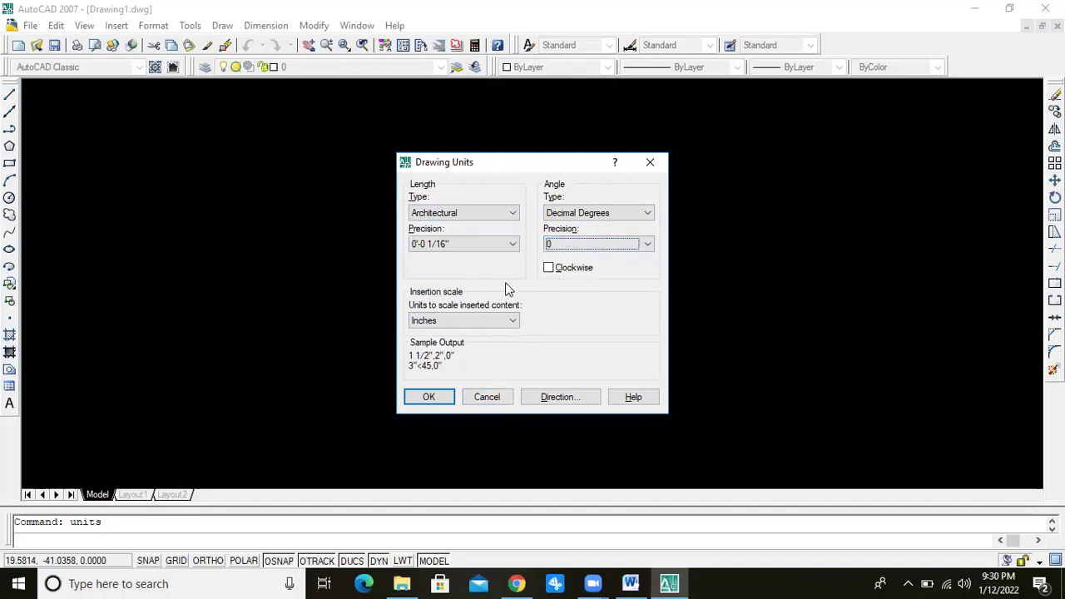
pyautogui.click(428, 396)
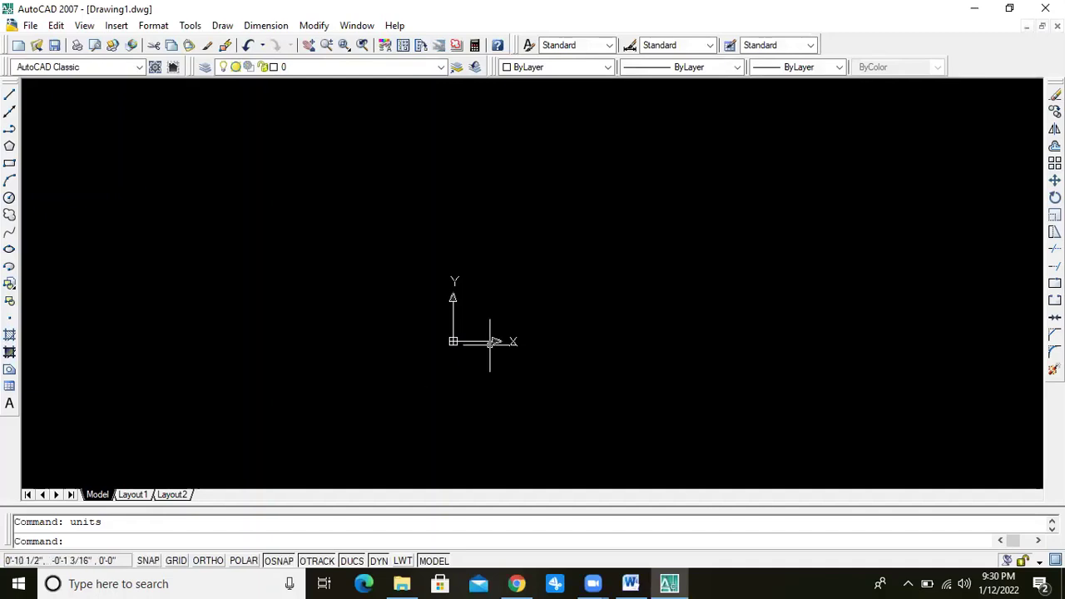
pyautogui.scroll(1, 490, 342)
pyautogui.scroll(1, 487, 342)
pyautogui.scroll(1, 487, 342)
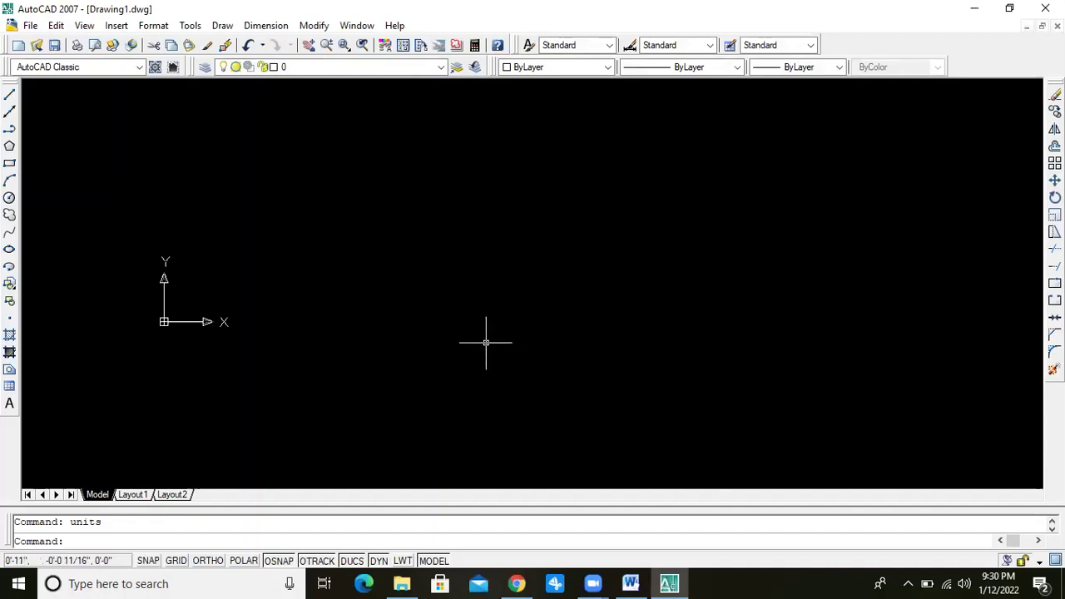
pyautogui.scroll(-4, 486, 342)
pyautogui.scroll(1, 374, 406)
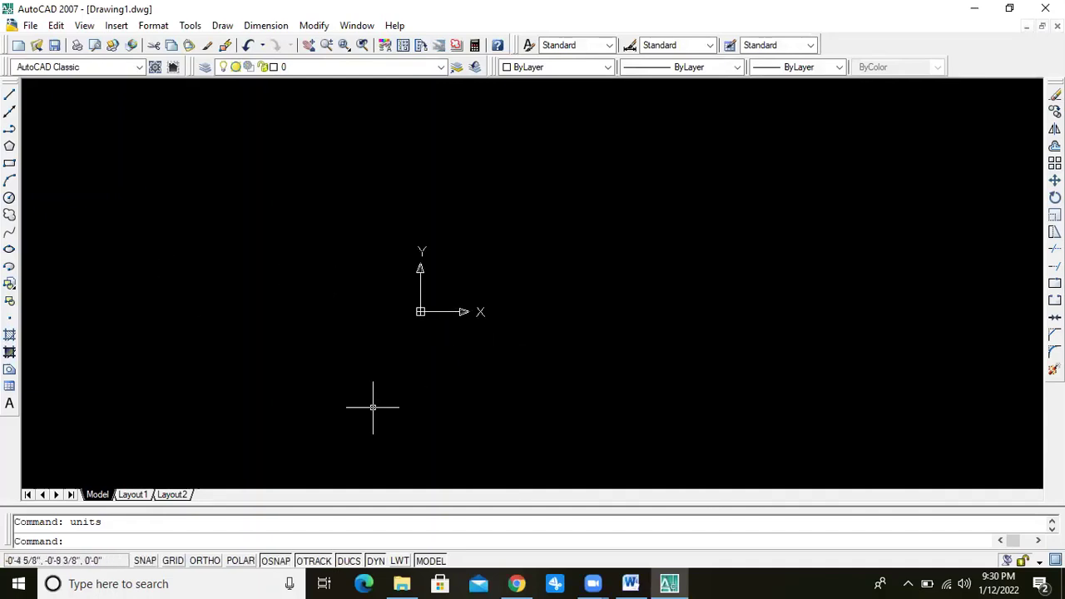
pyautogui.scroll(1, 373, 407)
pyautogui.scroll(2, 373, 407)
pyautogui.scroll(-1, 380, 404)
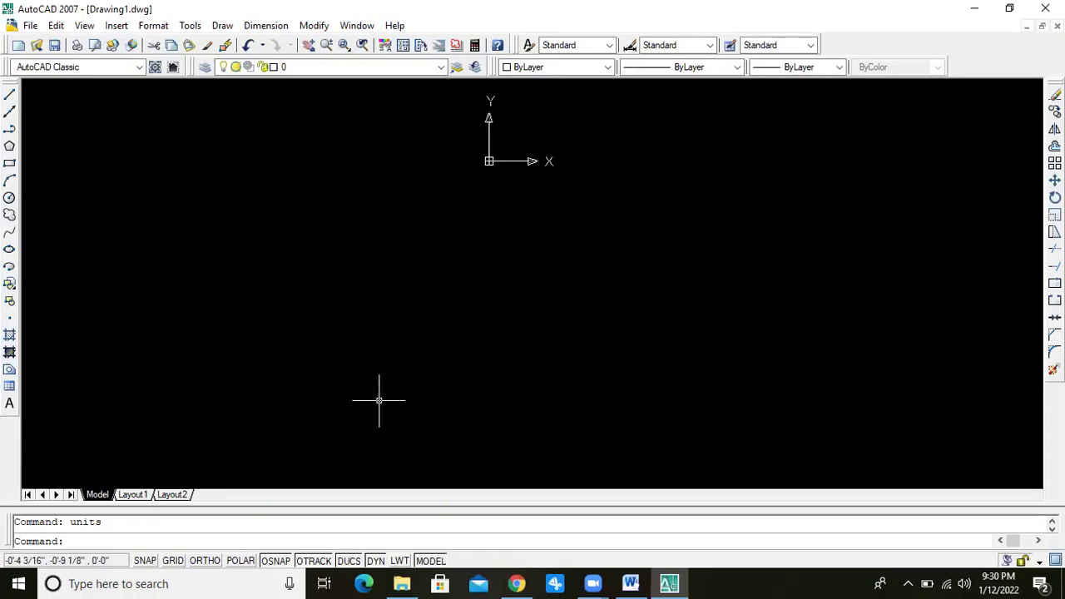
pyautogui.scroll(-1, 380, 400)
pyautogui.scroll(1, 519, 171)
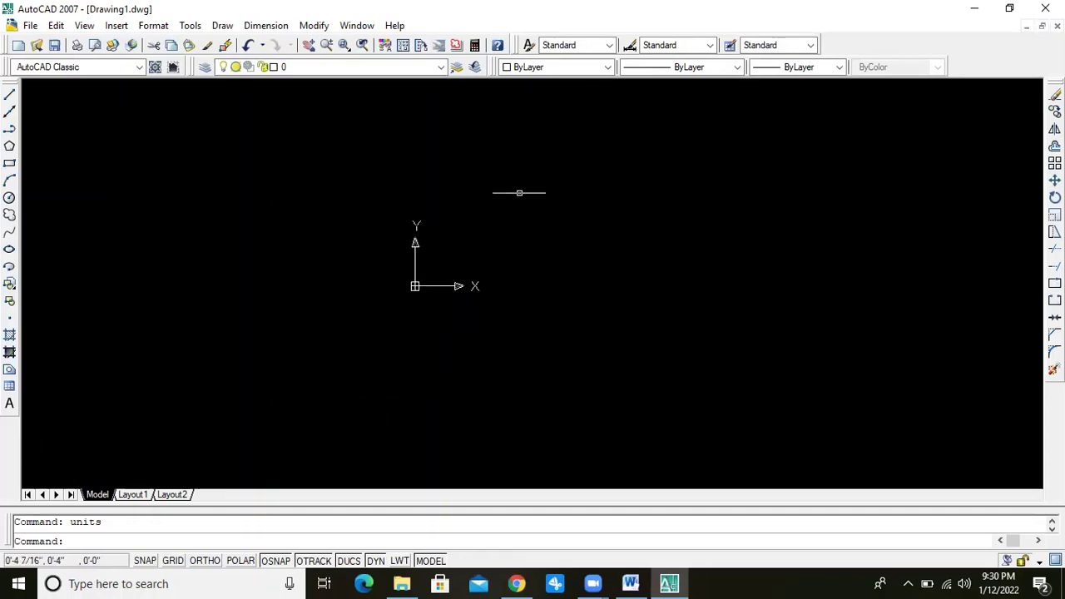
pyautogui.scroll(2, 519, 192)
pyautogui.scroll(1, 456, 343)
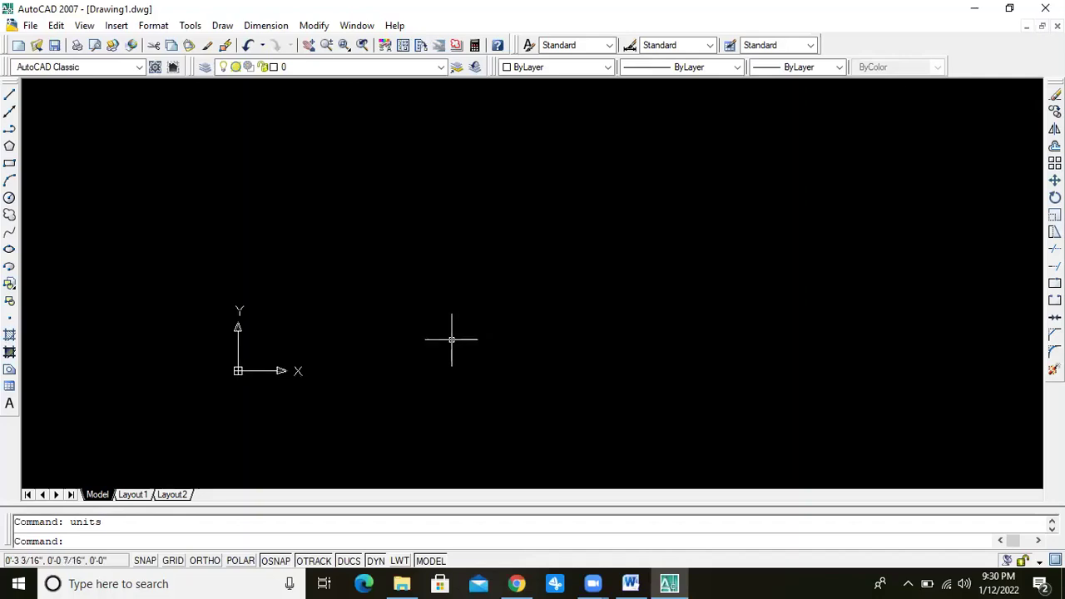
pyautogui.scroll(1, 265, 355)
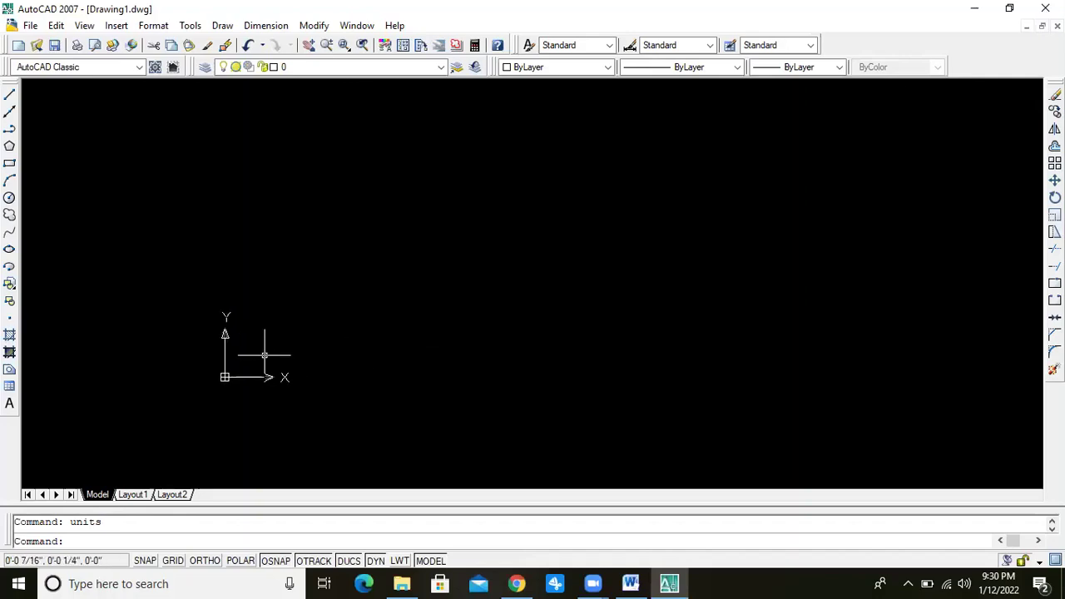
pyautogui.scroll(1, 264, 355)
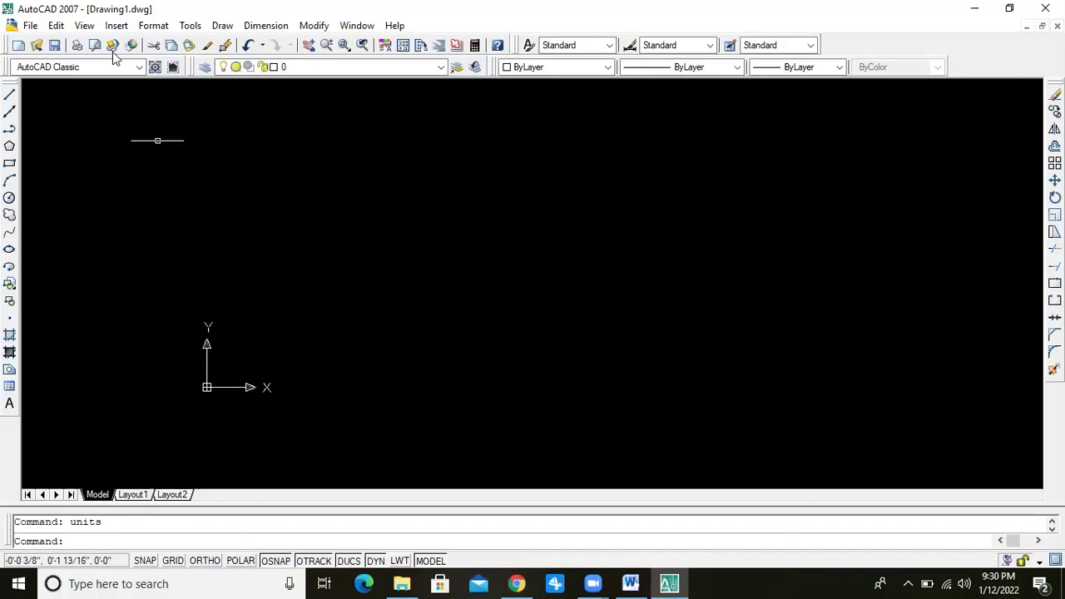
# Uncheck Origin under View > Display > UCS Icon so the icon stays lower-left.
pyautogui.click(86, 26)
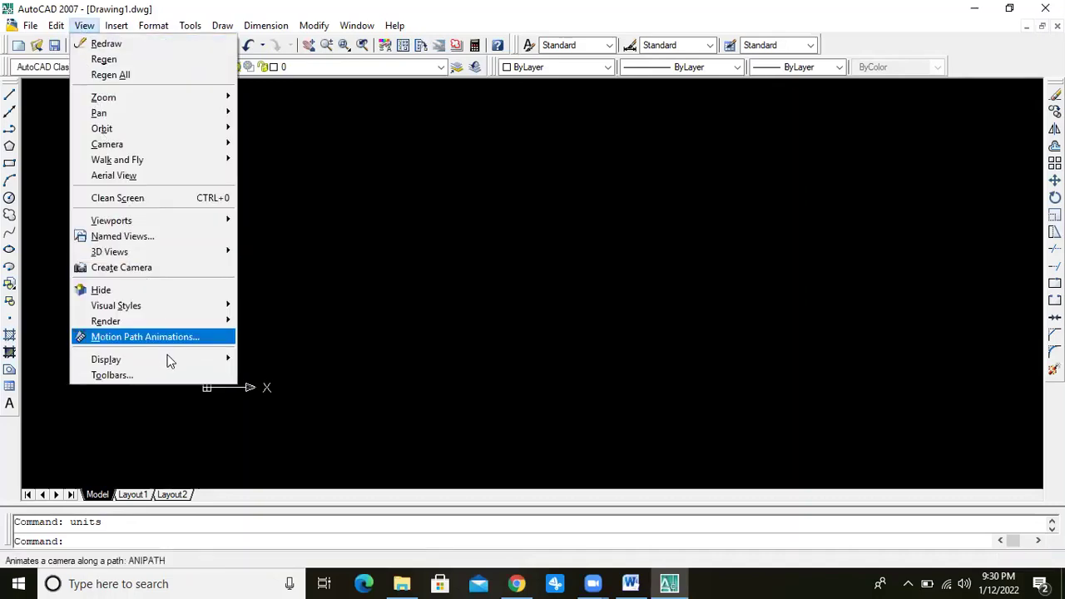
pyautogui.moveTo(274, 360)
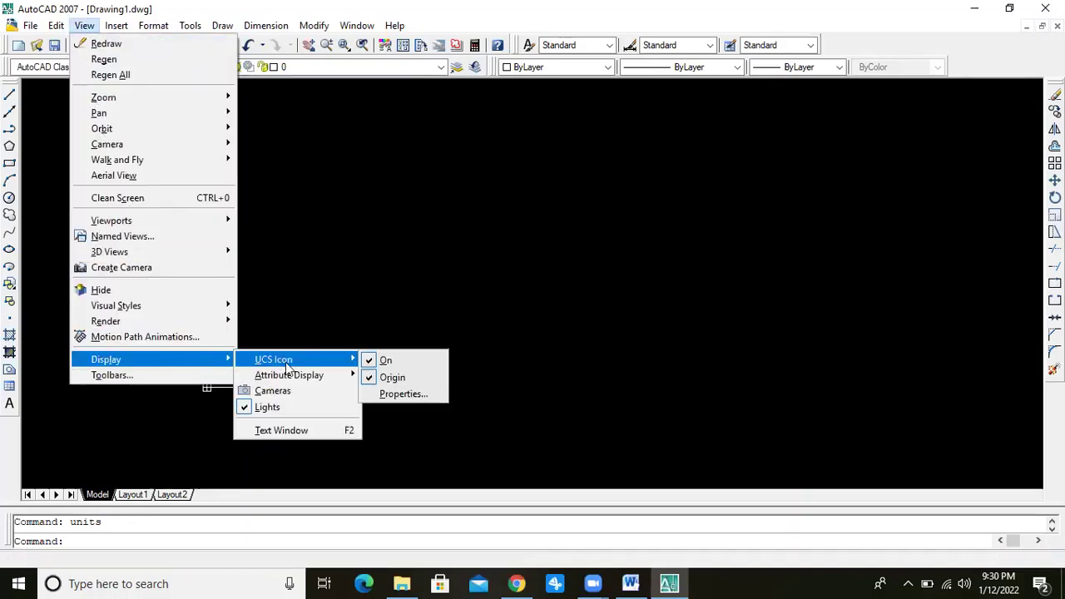
pyautogui.click(386, 381)
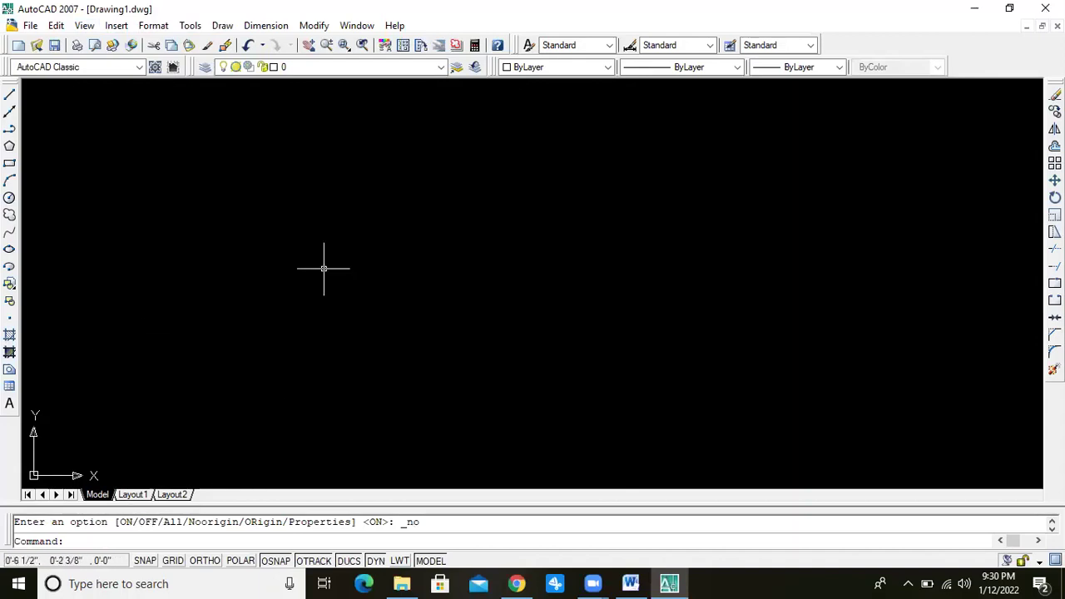
pyautogui.click(102, 540)
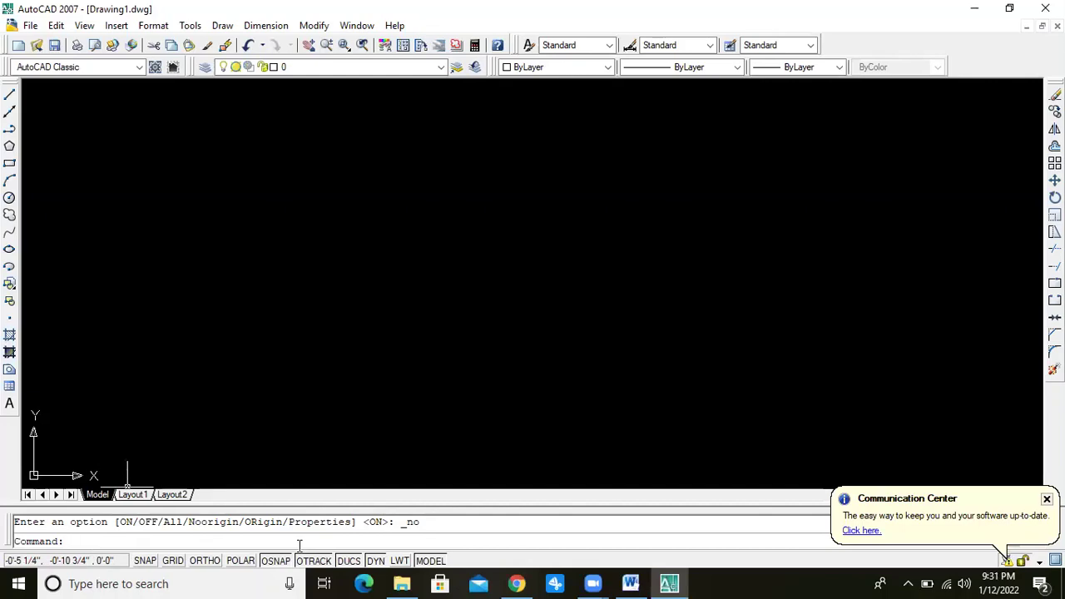
# Run LIMITS and enter 100,100 for both the lower-left and upper-right corners.
pyautogui.write('li')
pyautogui.write('mit')
pyautogui.write('s')
pyautogui.press('BackSpace')
pyautogui.press('Return')
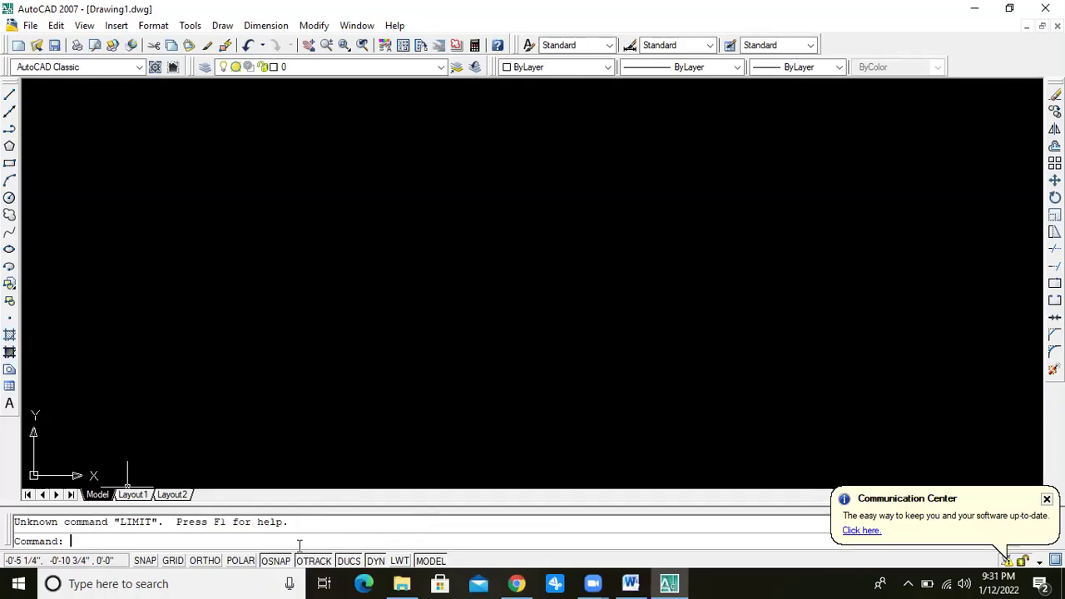
pyautogui.write('limi')
pyautogui.write('ts')
pyautogui.press('Return')
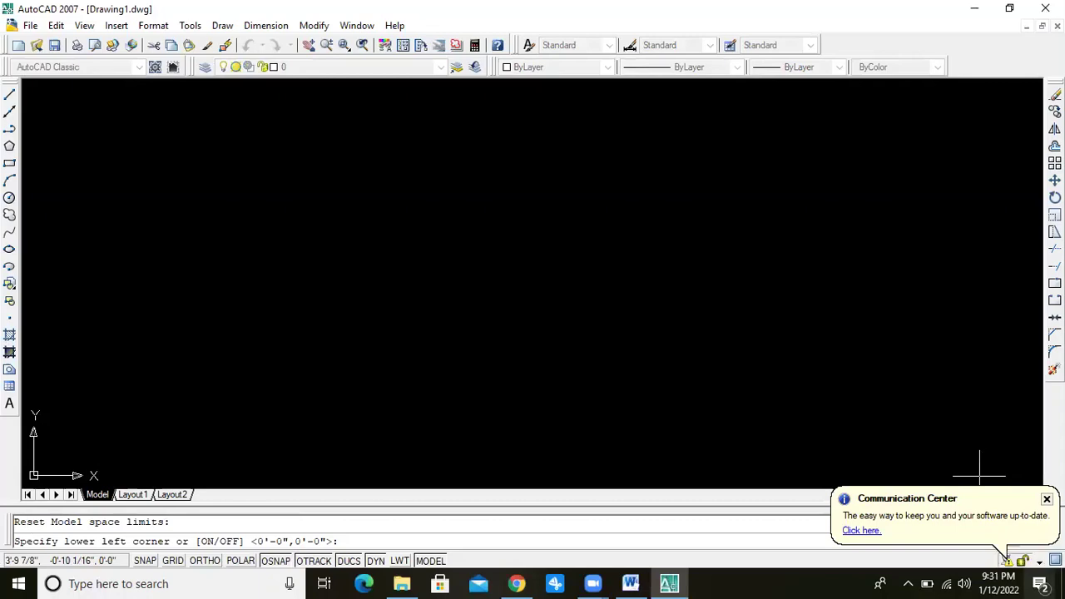
pyautogui.write('100,')
pyautogui.write('1')
pyautogui.write('00')
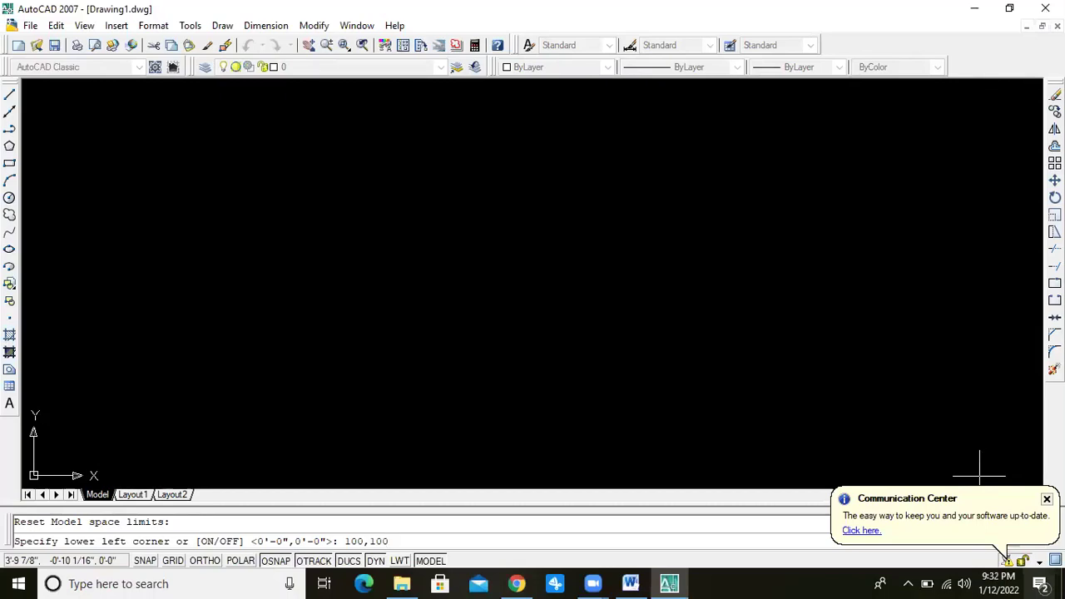
pyautogui.press('Return')
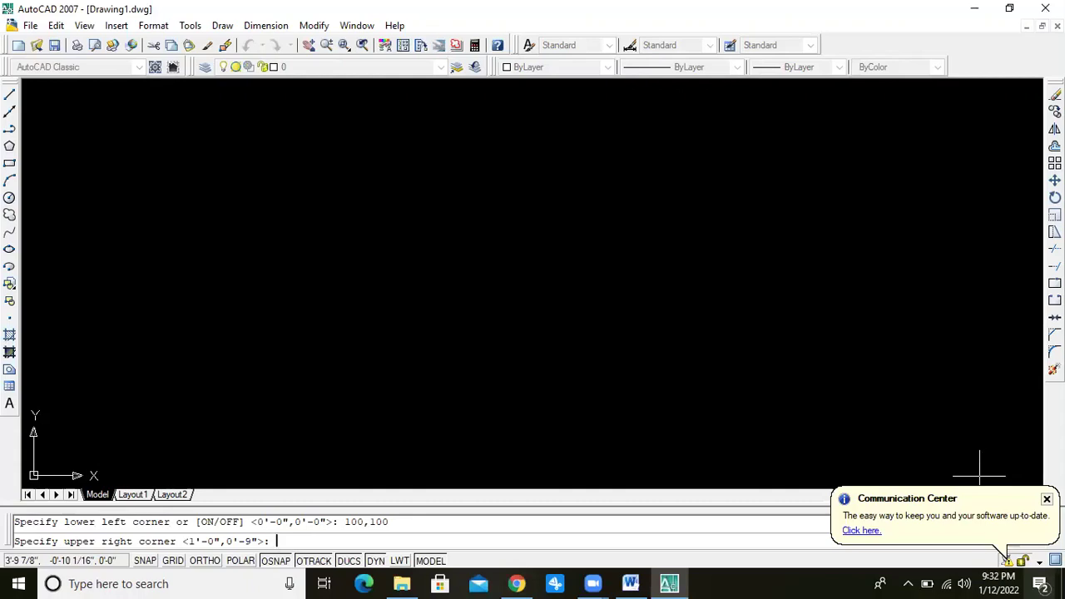
pyautogui.write('100')
pyautogui.write(',10')
pyautogui.write('0')
pyautogui.press('Return')
pyautogui.press('Return')
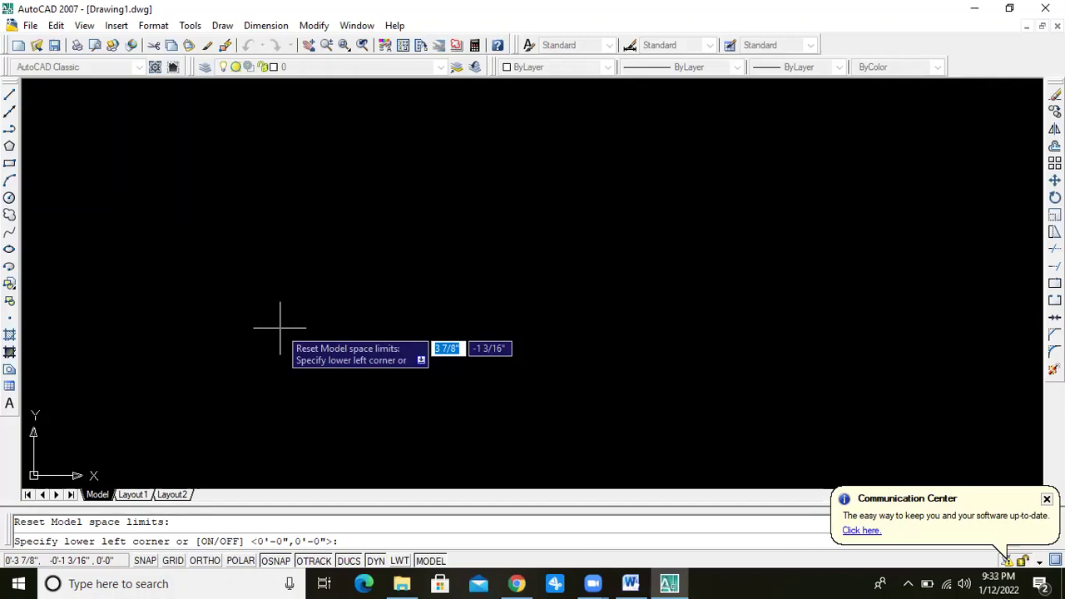
# Cancel the limits command and bring up the Dimension menu with Alt+N.
pyautogui.press('Escape')
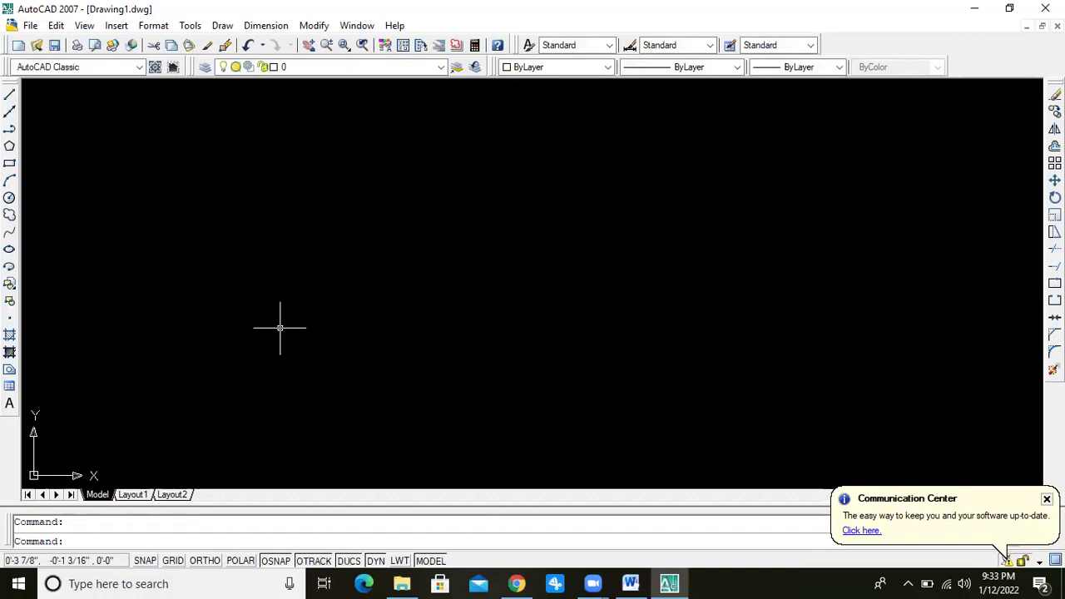
pyautogui.press('Escape')
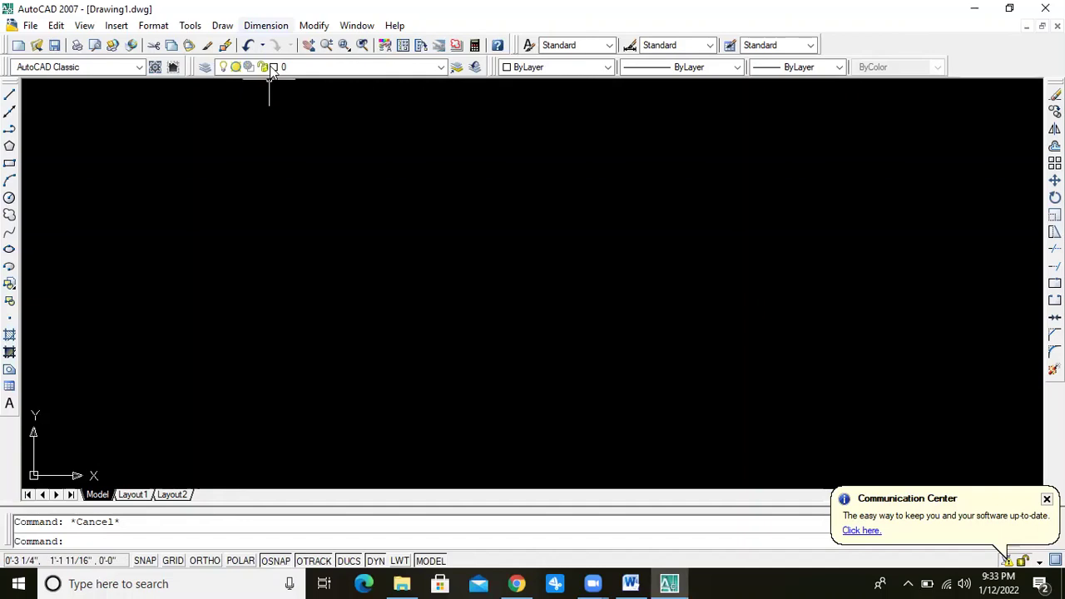
pyautogui.hotkey('alt', 'n')
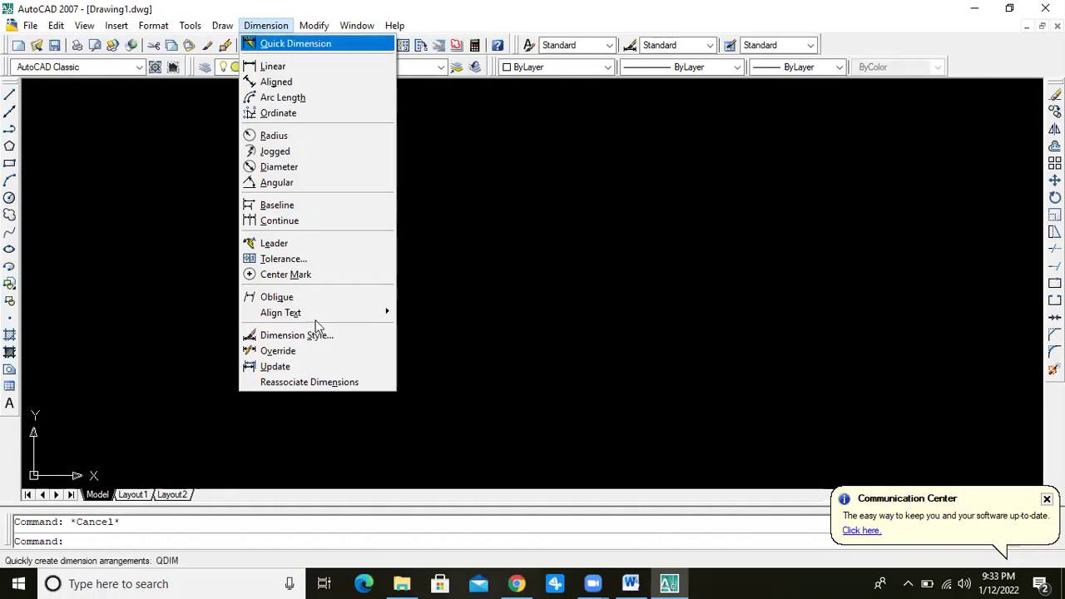
# Open the Standard style in the Modify Dimension Style dialog from the Dimension Style Manager.
pyautogui.click(320, 343)
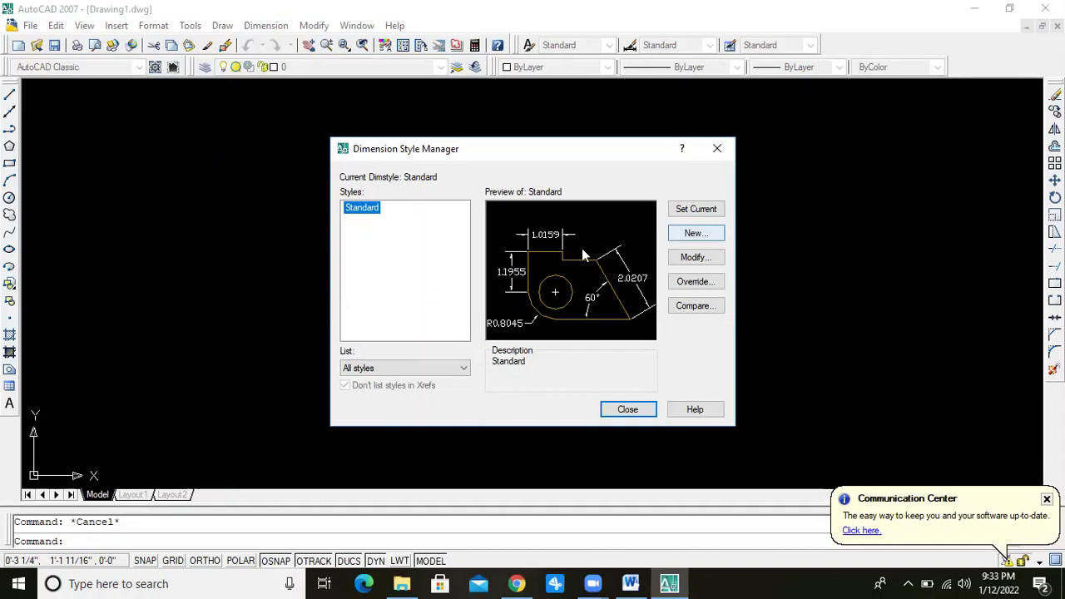
pyautogui.click(693, 259)
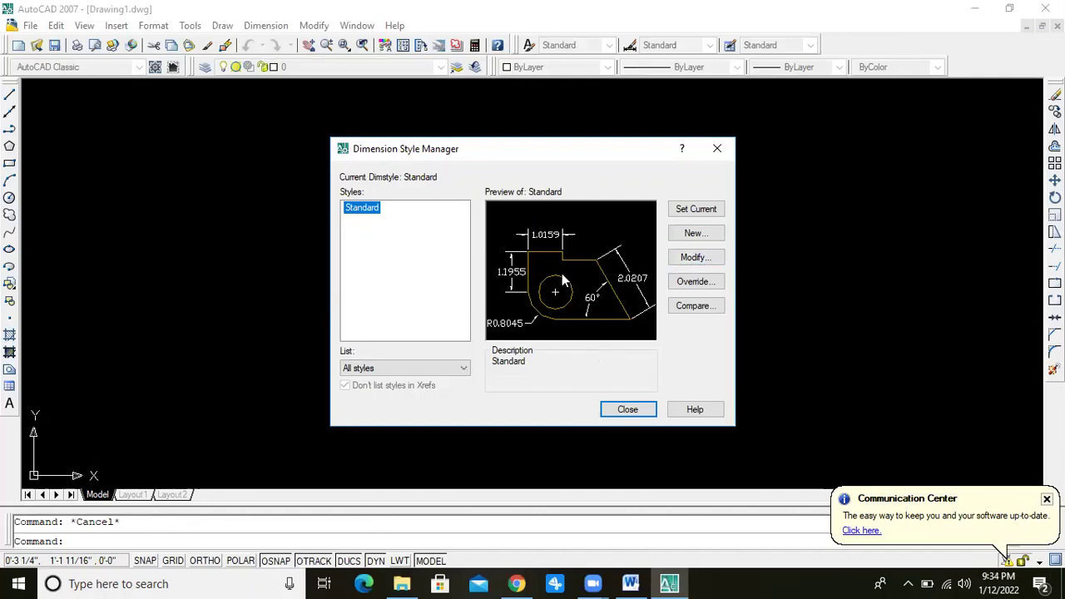
pyautogui.click(697, 259)
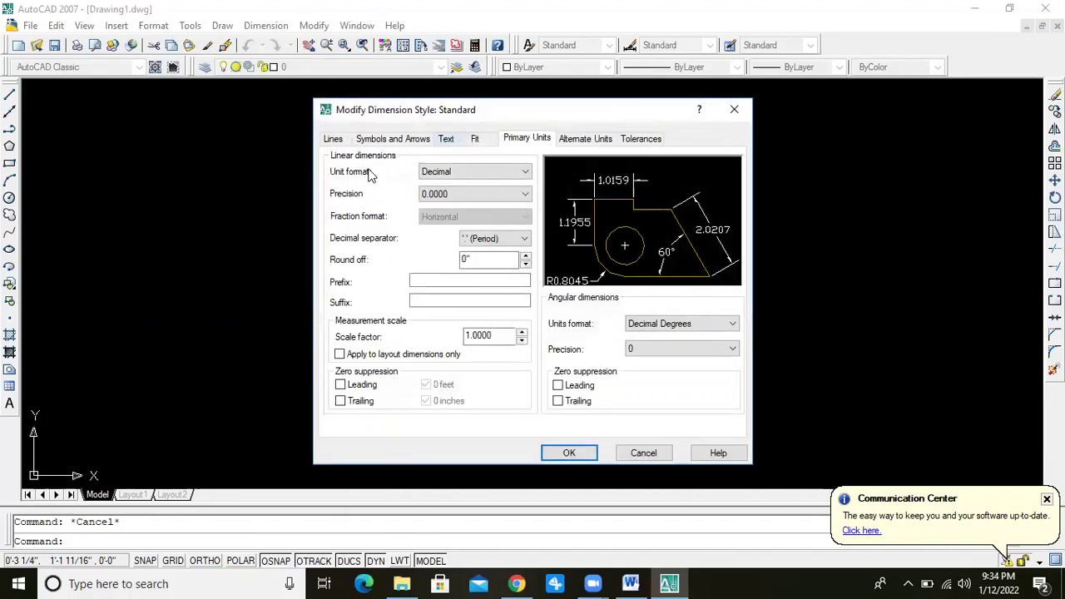
# Set Standard's linear units to Architectural at 0'-0 1/8" precision, after trying Engineering and Decimal.
pyautogui.click(447, 175)
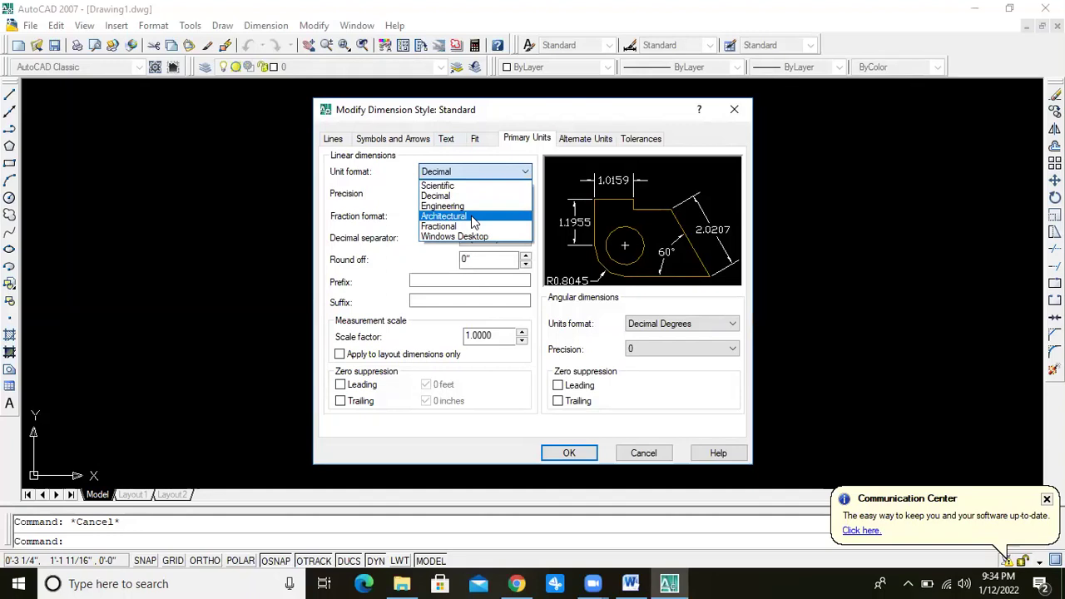
pyautogui.click(473, 218)
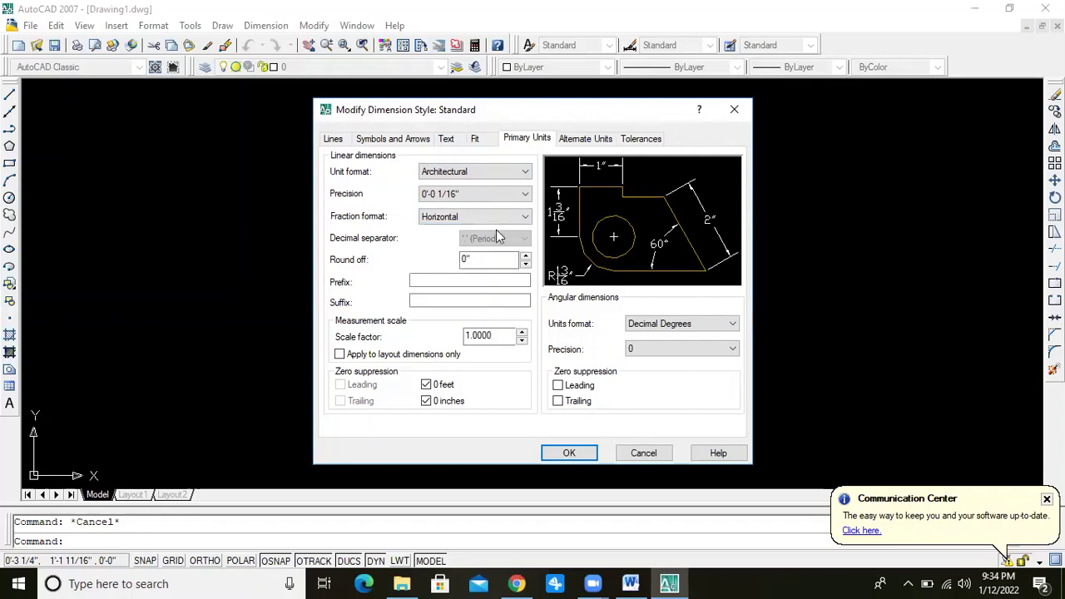
pyautogui.click(457, 173)
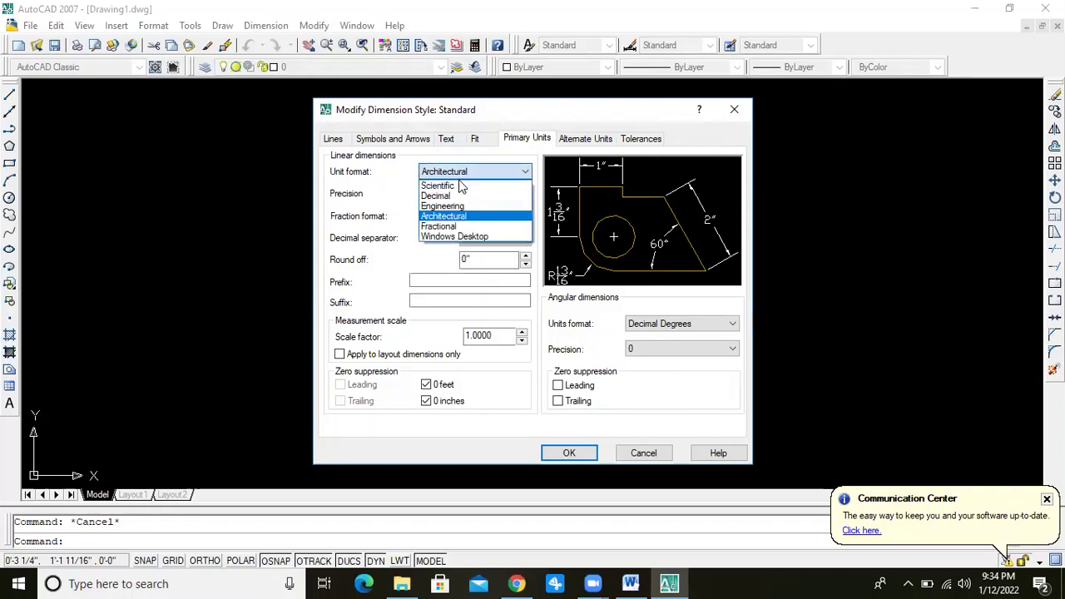
pyautogui.click(468, 207)
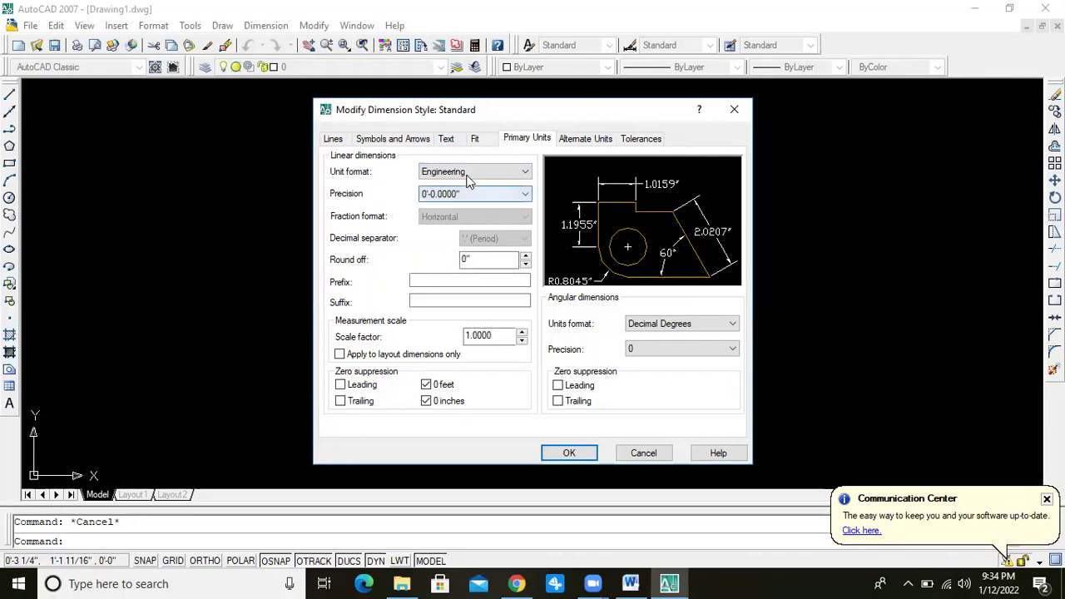
pyautogui.click(463, 172)
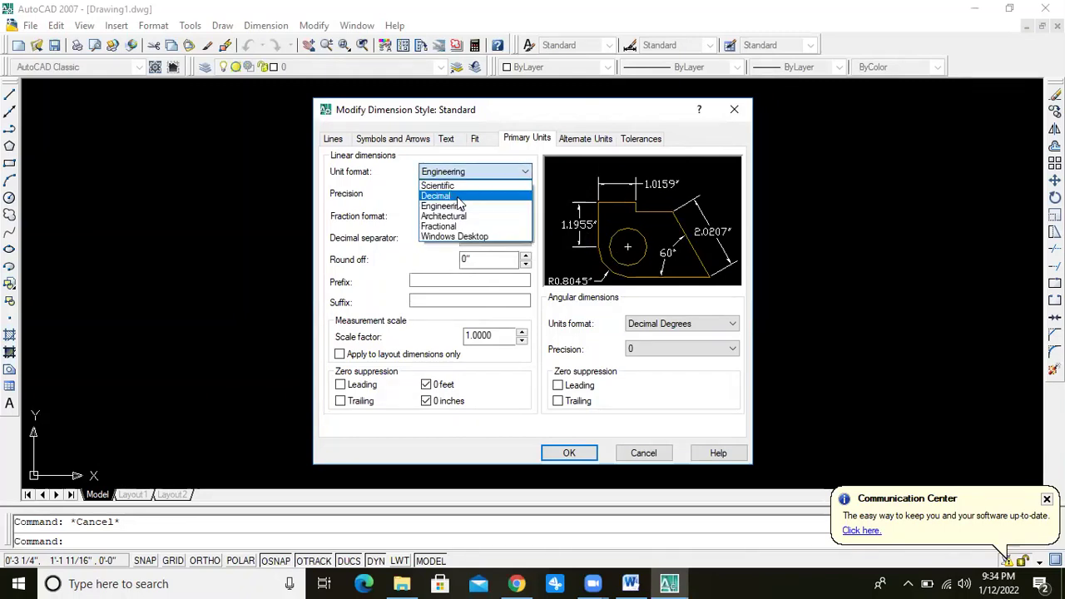
pyautogui.click(457, 197)
pyautogui.click(458, 173)
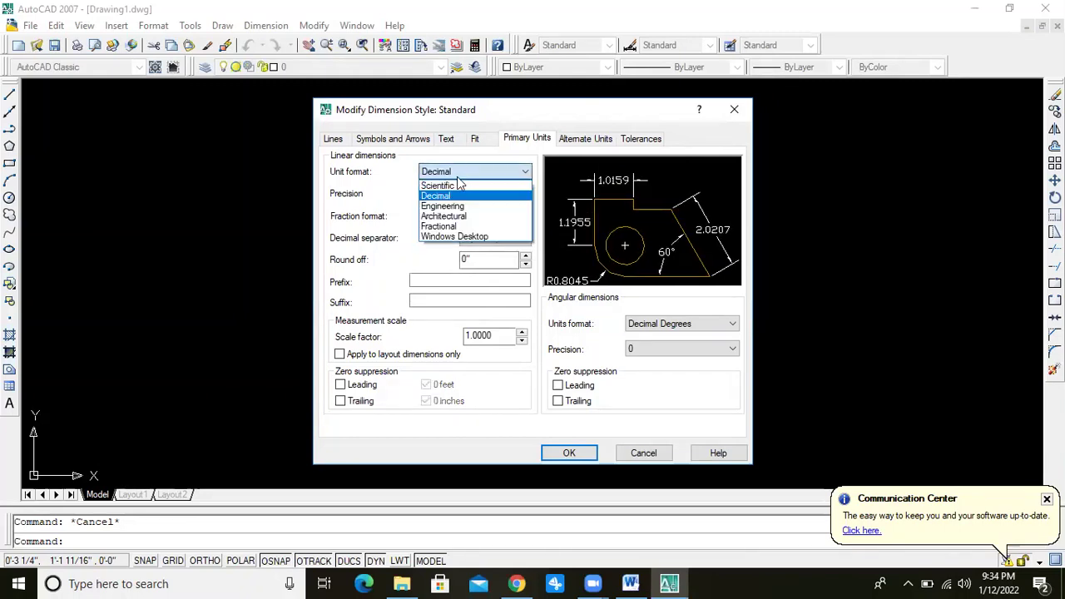
pyautogui.click(471, 216)
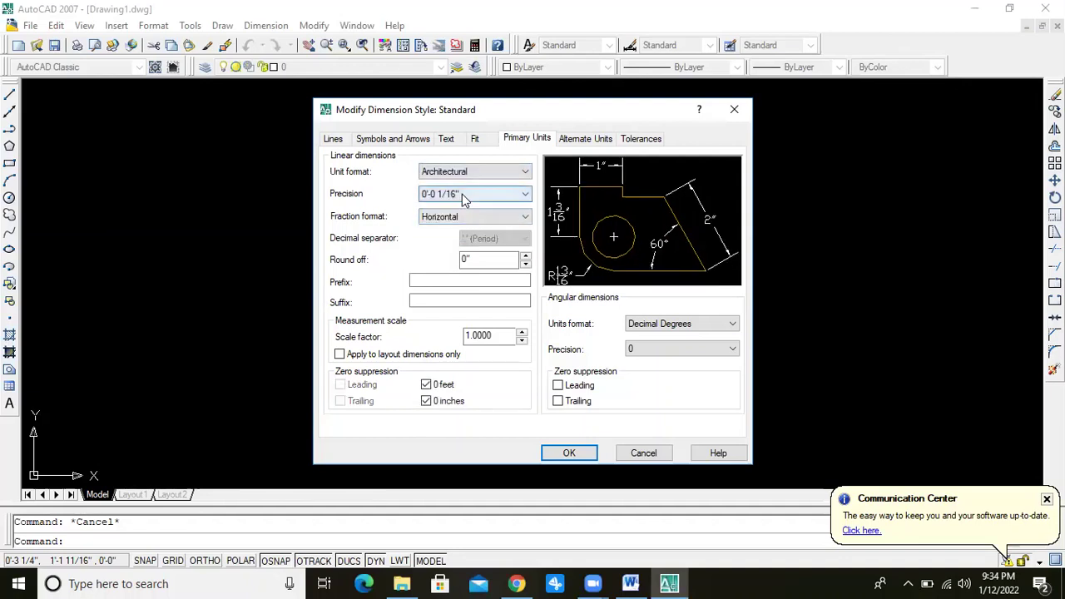
pyautogui.click(464, 195)
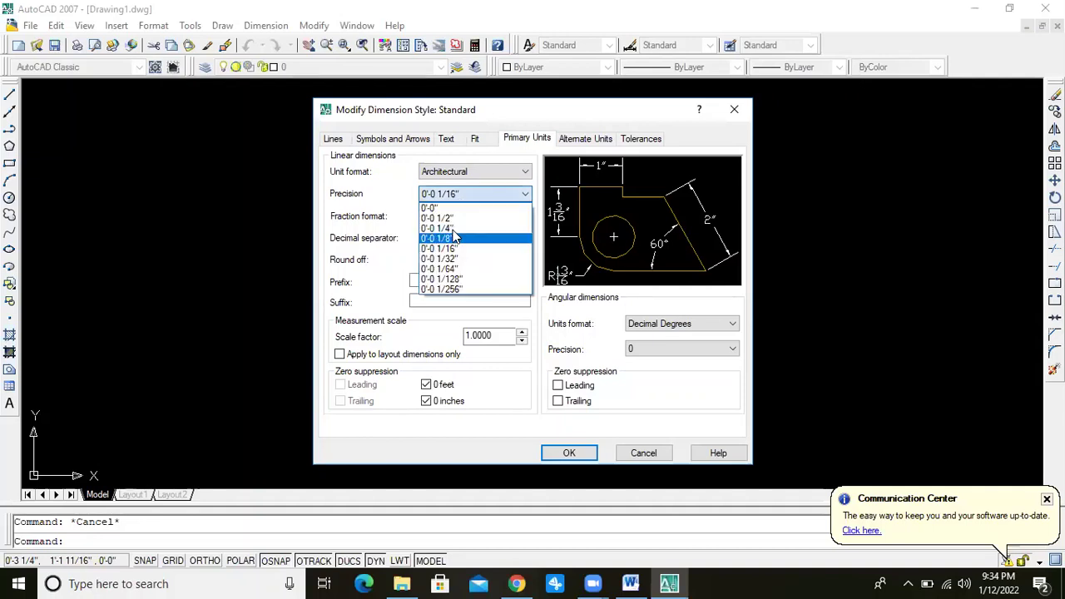
pyautogui.click(454, 238)
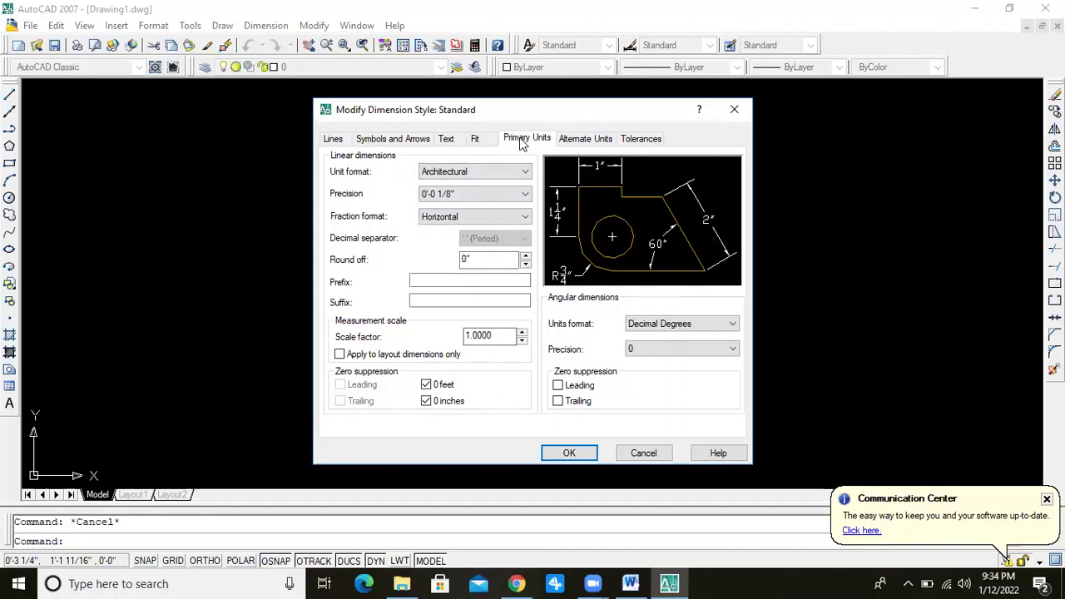
pyautogui.click(450, 140)
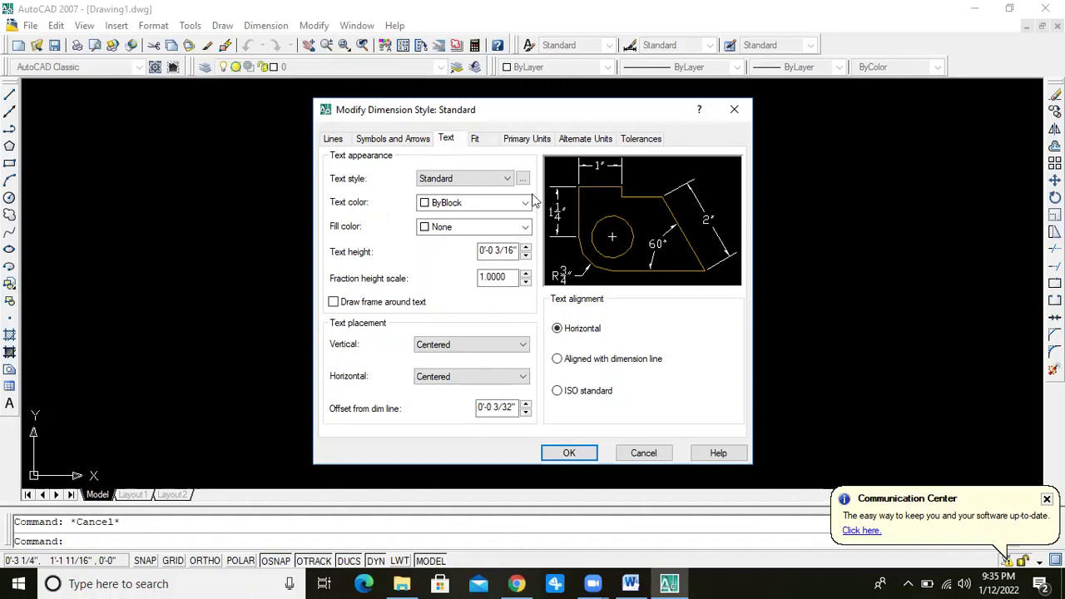
# Review the Fit and Symbols and Arrows settings, finishing on the Lines settings.
pyautogui.click(476, 139)
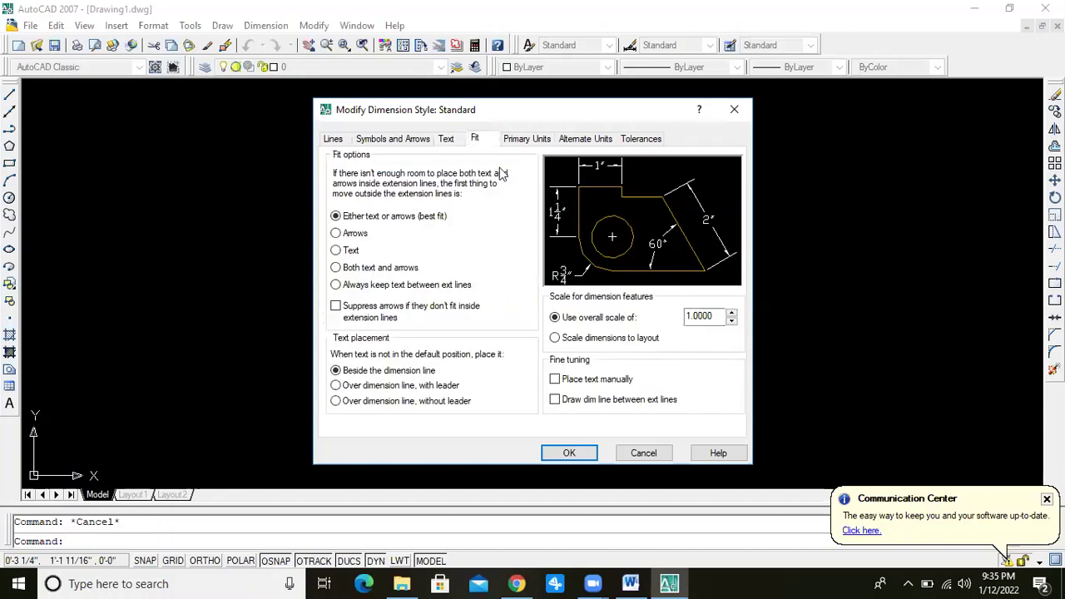
pyautogui.click(403, 140)
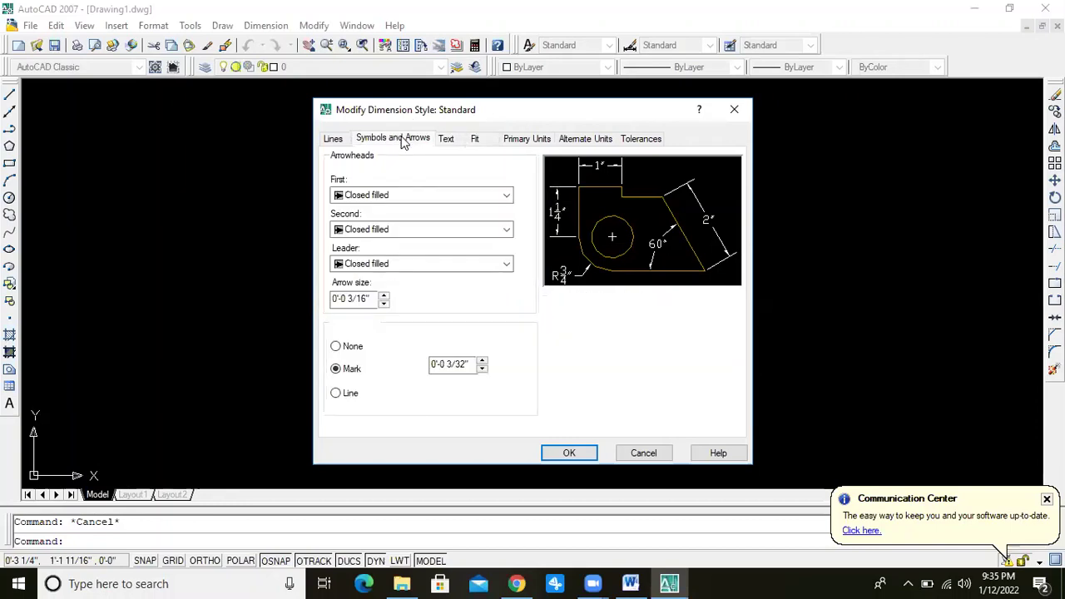
pyautogui.click(332, 139)
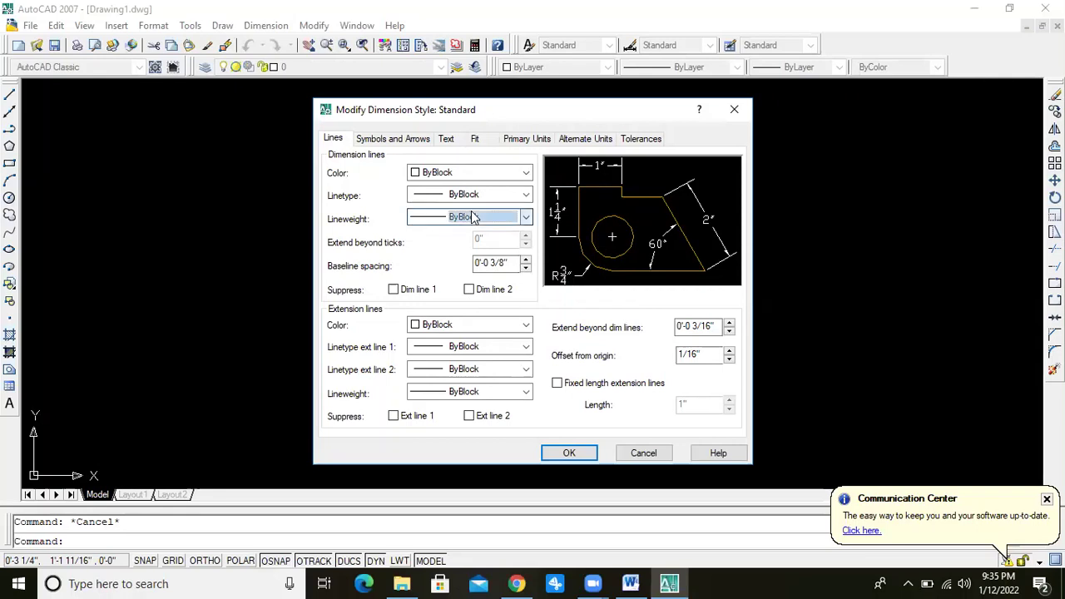
# Try a 0.60 mm dimension lineweight, revert it to ByLayer, and accept the style changes.
pyautogui.click(472, 217)
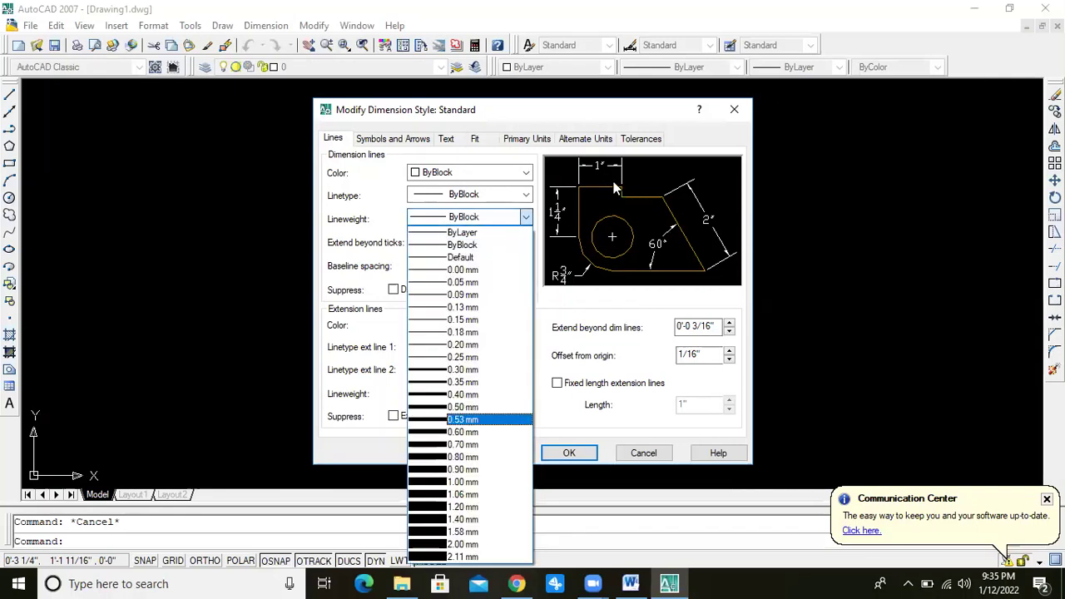
pyautogui.click(462, 431)
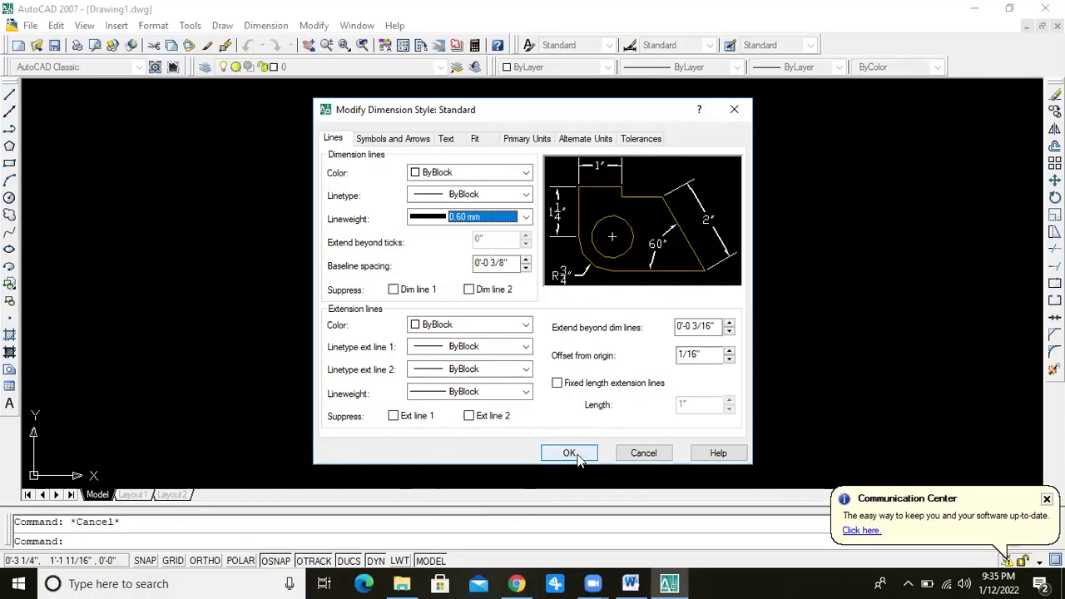
pyautogui.click(523, 219)
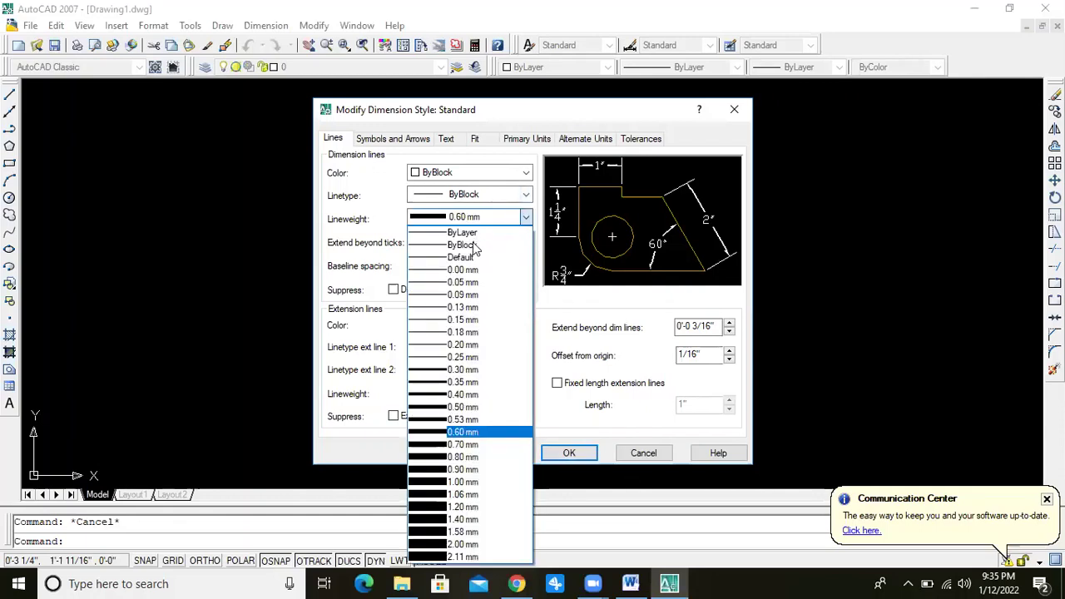
pyautogui.click(473, 237)
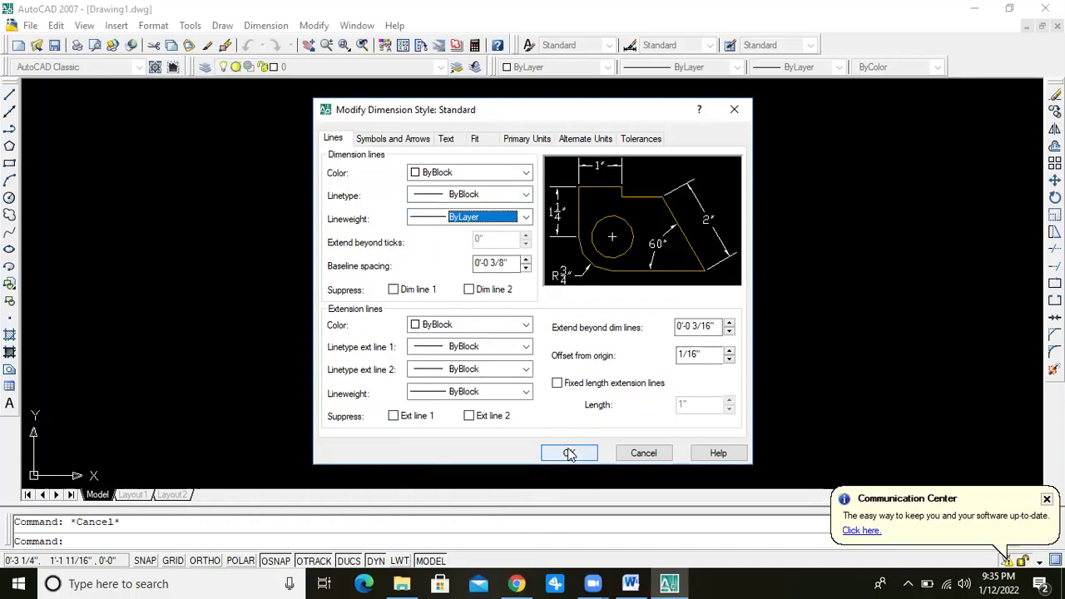
pyautogui.click(569, 454)
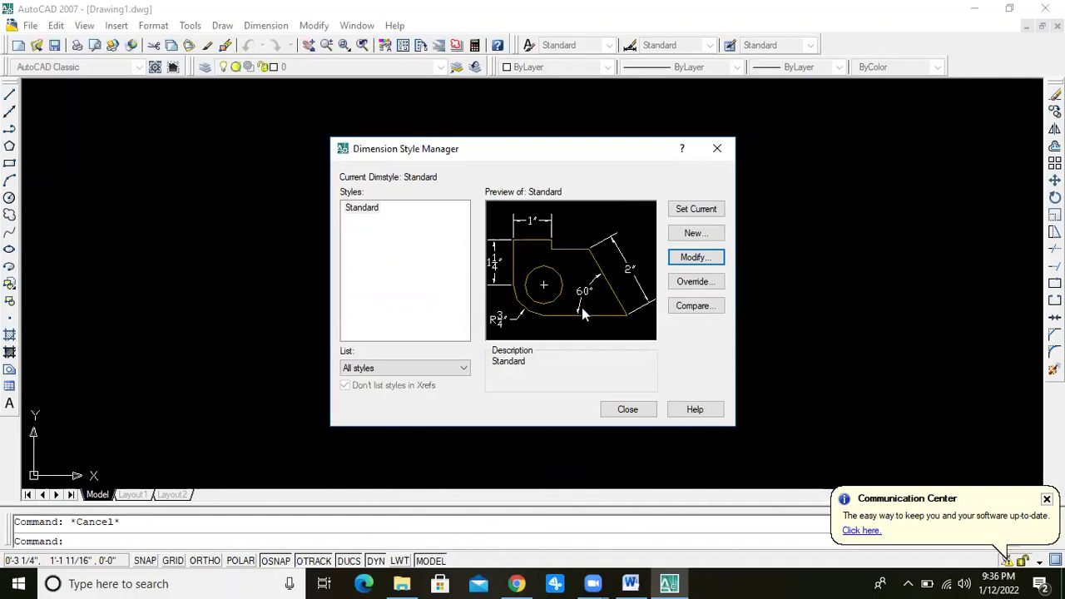
# Make Standard the current dimension style and close the Dimension Style Manager.
pyautogui.click(697, 210)
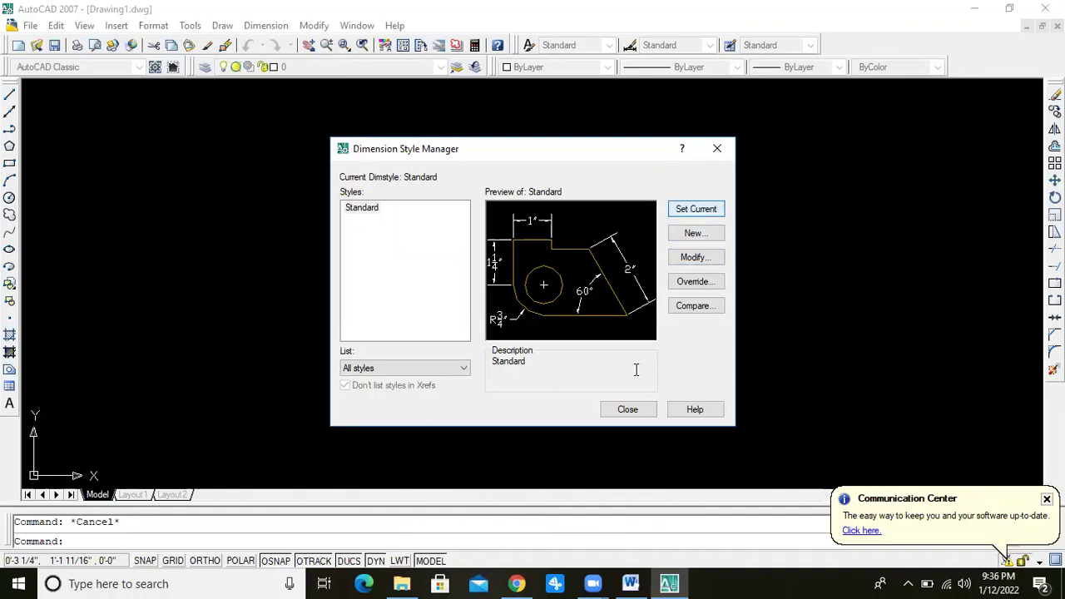
pyautogui.click(627, 410)
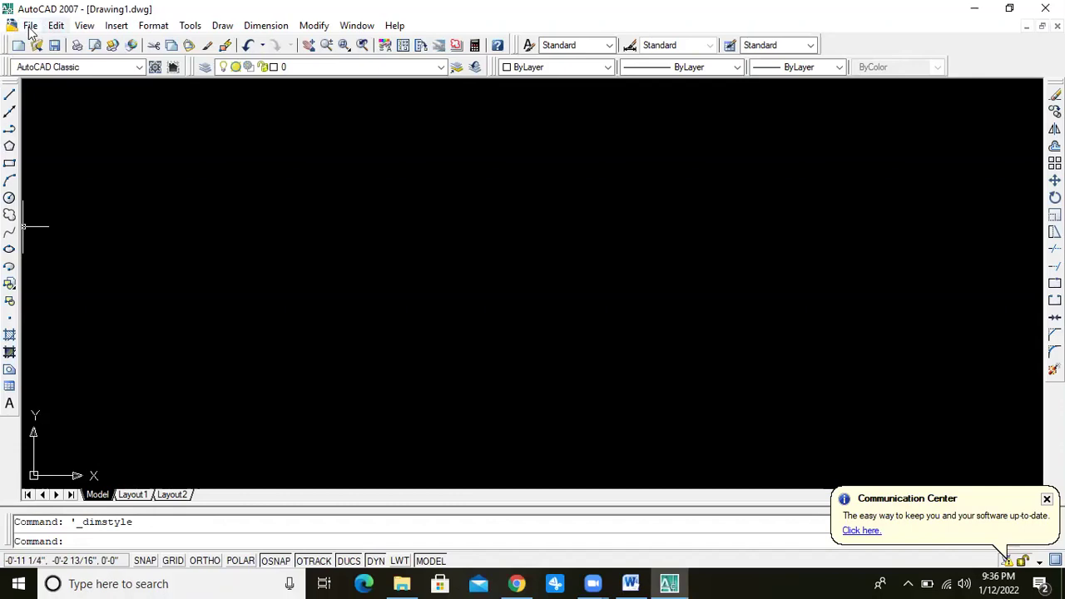
# Browse the File, Edit and View menus.
pyautogui.click(29, 25)
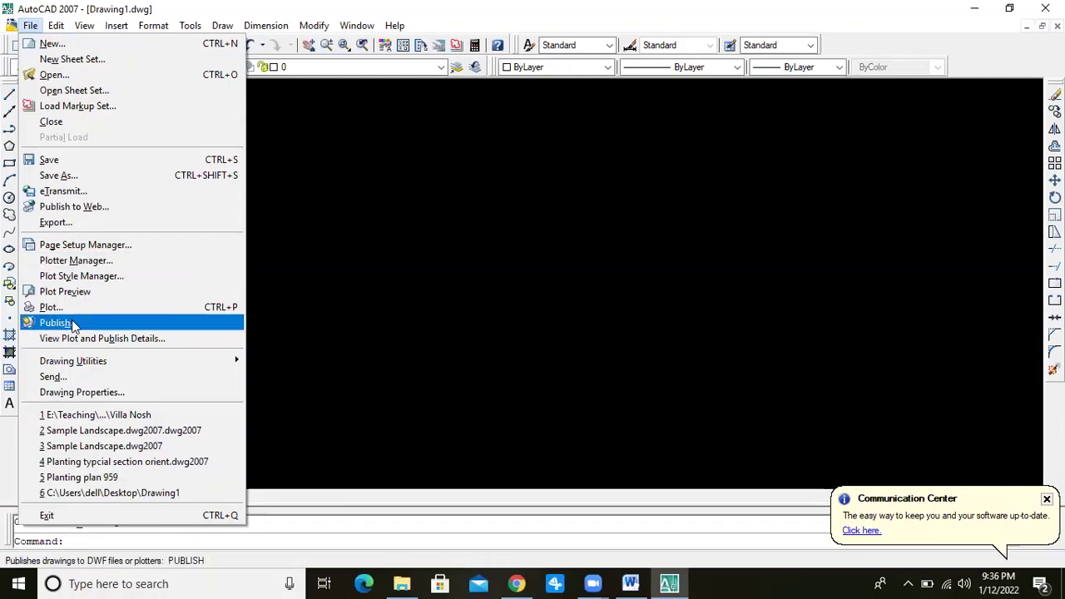
pyautogui.click(55, 25)
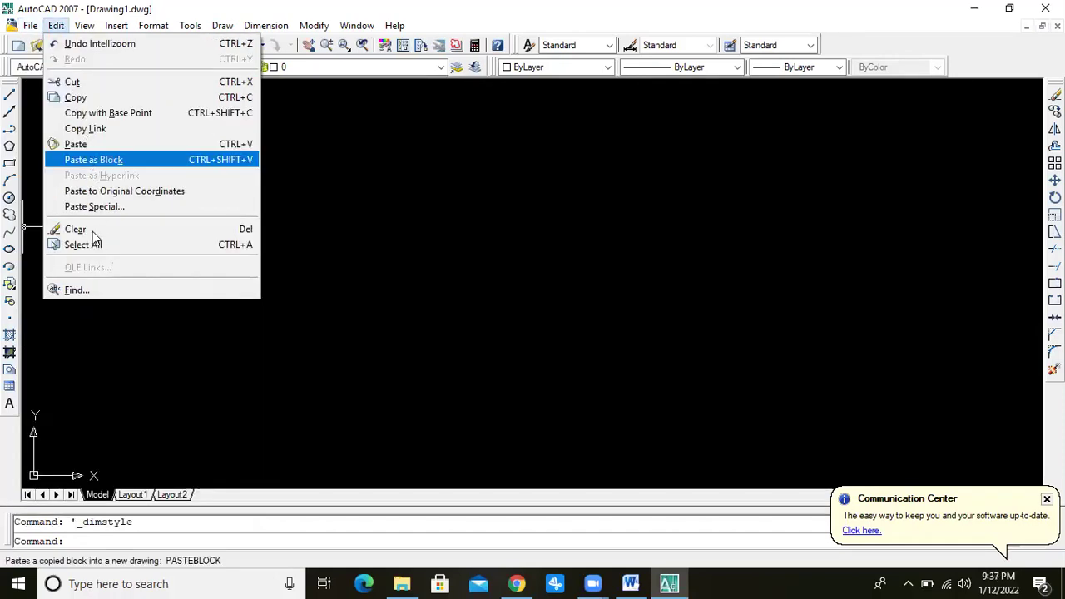
pyautogui.click(77, 26)
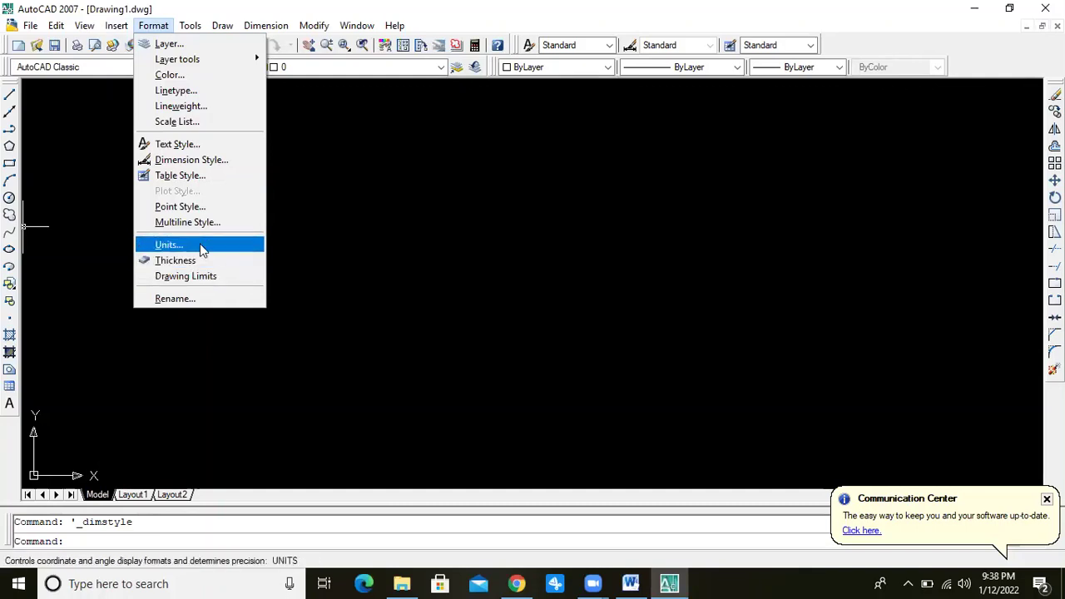
# Check that Drawing Units length type stays Architectural, then close the dialog.
pyautogui.click(199, 245)
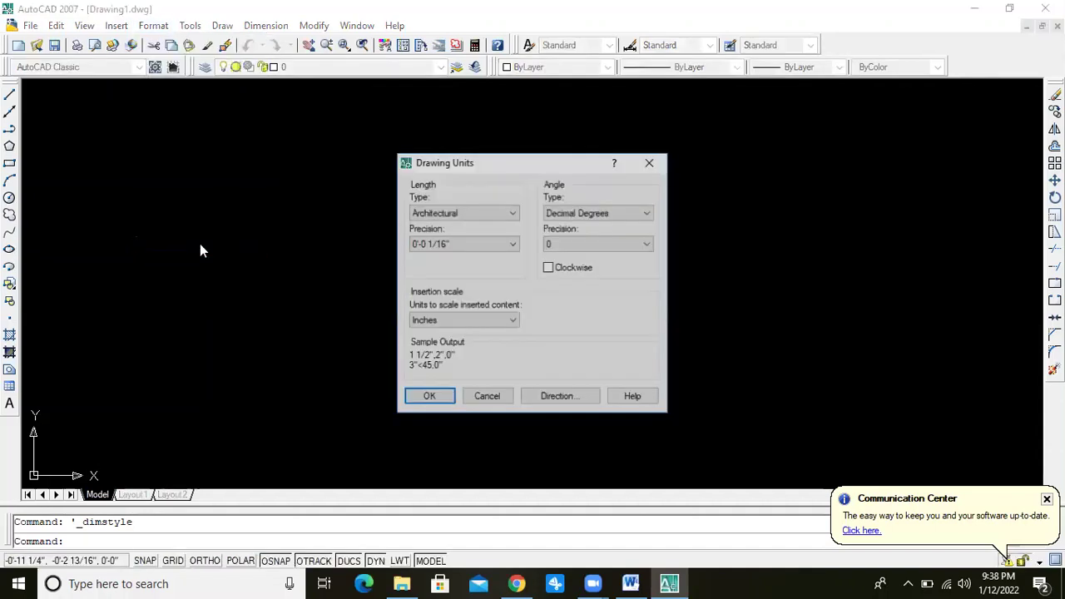
pyautogui.click(480, 210)
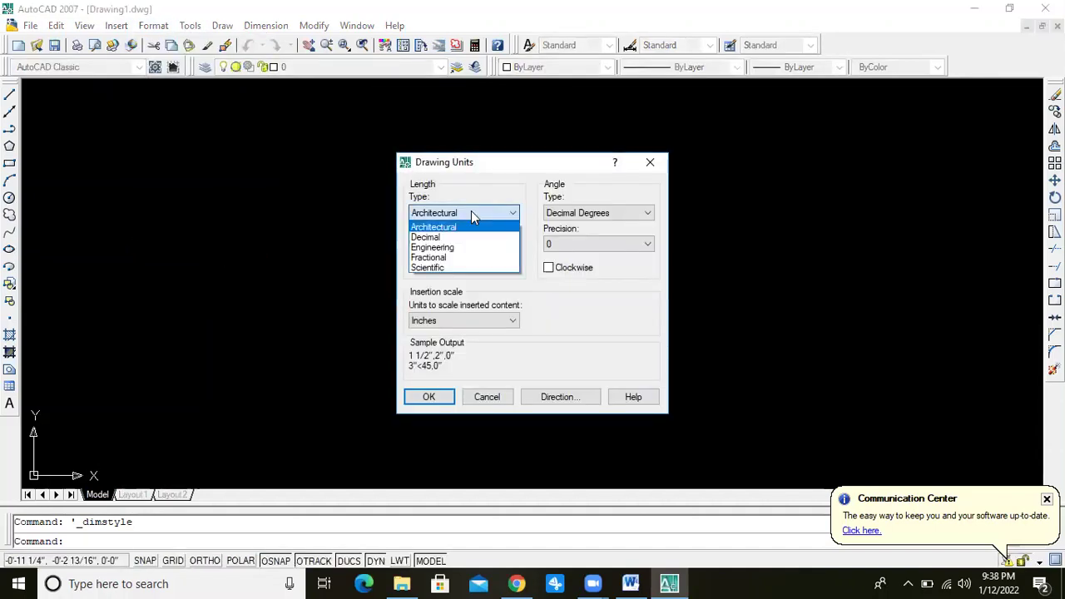
pyautogui.click(649, 163)
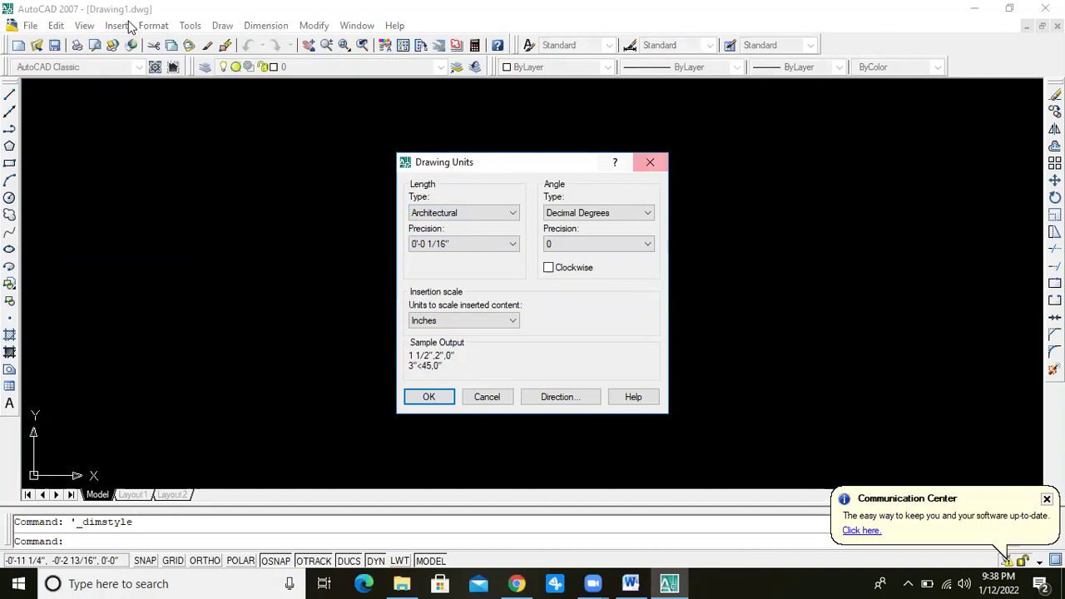
pyautogui.click(649, 164)
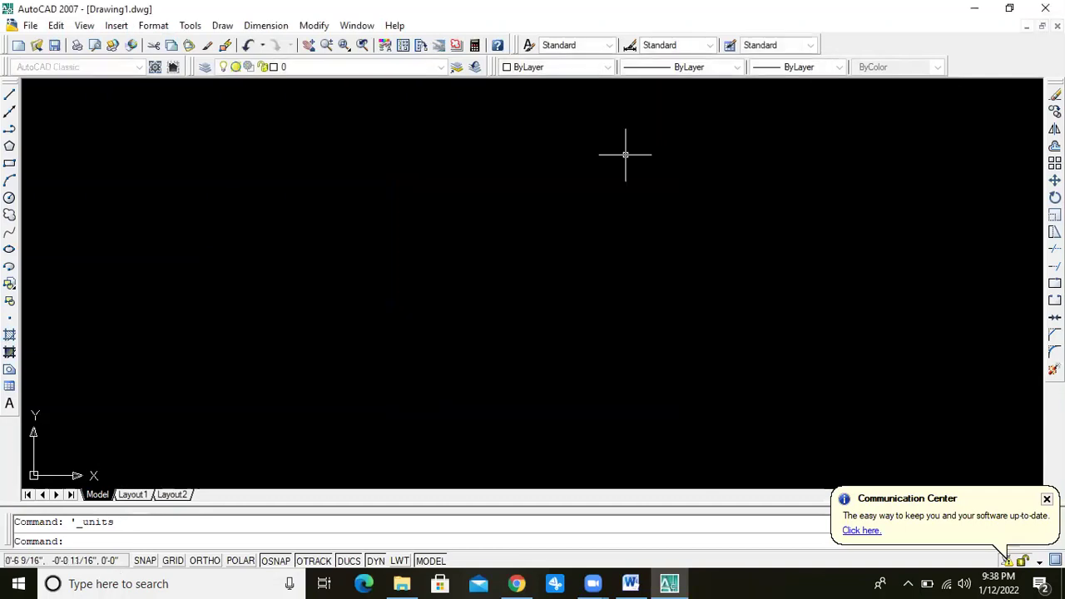
# Open the Options dialog from the Tools menu.
pyautogui.click(189, 26)
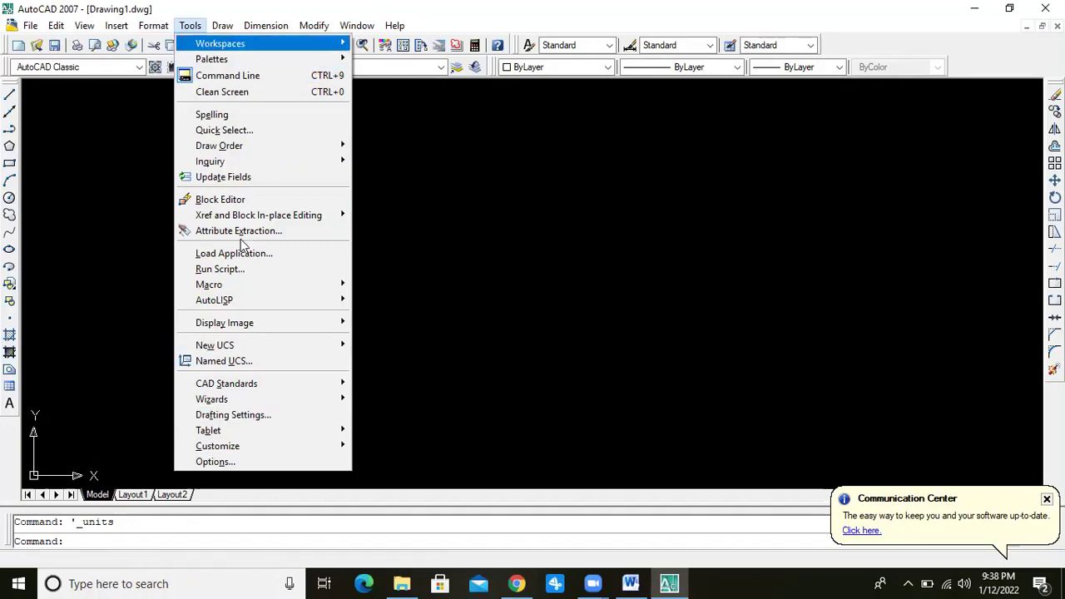
pyautogui.click(269, 461)
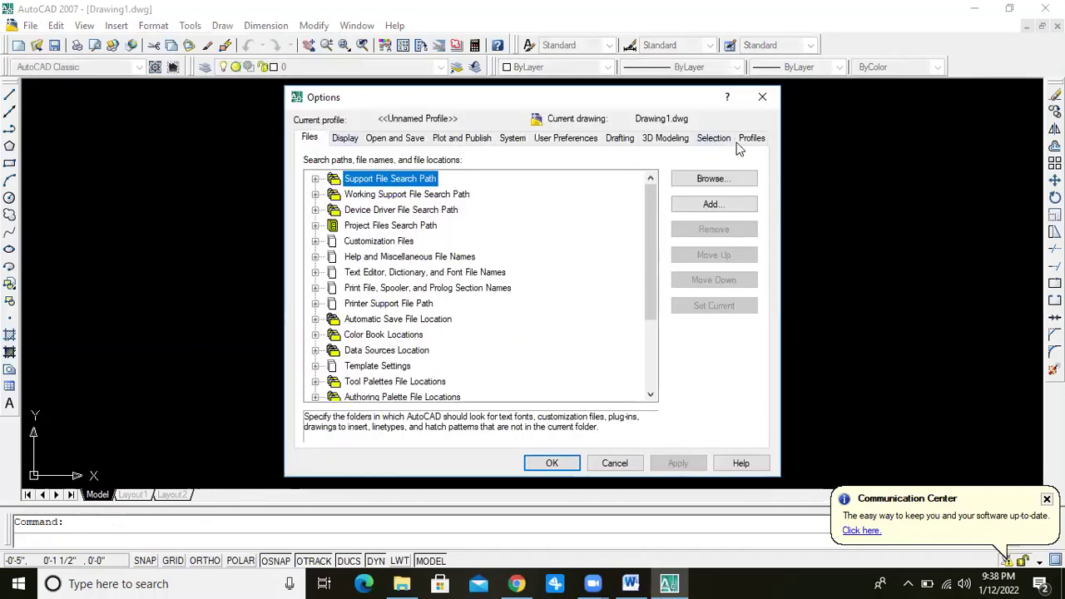
# Enlarge the pickbox size on the Selection settings and apply it.
pyautogui.click(711, 139)
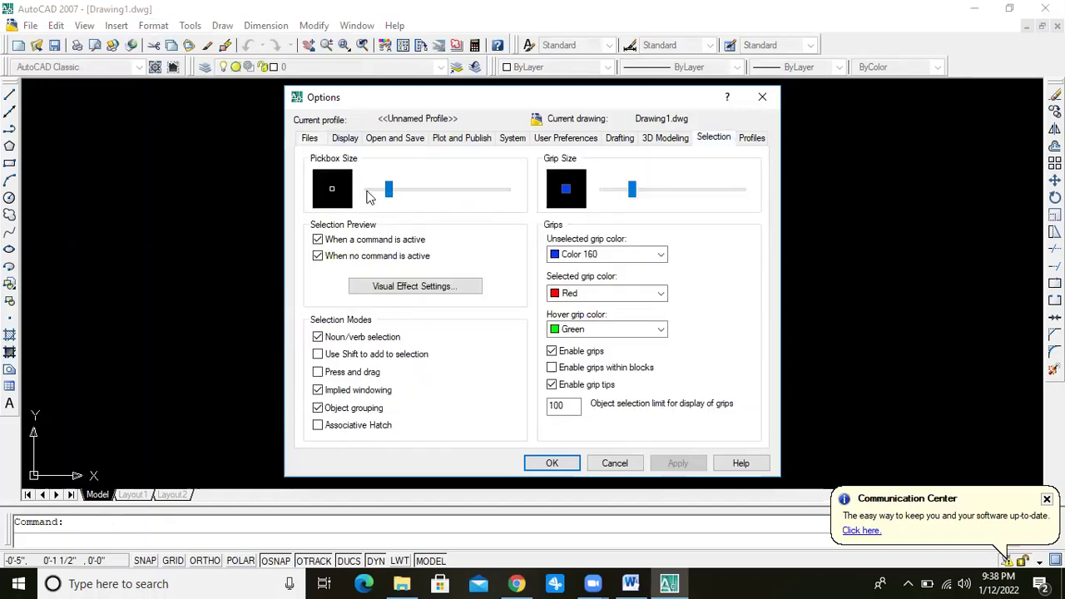
pyautogui.moveTo(388, 191); pyautogui.dragTo(450, 198)
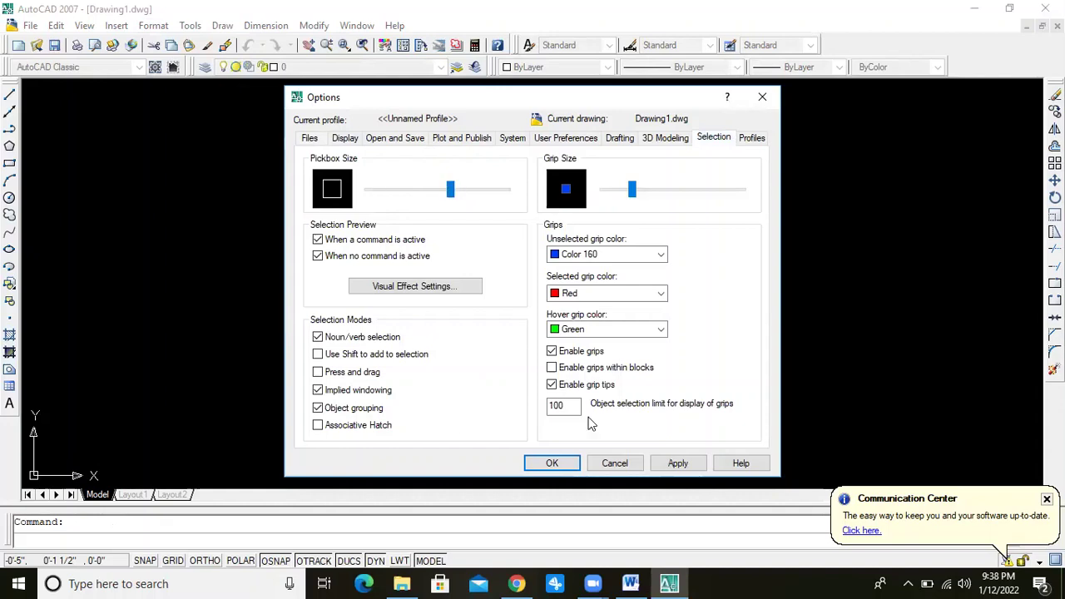
pyautogui.click(559, 467)
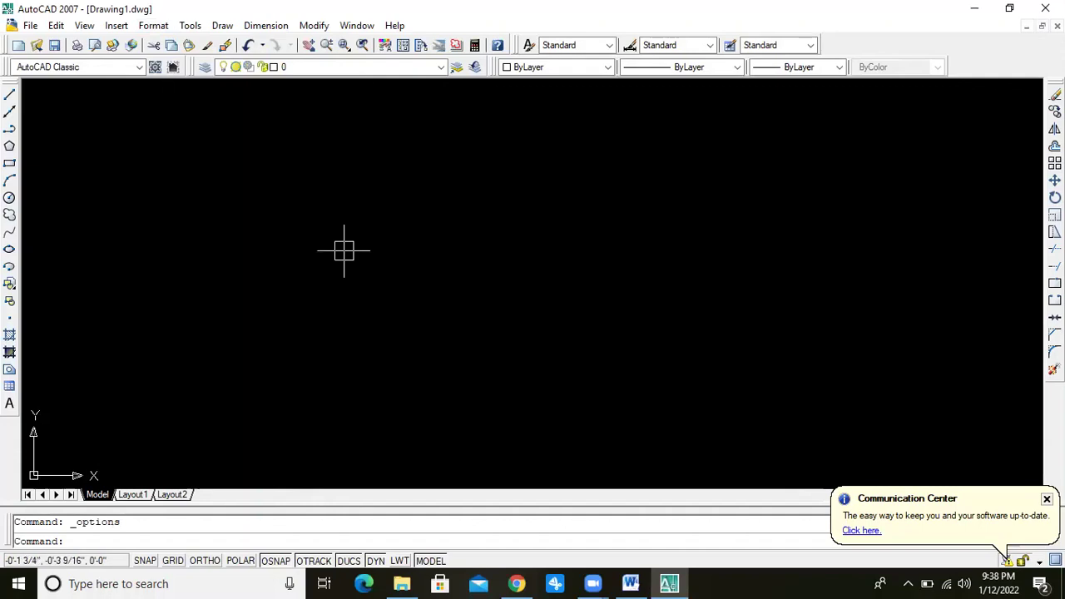
# Reduce the pickbox slightly, keeping it larger than the original size.
pyautogui.click(190, 25)
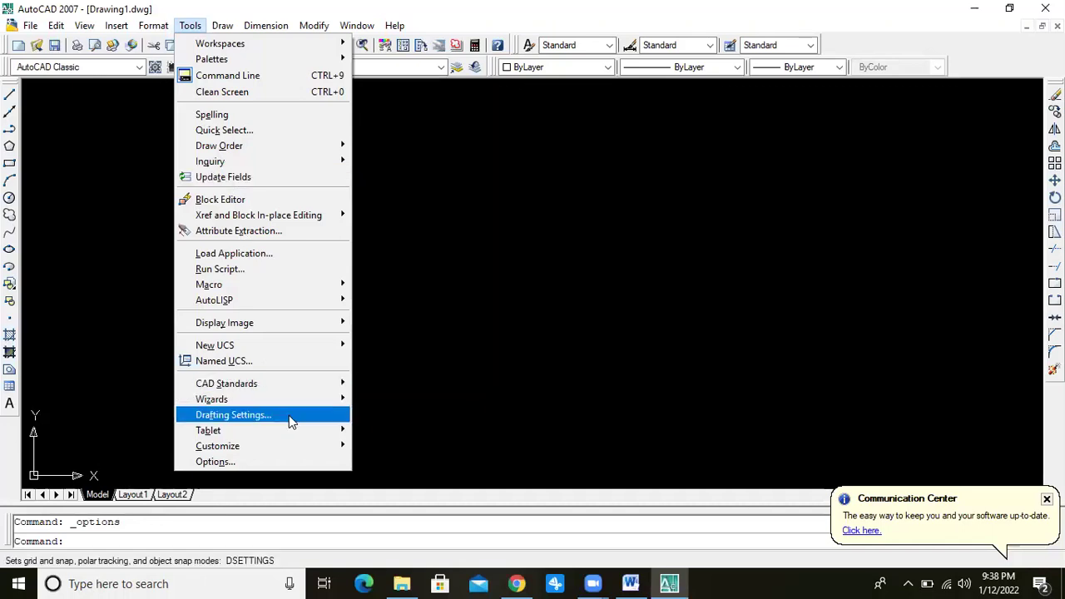
pyautogui.click(295, 461)
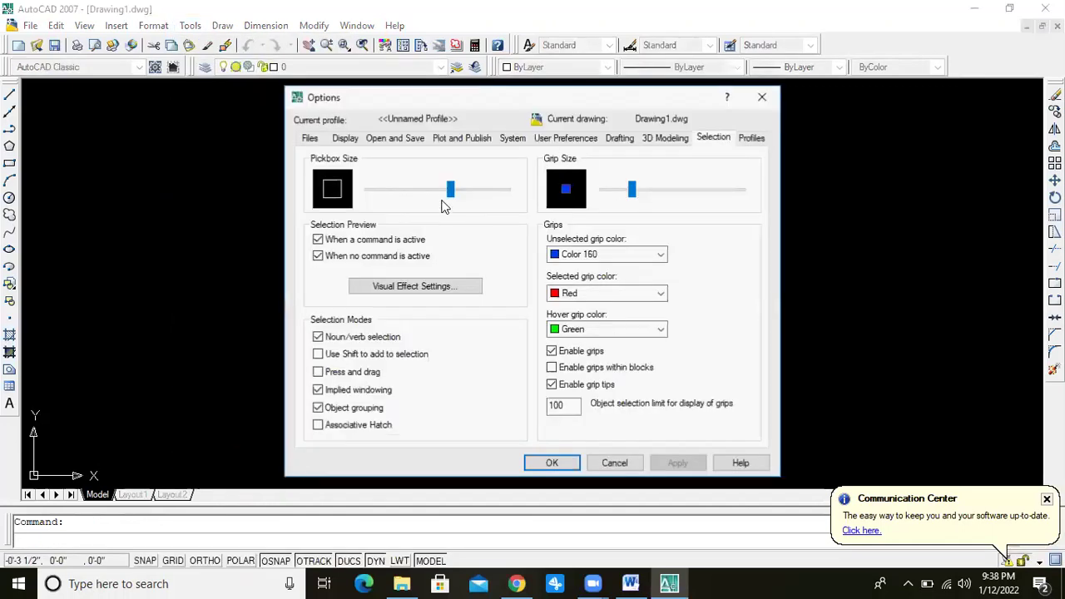
pyautogui.click(398, 188)
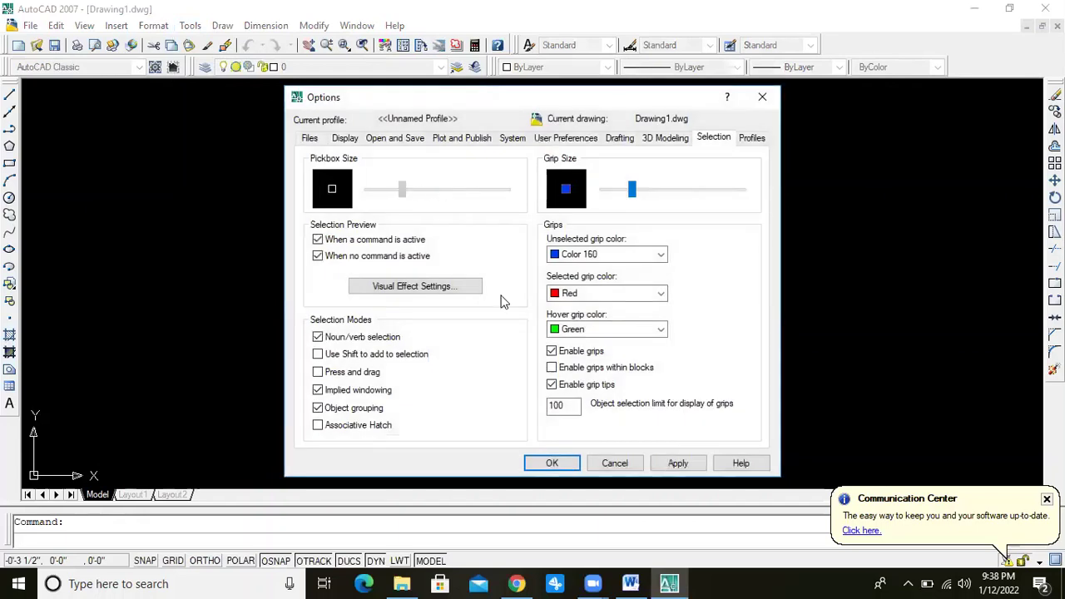
pyautogui.click(552, 464)
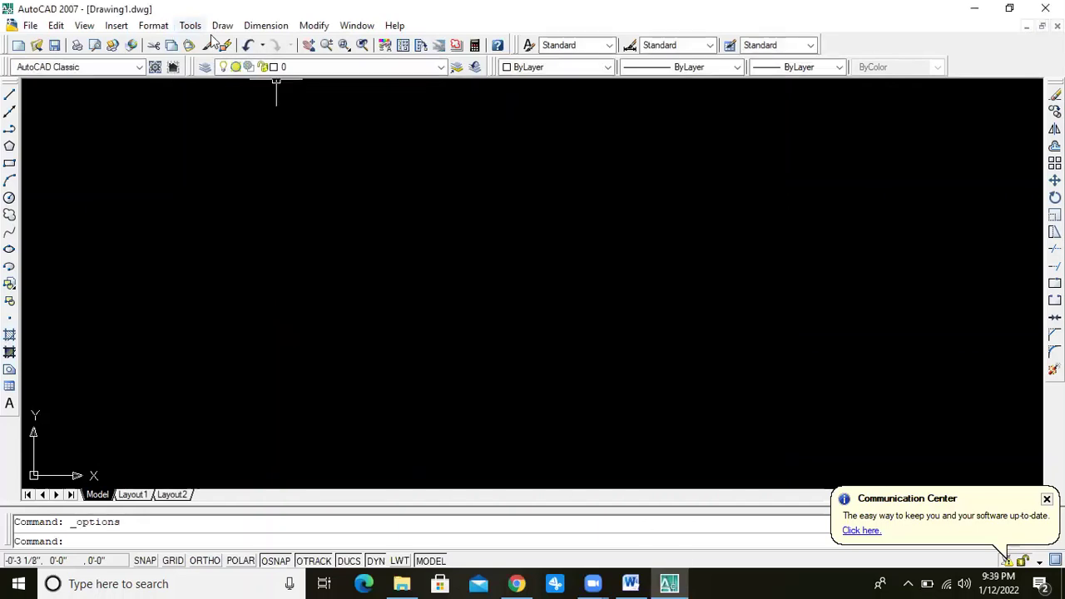
pyautogui.click(190, 24)
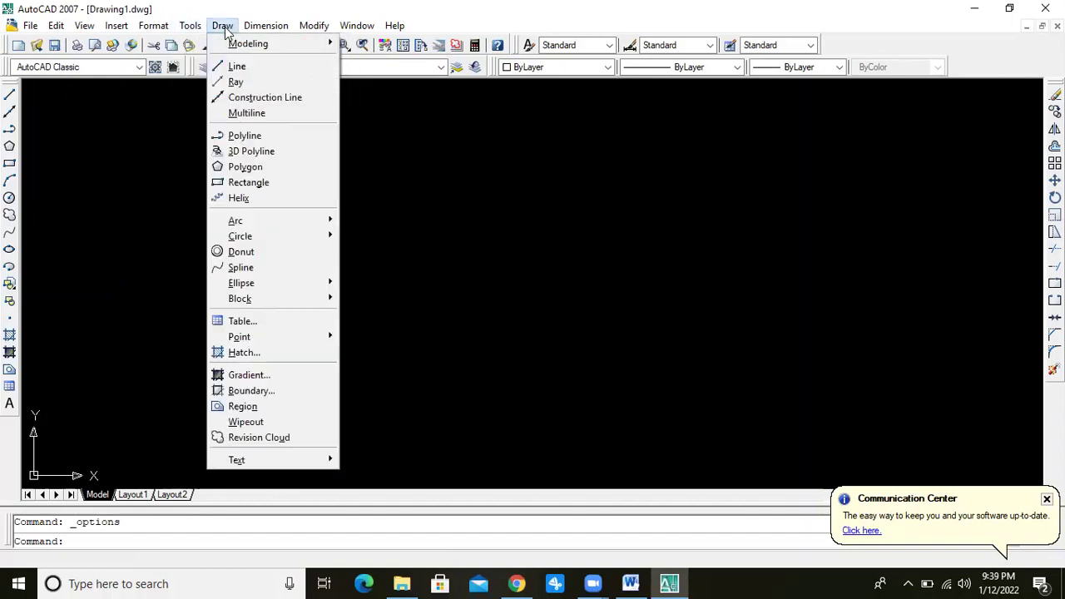
pyautogui.moveTo(222, 25)
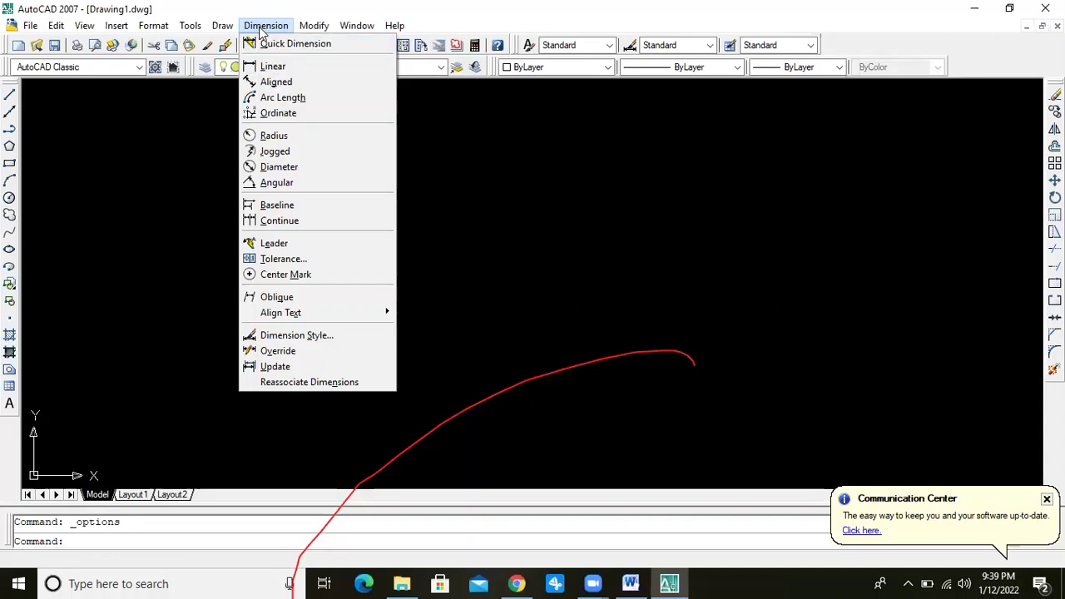
# Draw a horizontal test line near the top of the drawing.
pyautogui.click(9, 95)
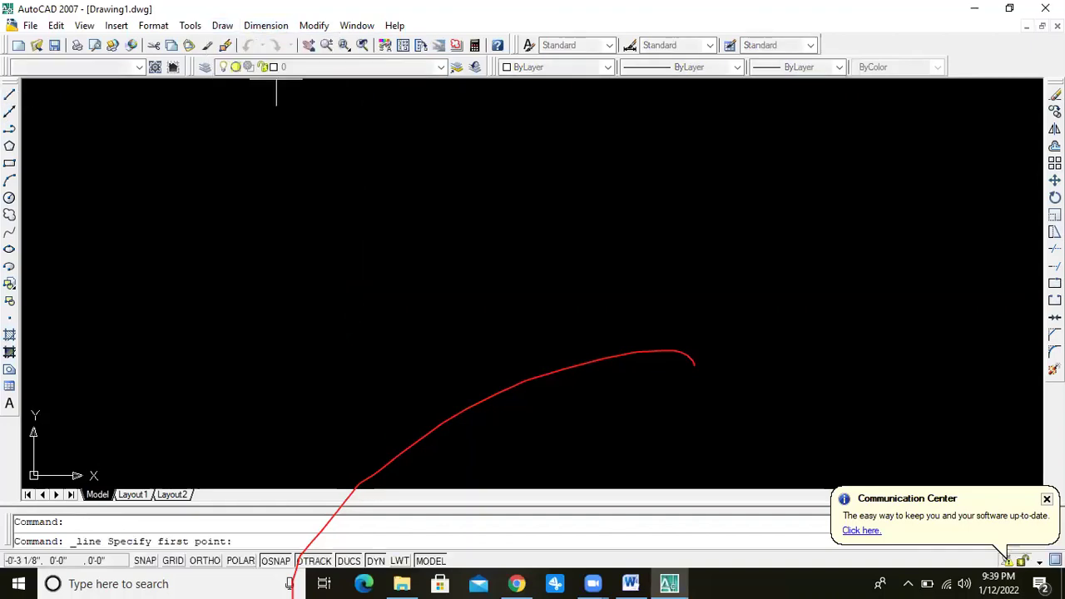
pyautogui.click(582, 164)
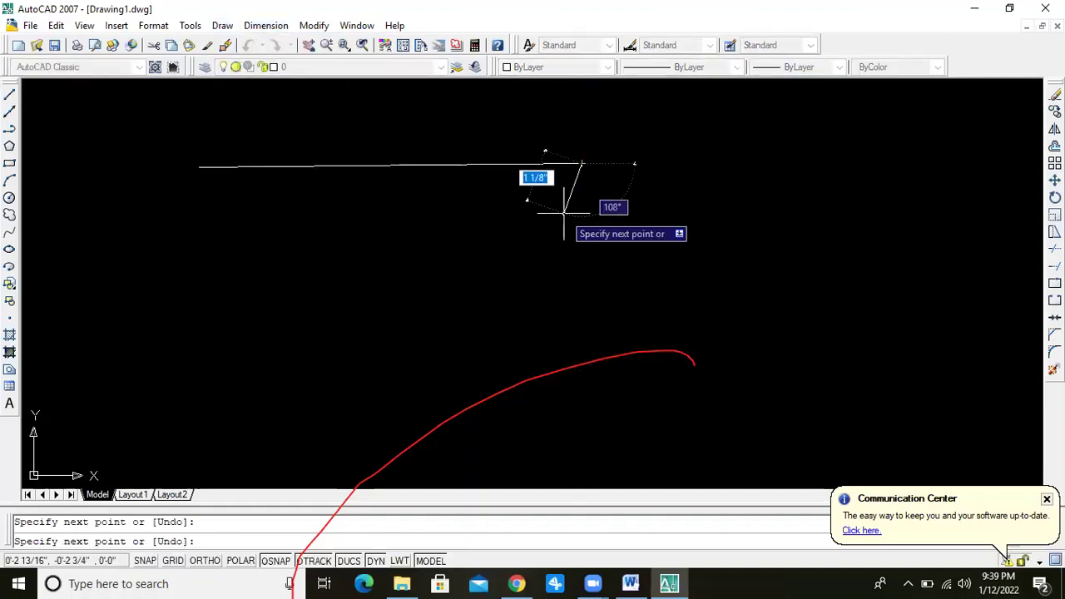
pyautogui.press('Escape')
# Start a linear dimension between the line's endpoints, then cancel it and browse the Dimension menu.
pyautogui.click(265, 25)
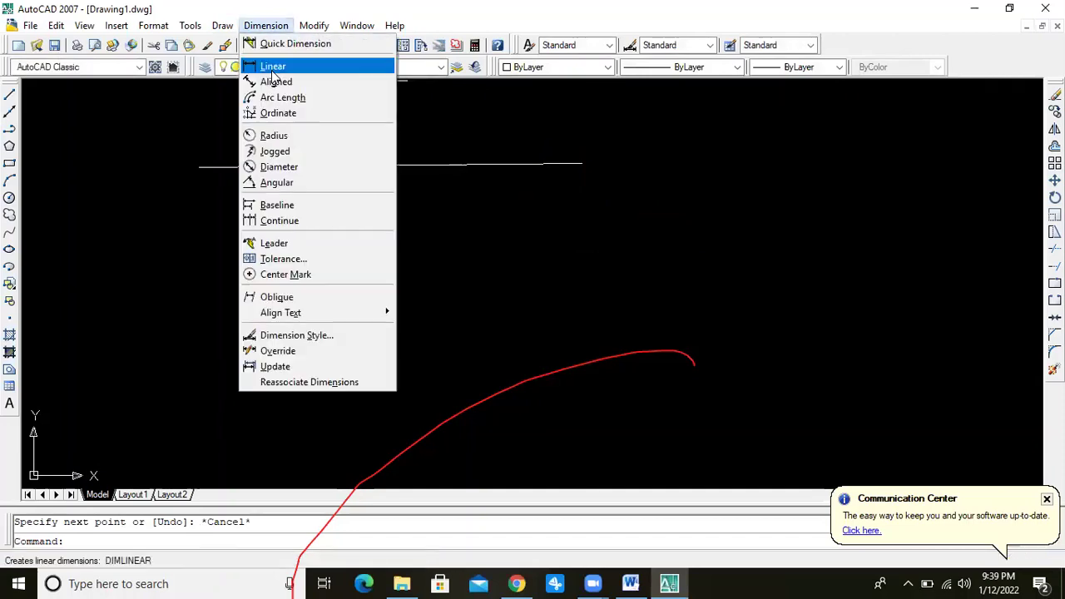
pyautogui.click(267, 67)
pyautogui.click(200, 165)
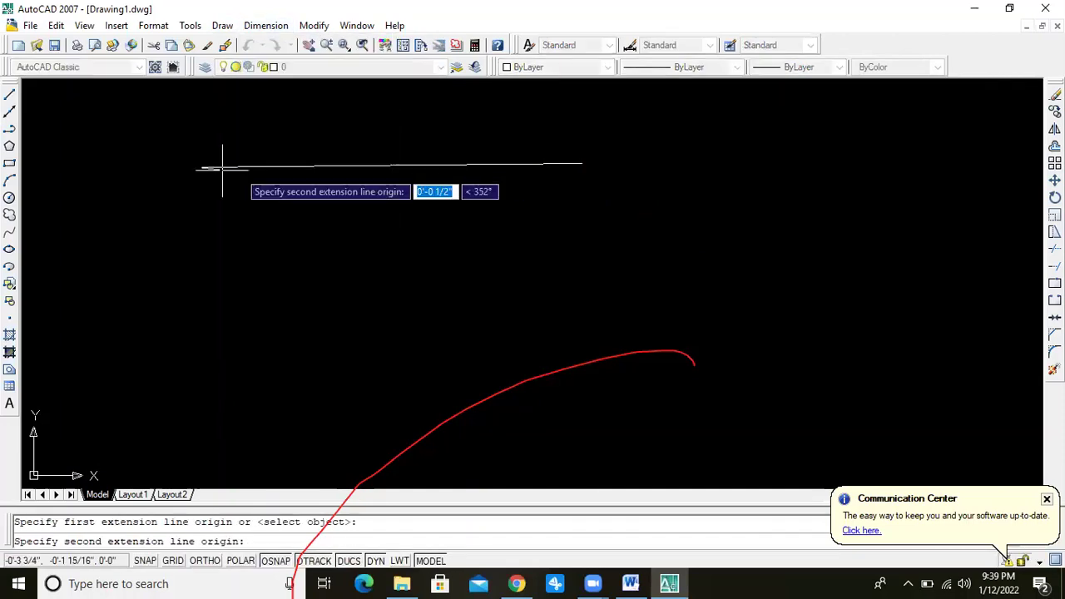
pyautogui.click(547, 164)
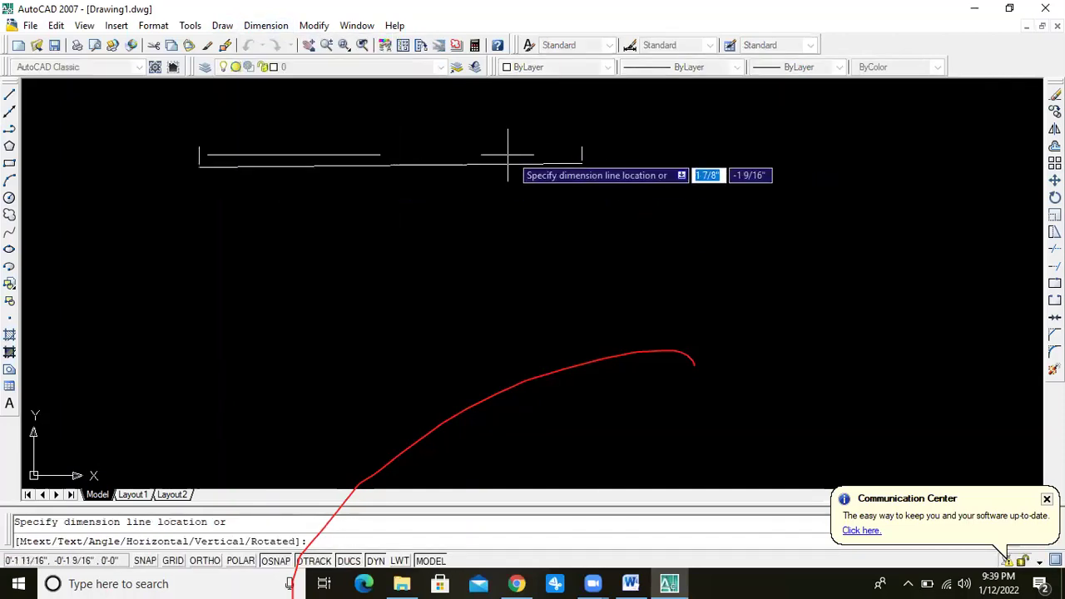
pyautogui.scroll(3, 405, 152)
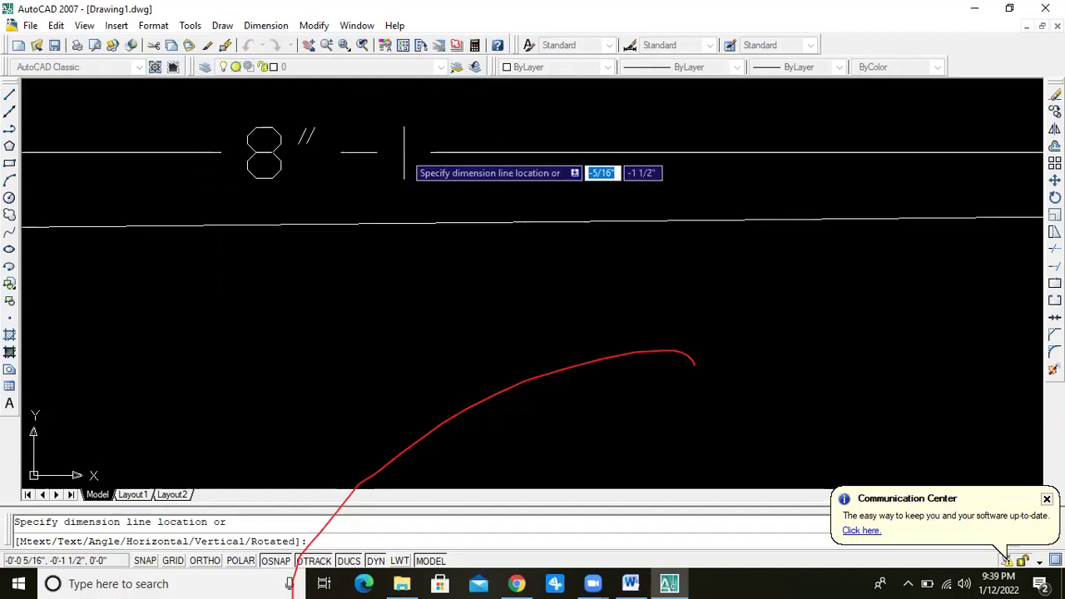
pyautogui.scroll(-2, 405, 153)
pyautogui.scroll(-1, 405, 152)
pyautogui.press('Escape')
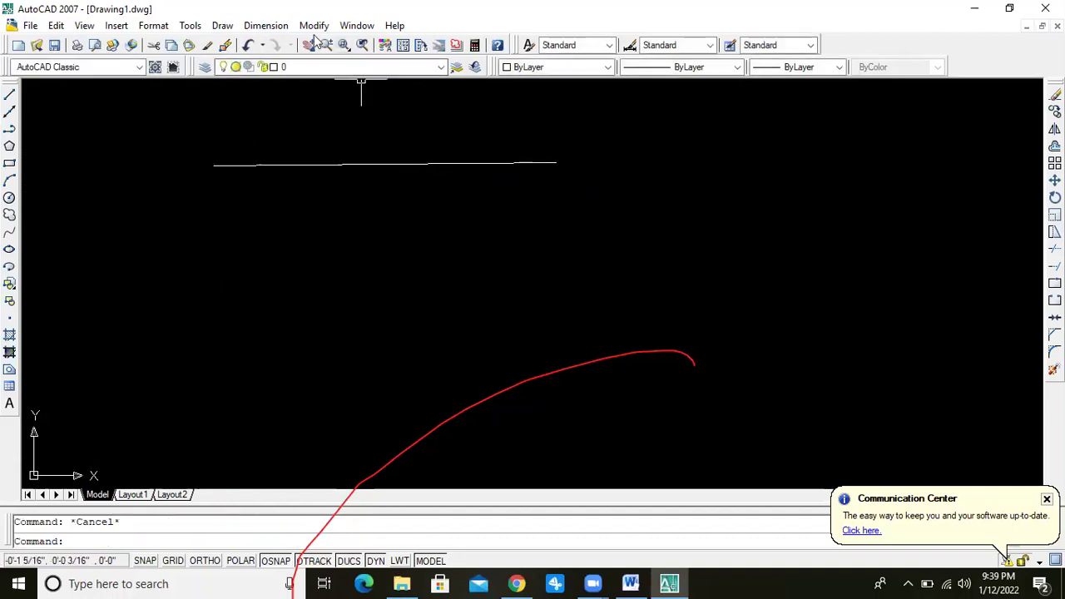
pyautogui.click(246, 26)
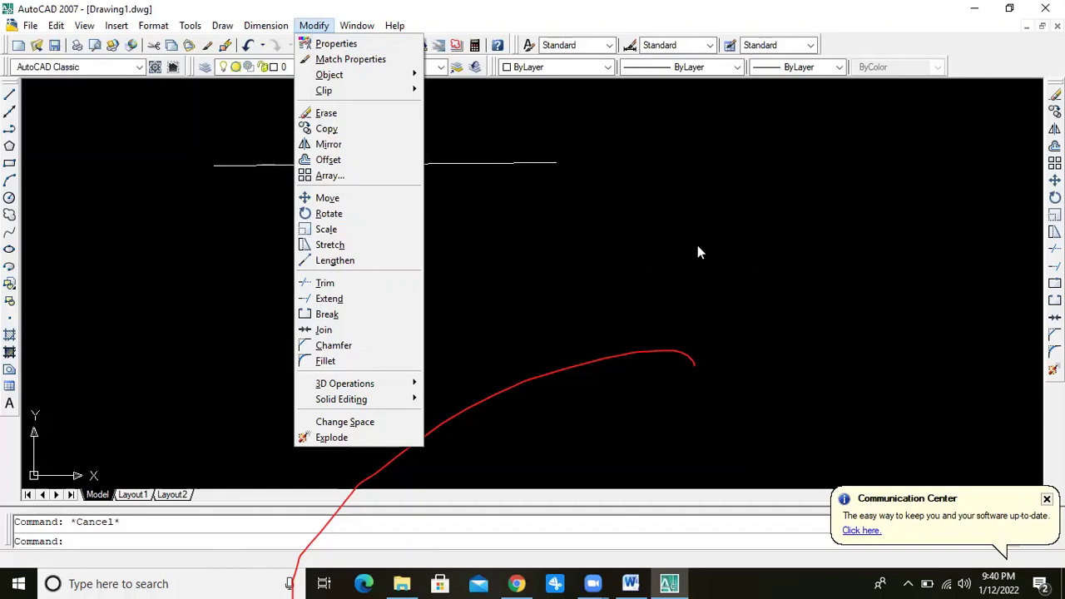
pyautogui.click(893, 33)
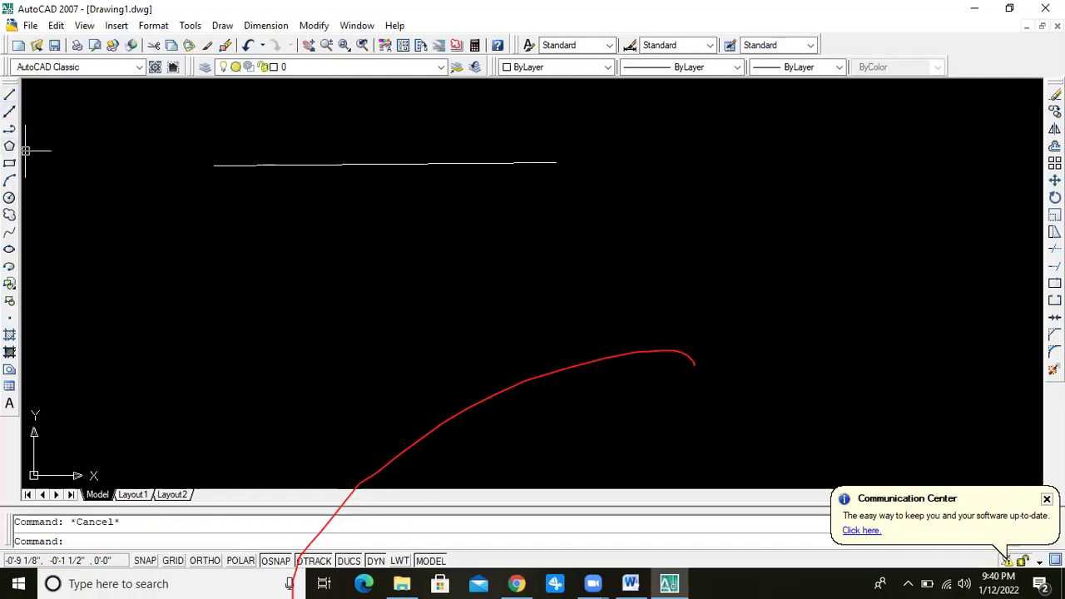
# Hide the Draw and Modify toolbars through the toolbar list.
pyautogui.rightClick(188, 48)
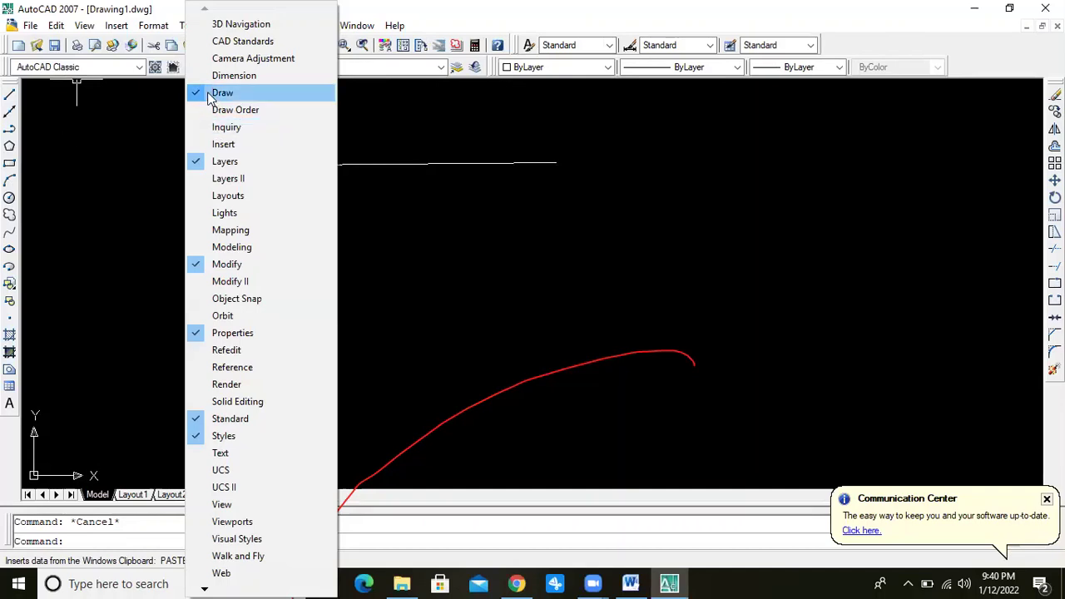
pyautogui.click(210, 97)
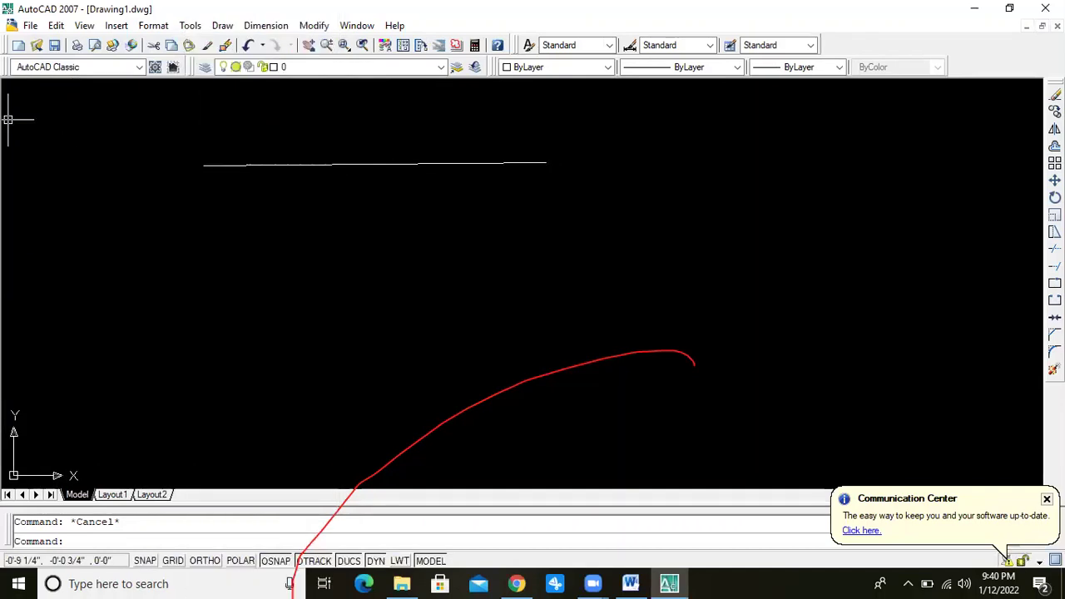
pyautogui.rightClick(289, 40)
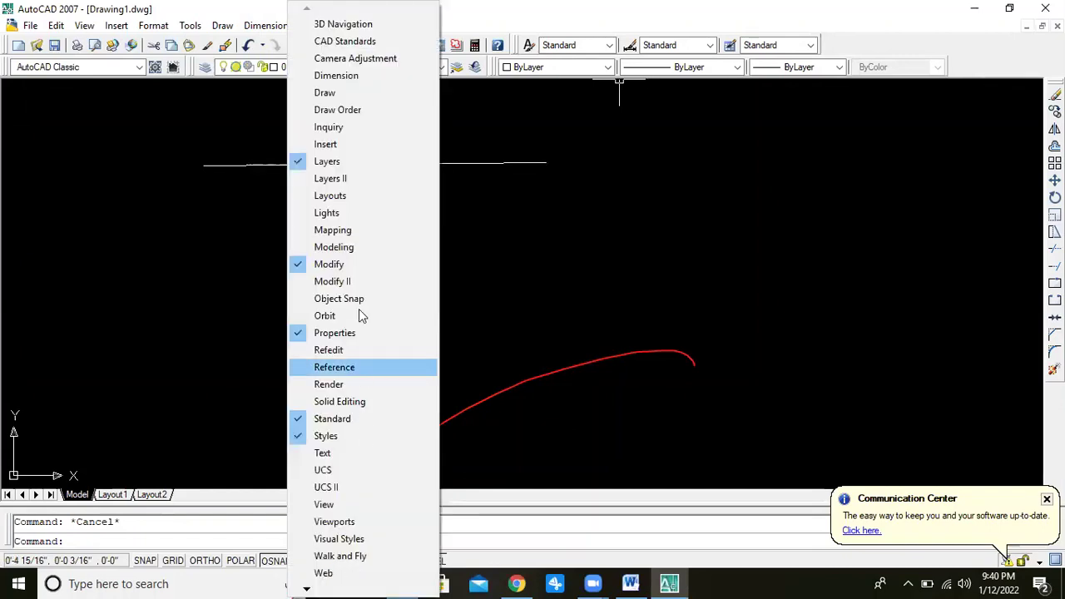
pyautogui.click(333, 265)
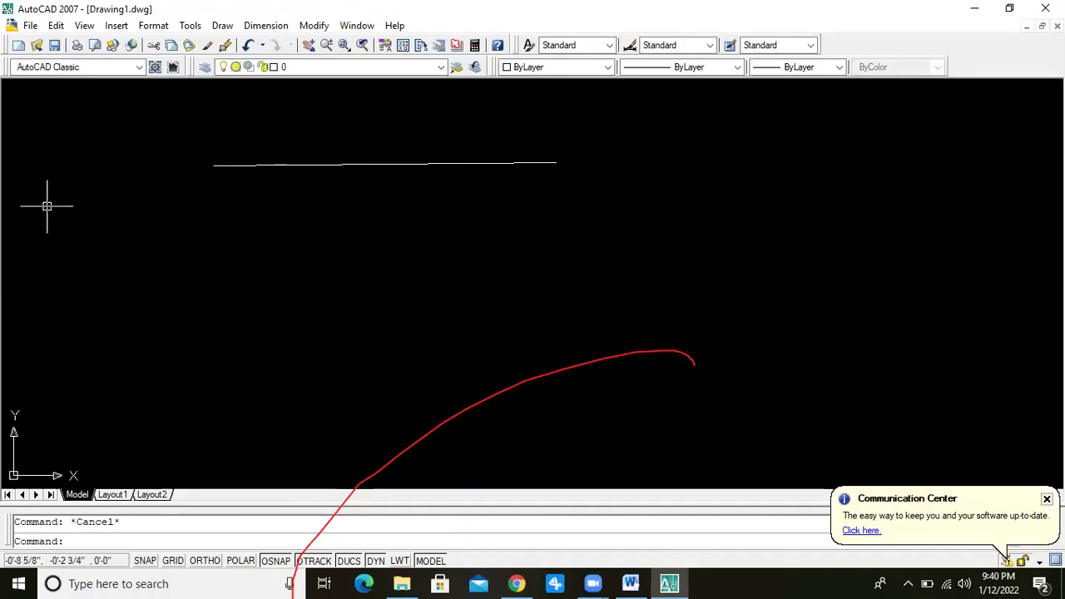
# Restore the Draw and Modify toolbars, leaving the toolbar list open.
pyautogui.rightClick(244, 45)
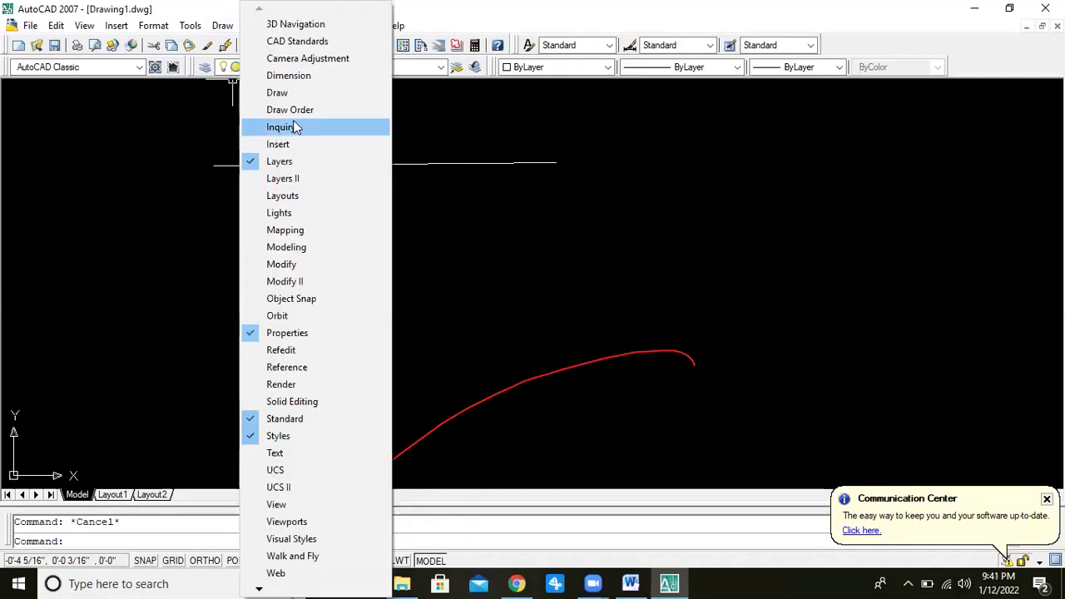
pyautogui.click(278, 92)
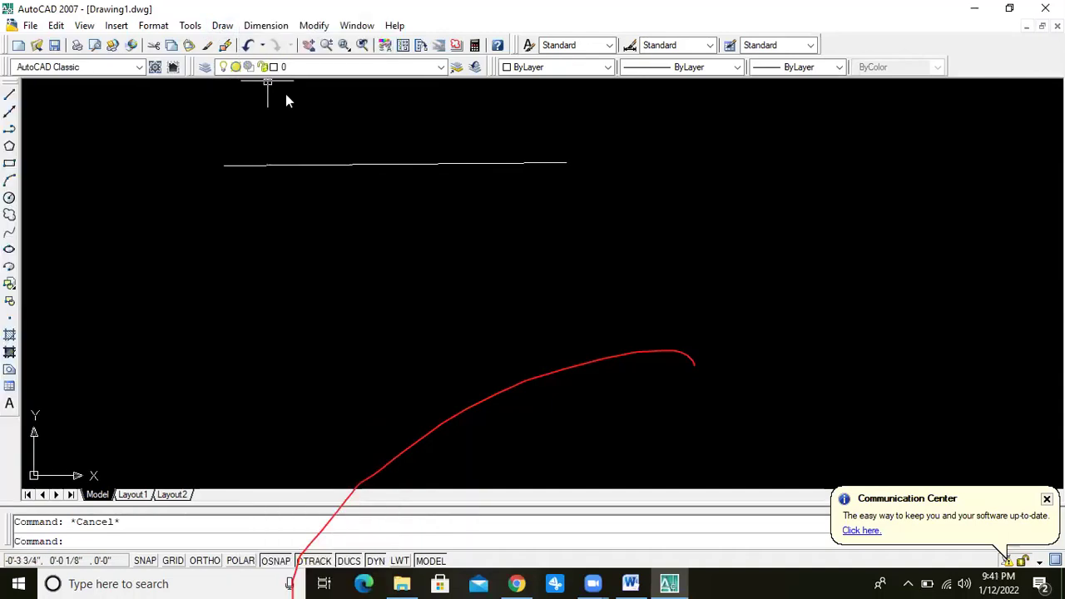
pyautogui.rightClick(241, 47)
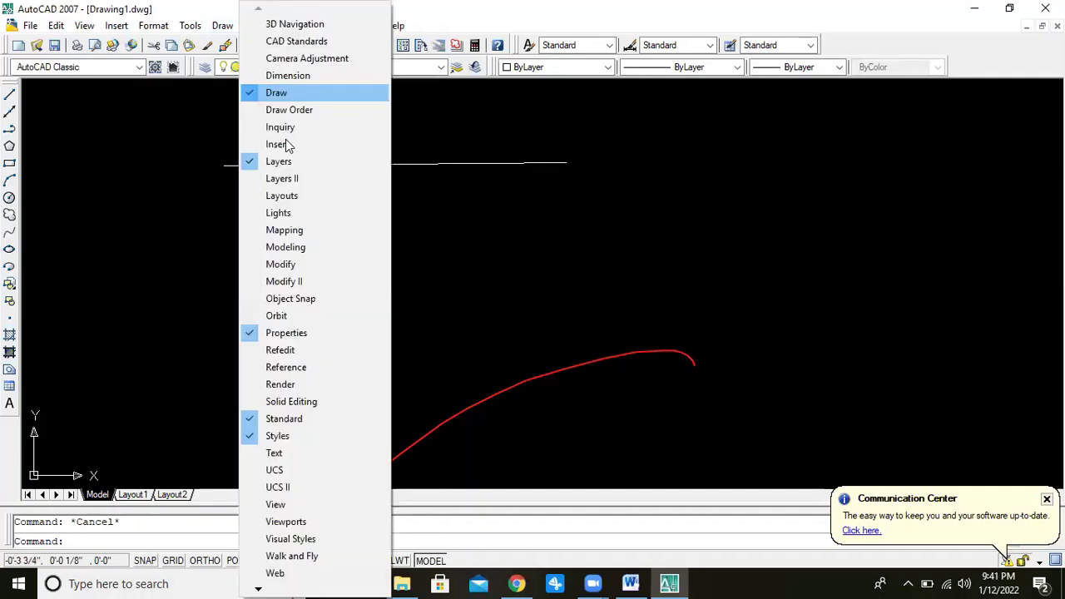
pyautogui.click(296, 265)
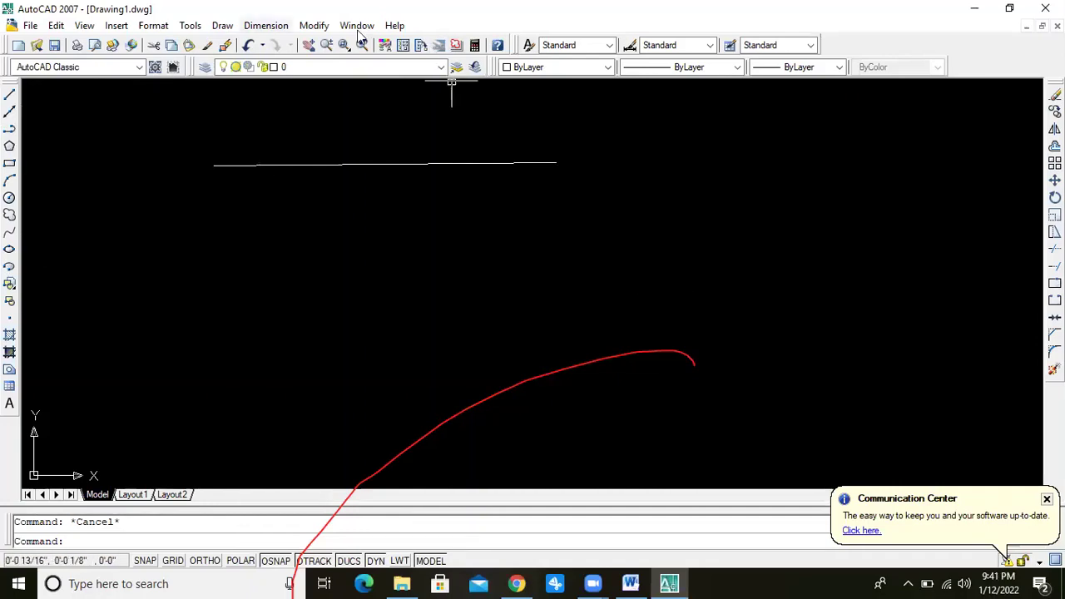
pyautogui.rightClick(235, 42)
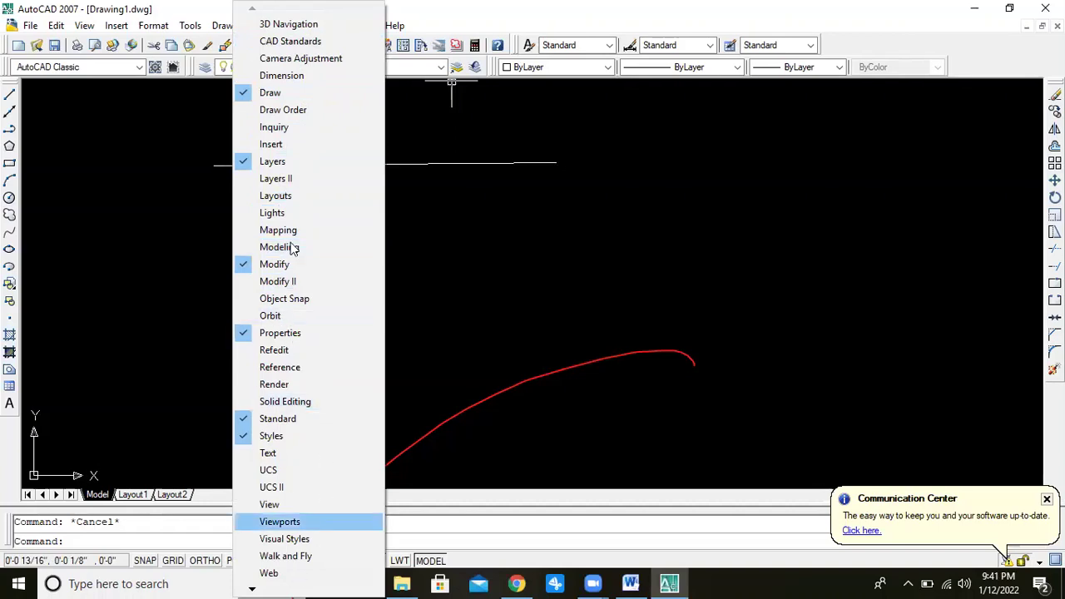
# Turn on the Dimension toolbar and dock it at the right edge of the drawing area.
pyautogui.click(291, 75)
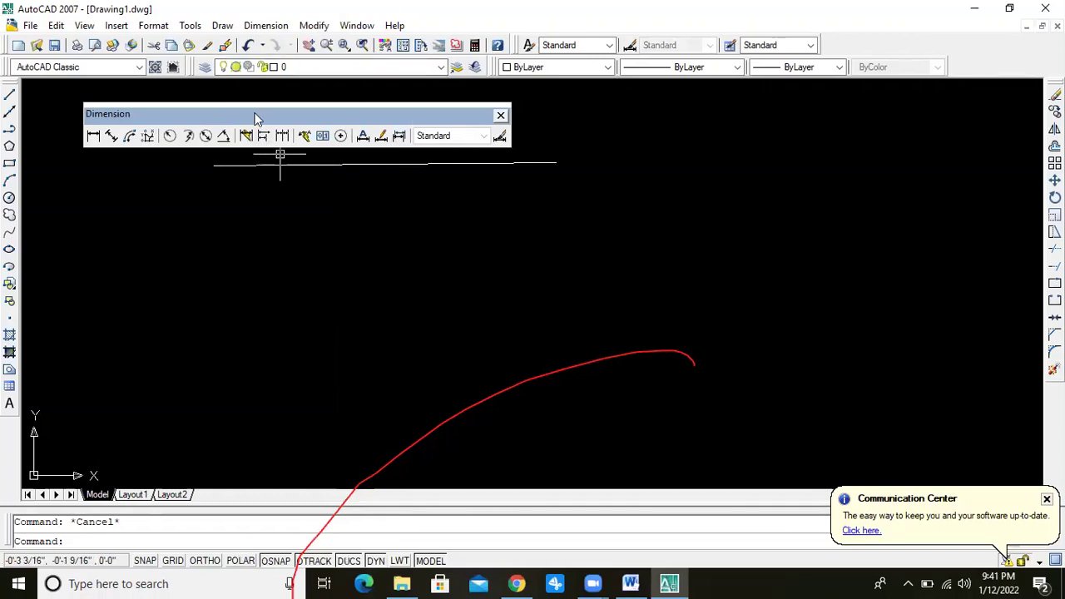
pyautogui.moveTo(228, 117); pyautogui.dragTo(269, 119)
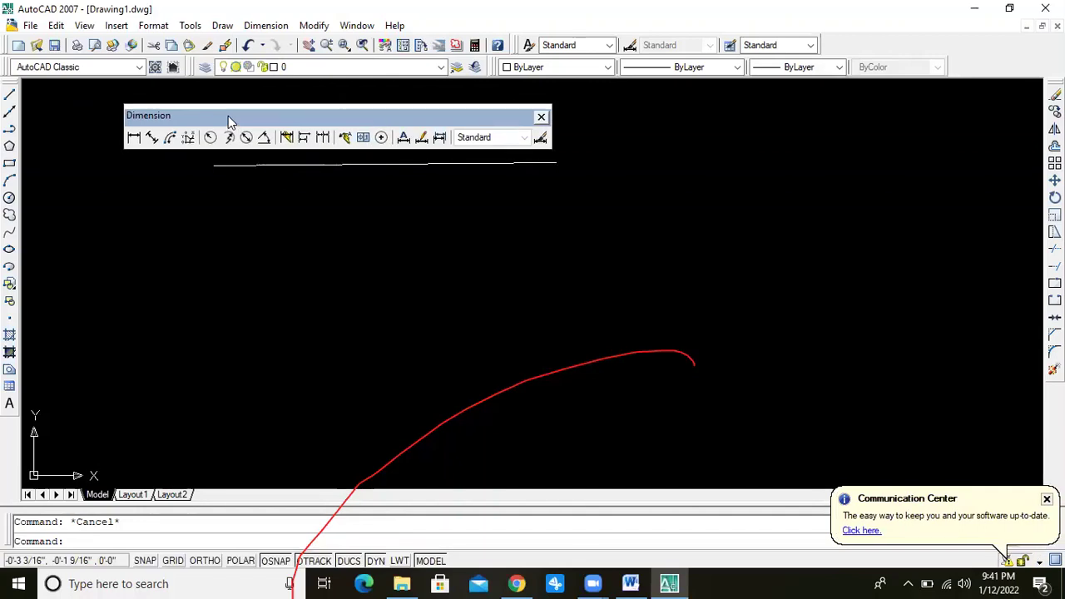
pyautogui.moveTo(228, 116); pyautogui.dragTo(234, 119)
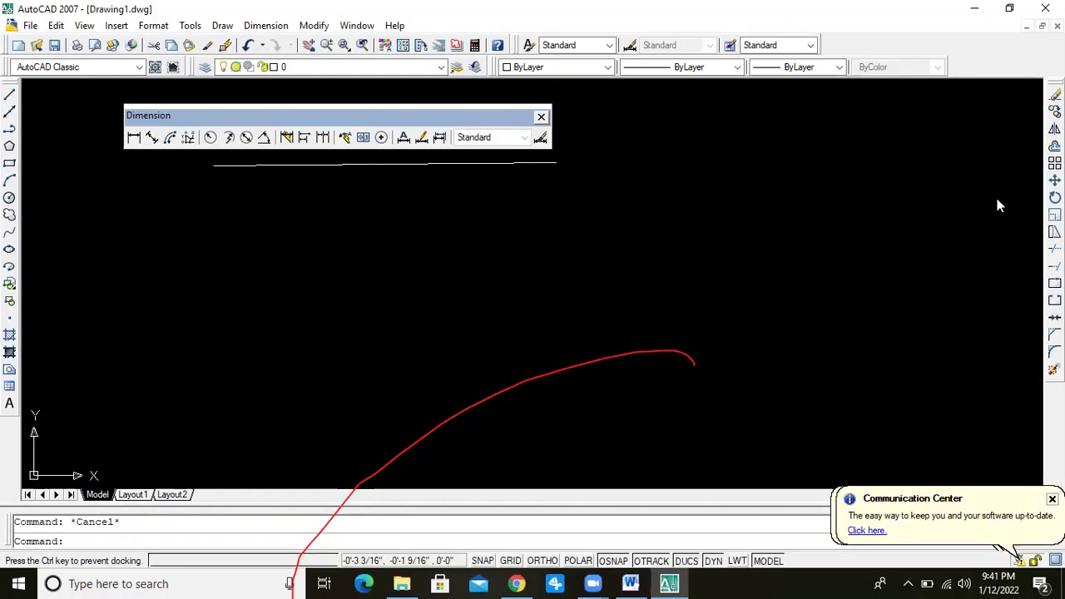
pyautogui.moveTo(985, 198); pyautogui.dragTo(1052, 208)
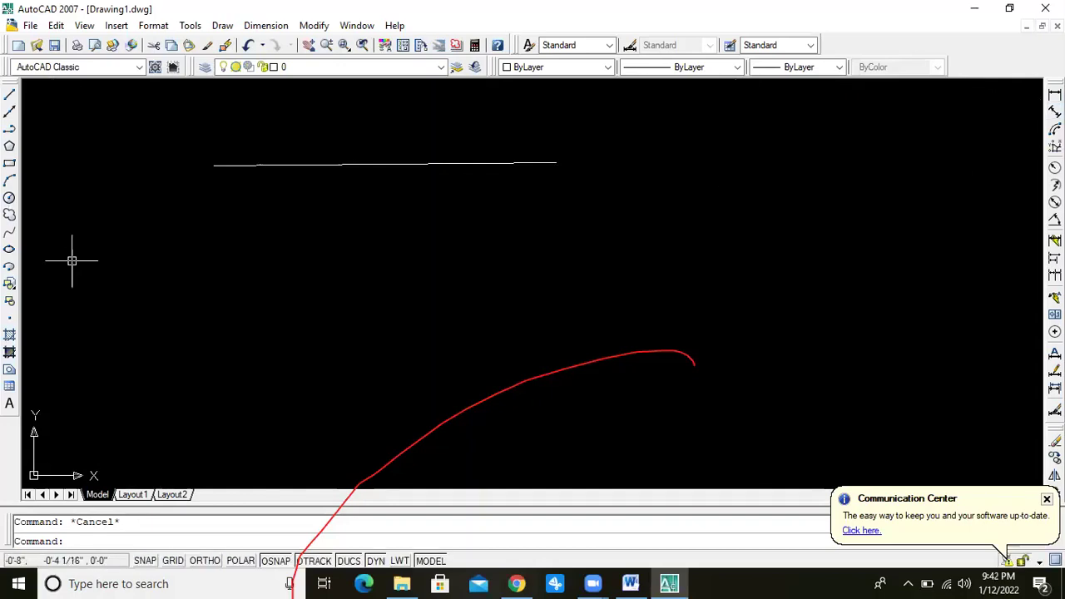
# Draw a horizontal line below the first, toggling Ortho with F8, leaving Line active.
pyautogui.click(10, 99)
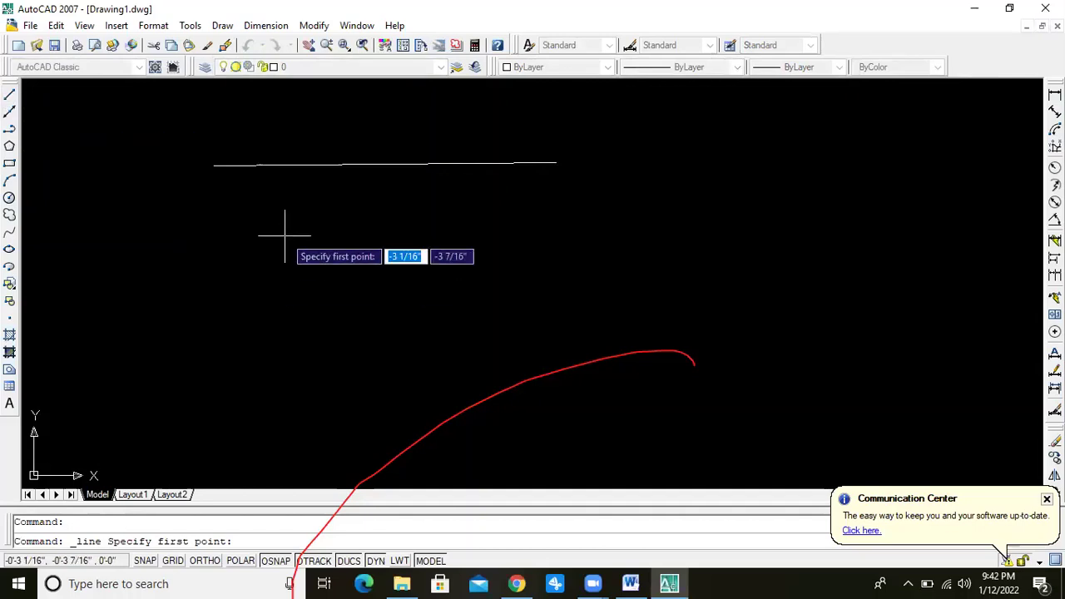
pyautogui.click(284, 236)
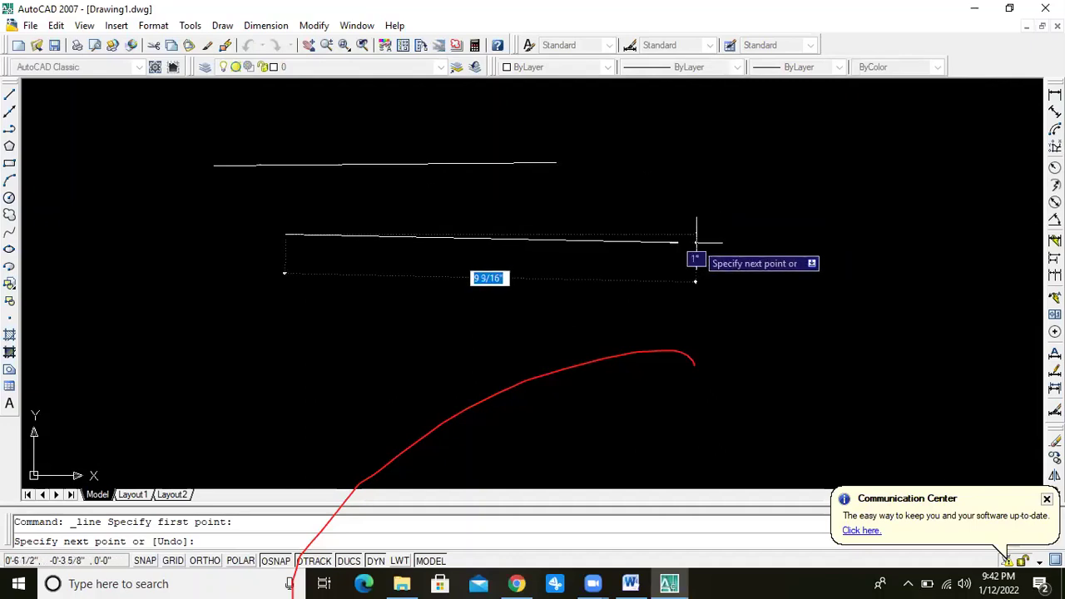
pyautogui.press('F8')
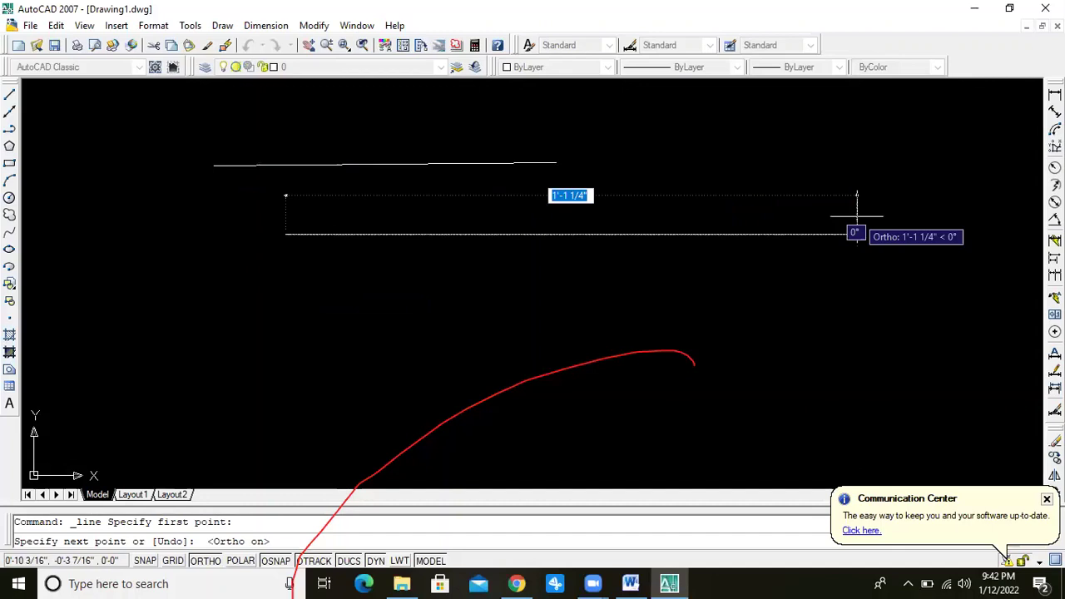
pyautogui.press('F8')
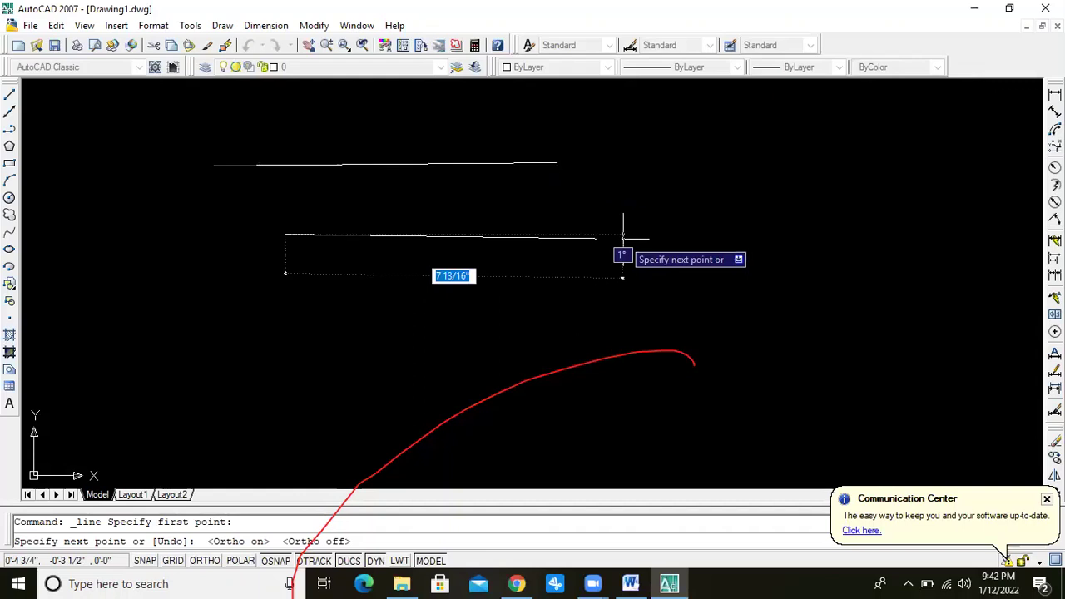
pyautogui.click(622, 237)
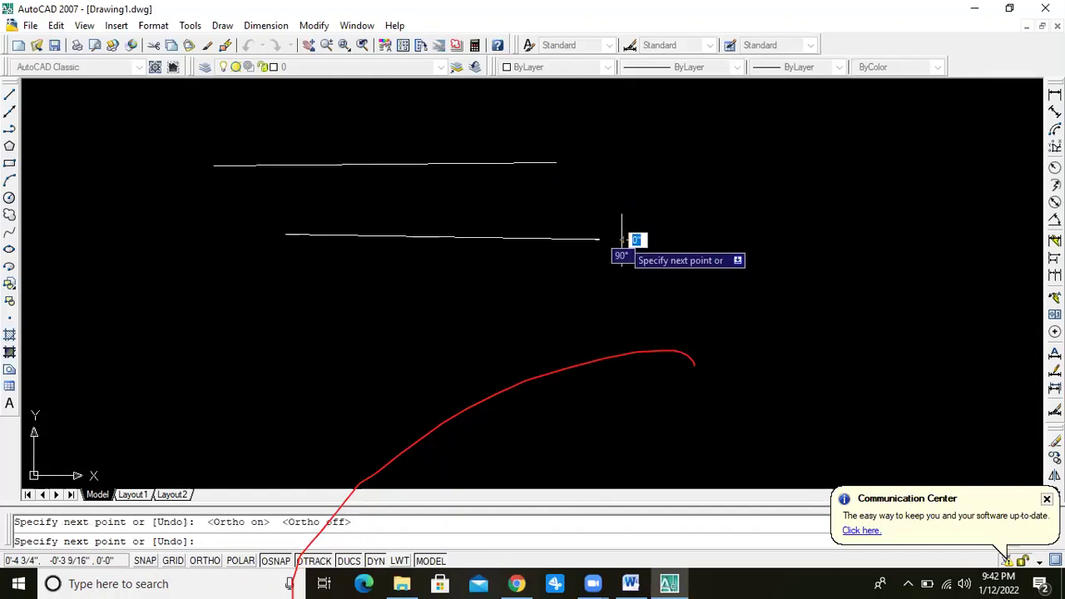